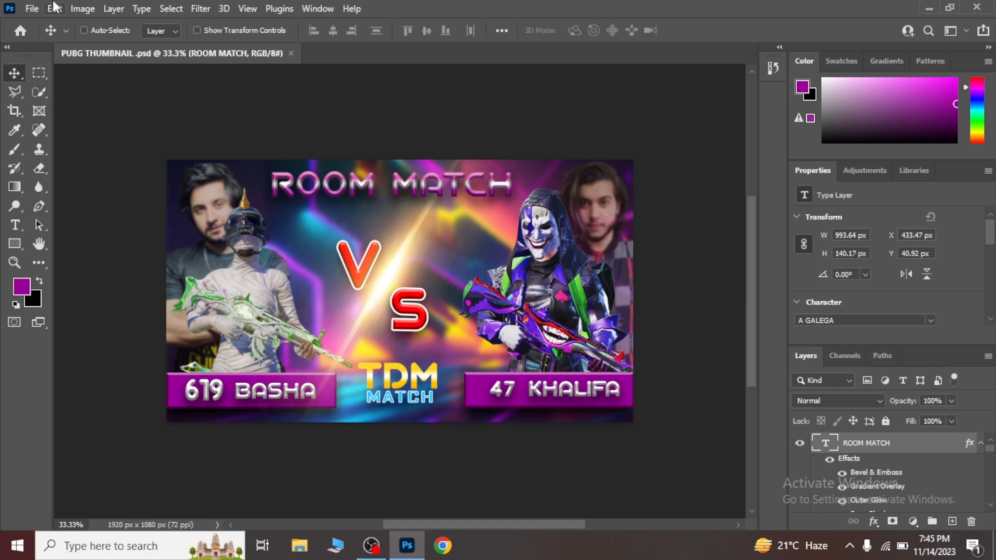
Create a new white RGB document of 1920 x 1080 pixels at 72 pixels/inch.
{"action": "left_click", "coordinate": [32, 9]}
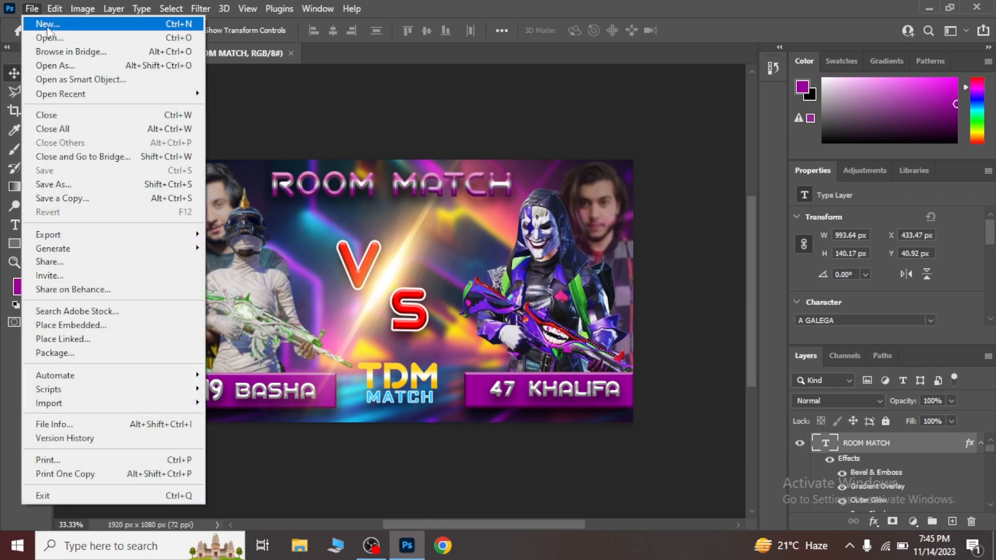
{"action": "left_click", "coordinate": [48, 33]}
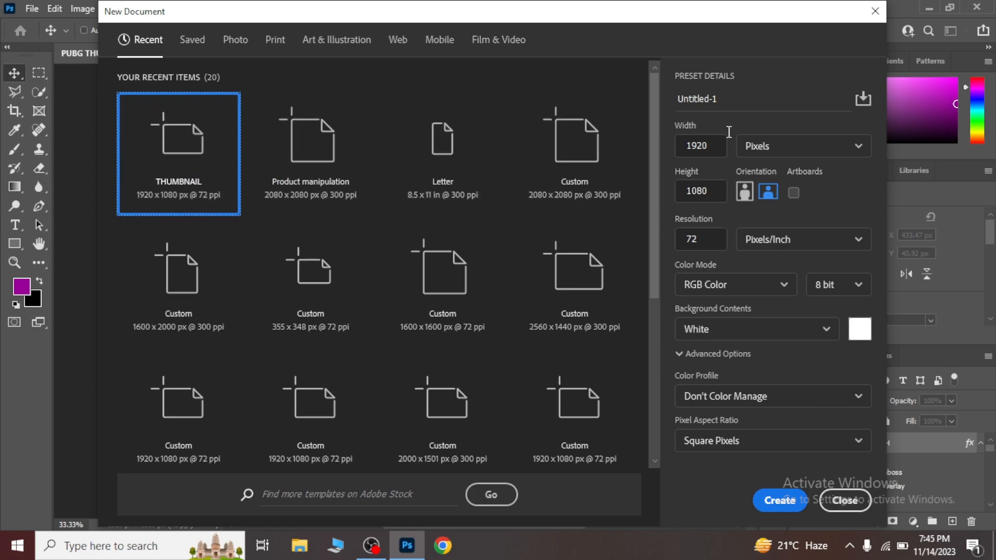
{"action": "left_click", "coordinate": [694, 152]}
{"action": "left_click", "coordinate": [778, 499]}
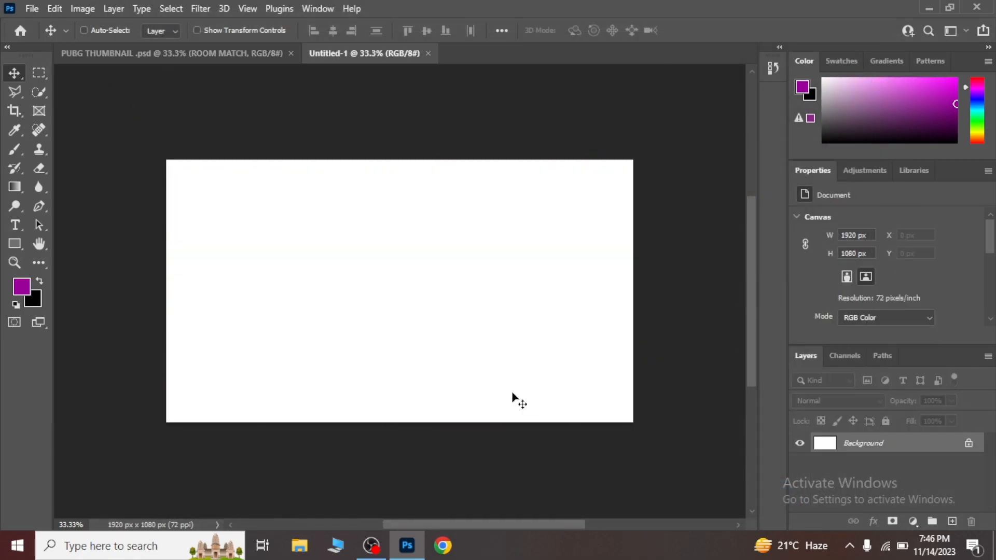
Place neon-abstract-background-design_191095-446.jpg from the Thumbnail folder in Downloads into the new document.
{"action": "left_click", "coordinate": [303, 543]}
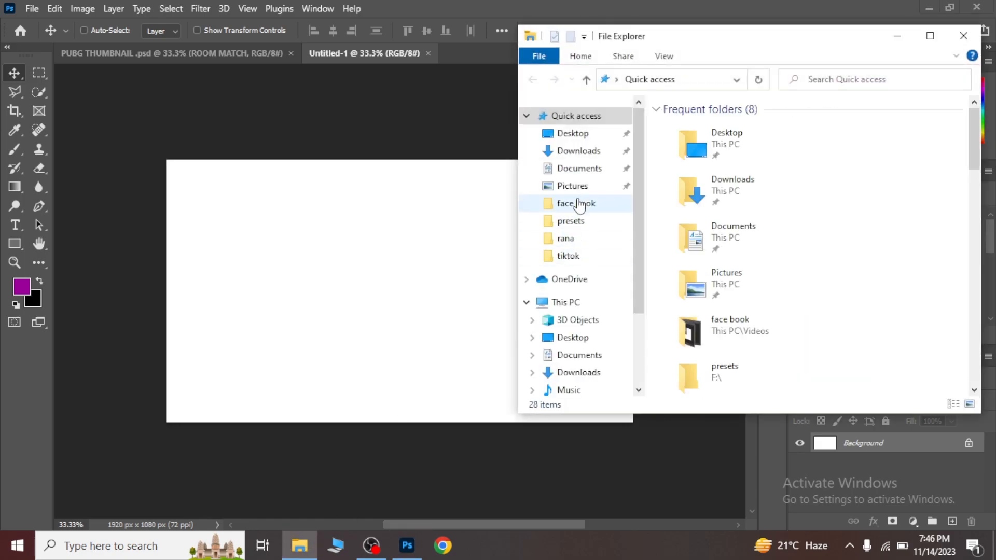
{"action": "left_click", "coordinate": [576, 151]}
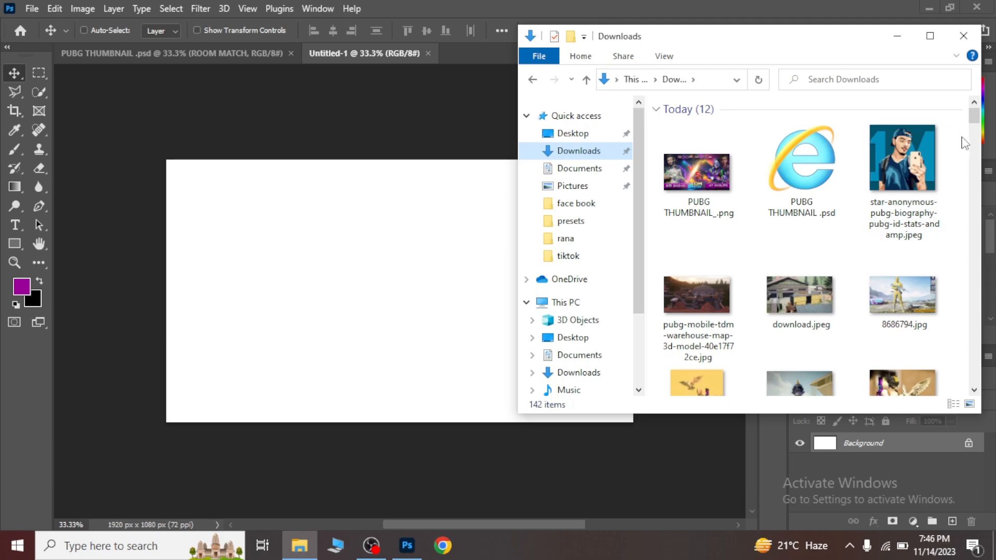
{"action": "left_click", "coordinate": [975, 155]}
{"action": "left_click", "coordinate": [976, 158]}
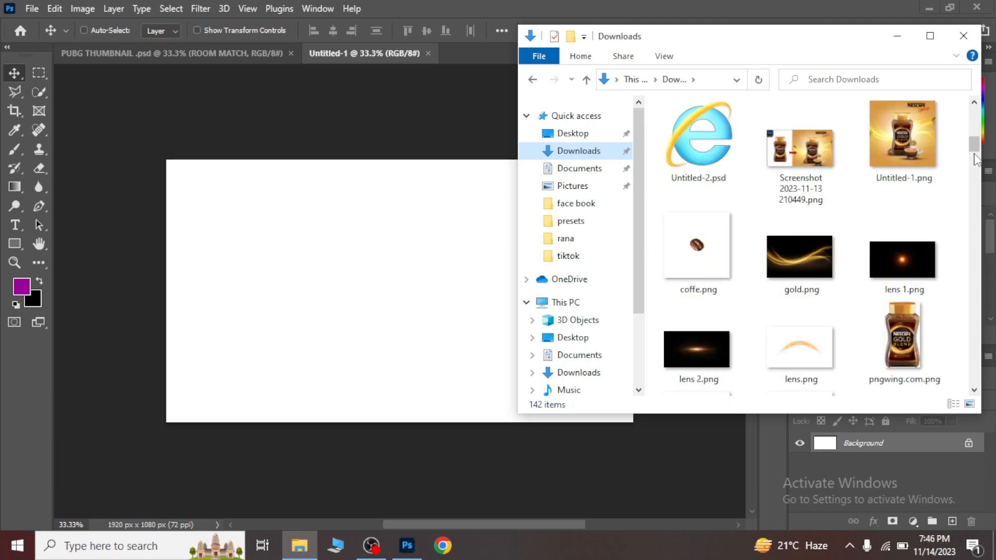
{"action": "scroll", "coordinate": [913, 156], "scroll_direction": "up", "scroll_amount": 5}
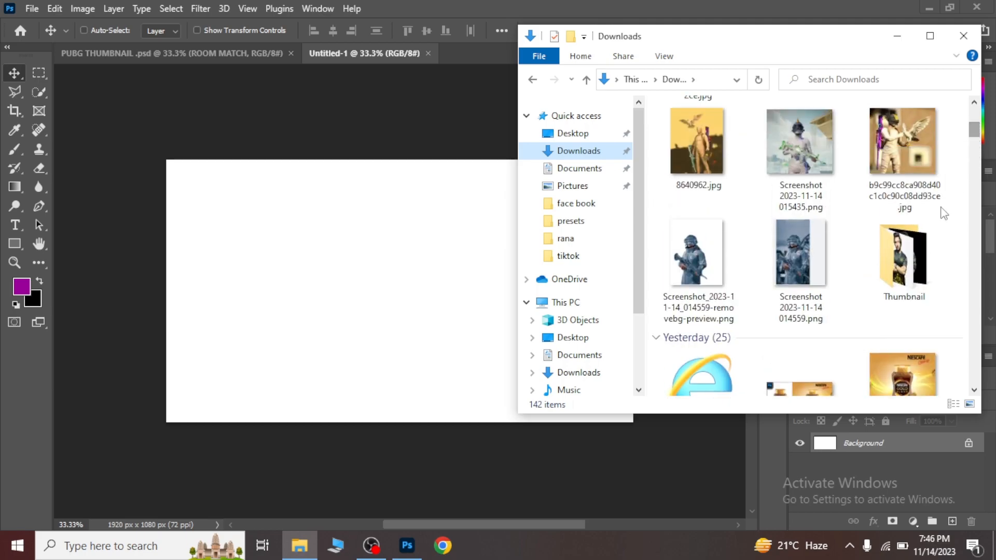
{"action": "double_click", "coordinate": [918, 266]}
{"action": "left_click_drag", "start_coordinate": [775, 136], "coordinate": [327, 320]}
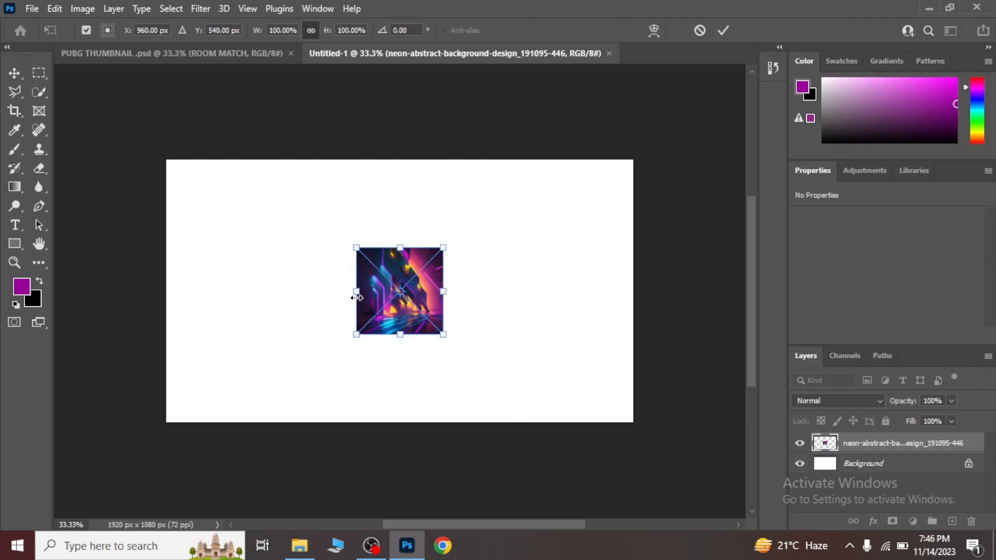
Stretch the placed neon background non-proportionally so it fills the whole 1920 x 1080 px canvas.
{"action": "left_click_drag", "start_coordinate": [356, 292], "coordinate": [167, 290]}
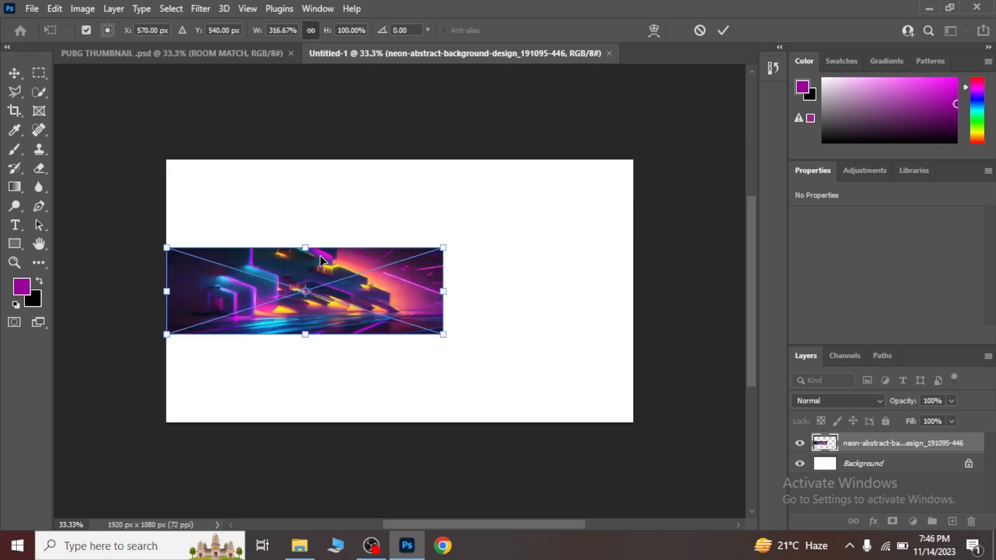
{"action": "left_click_drag", "start_coordinate": [305, 247], "coordinate": [295, 160]}
{"action": "left_click_drag", "start_coordinate": [445, 337], "coordinate": [630, 422]}
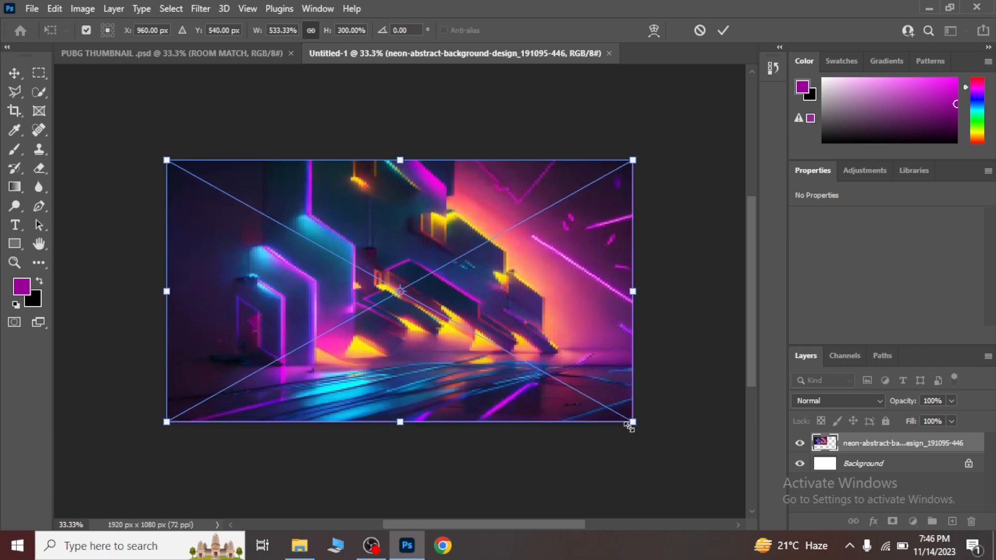
{"action": "key", "text": "Return"}
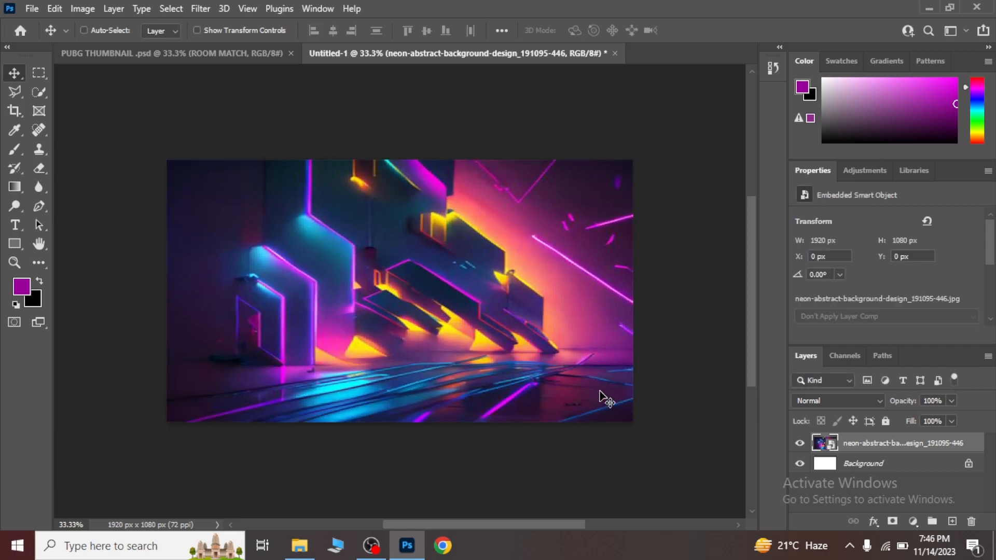
Apply a Gaussian Blur with a radius of 9.0 pixels to the neon background layer.
{"action": "left_click", "coordinate": [200, 9]}
{"action": "mouse_move", "coordinate": [238, 197]}
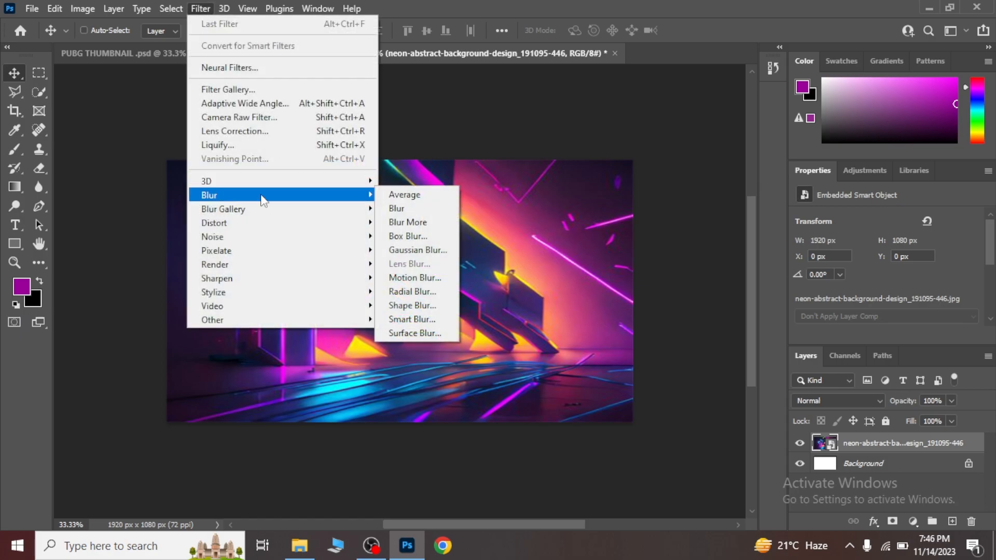
{"action": "left_click", "coordinate": [418, 250]}
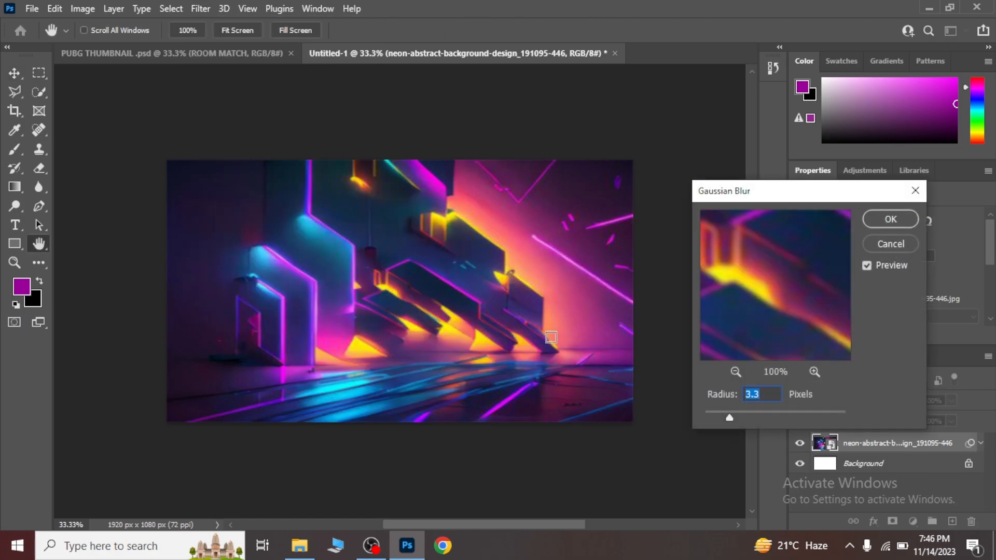
{"action": "left_click_drag", "start_coordinate": [732, 415], "coordinate": [757, 417]}
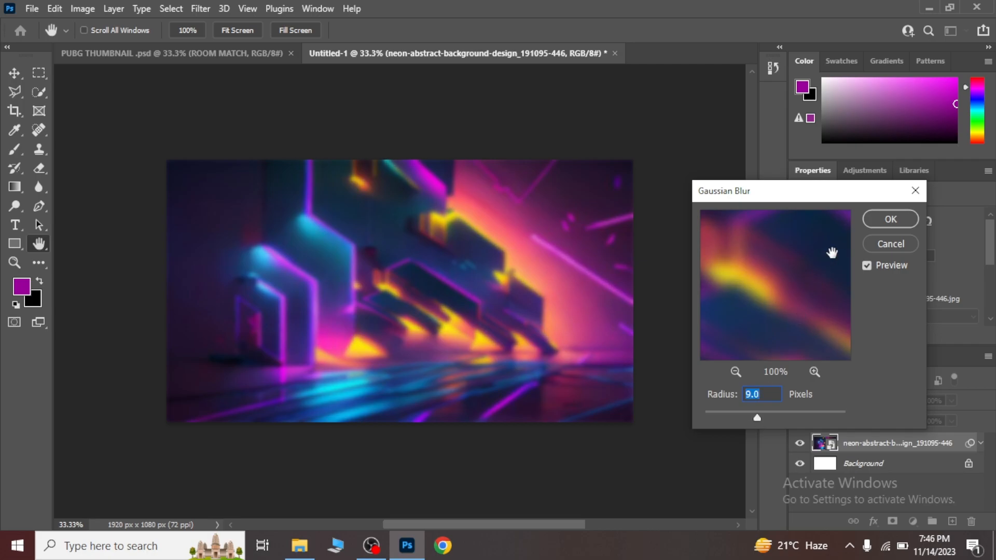
{"action": "left_click", "coordinate": [898, 220]}
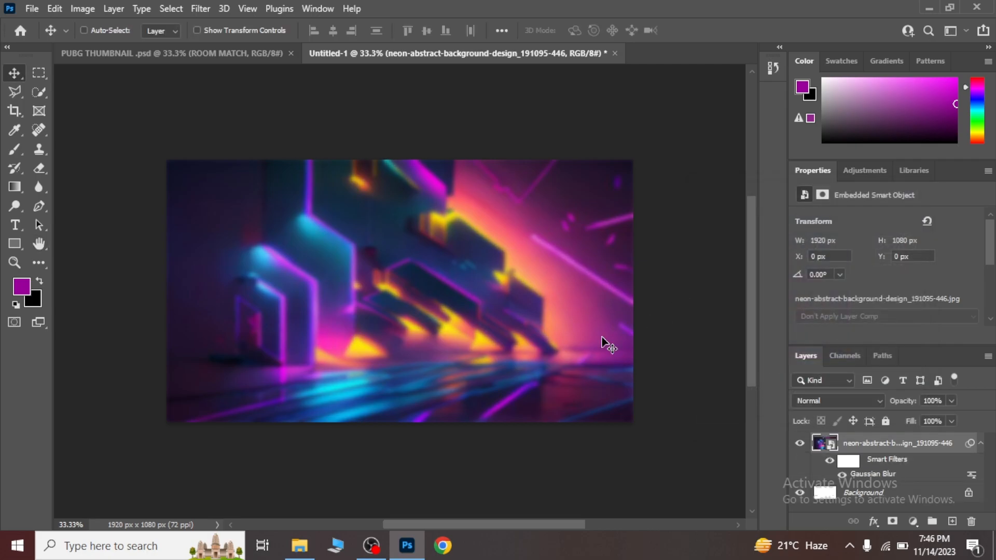
Place the desktop-wallpaper PUBG joker image from the Thumbnail folder and enlarge it to about 161%.
{"action": "left_click", "coordinate": [299, 545]}
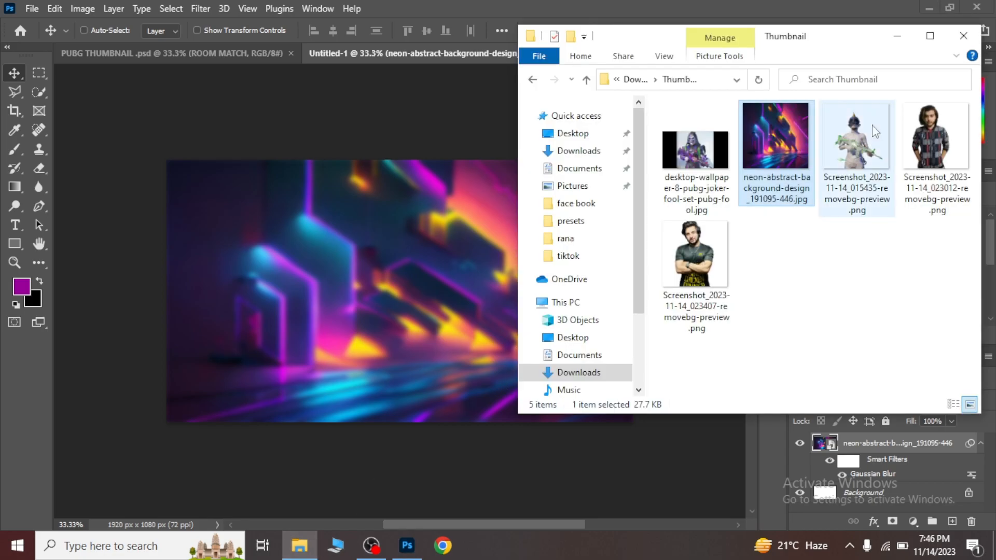
{"action": "left_click_drag", "start_coordinate": [695, 151], "coordinate": [393, 281]}
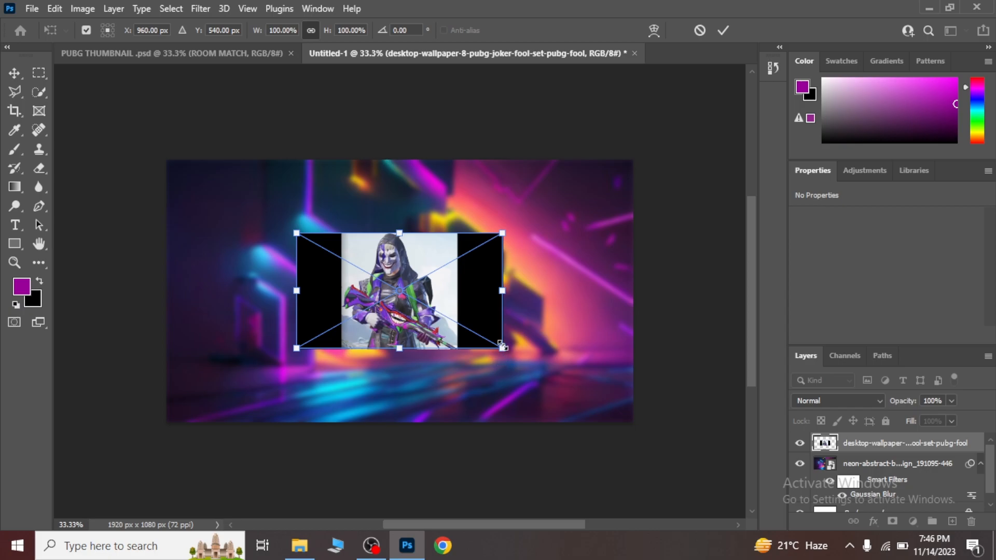
{"action": "left_click_drag", "start_coordinate": [520, 352], "coordinate": [638, 423]}
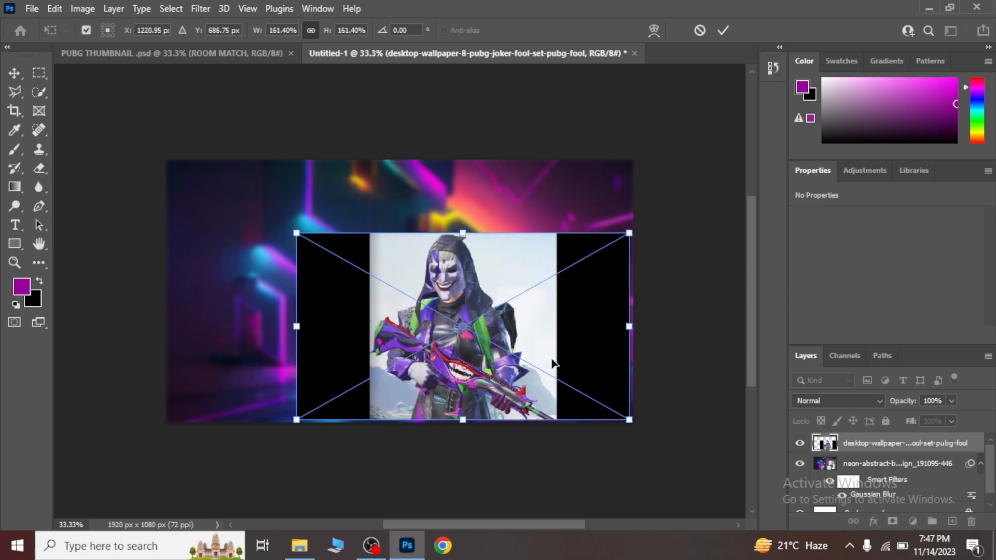
{"action": "key", "text": "Return"}
Convert the joker smart object to a regular layer, retaining its transforms, and remove its background.
{"action": "left_click_drag", "start_coordinate": [992, 259], "coordinate": [994, 318]}
{"action": "left_click", "coordinate": [886, 259]}
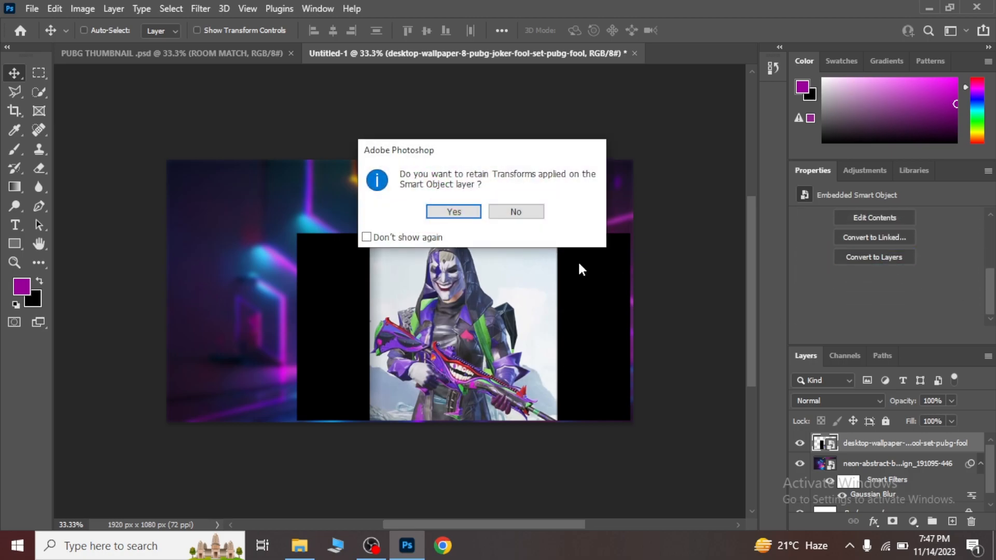
{"action": "left_click", "coordinate": [460, 211]}
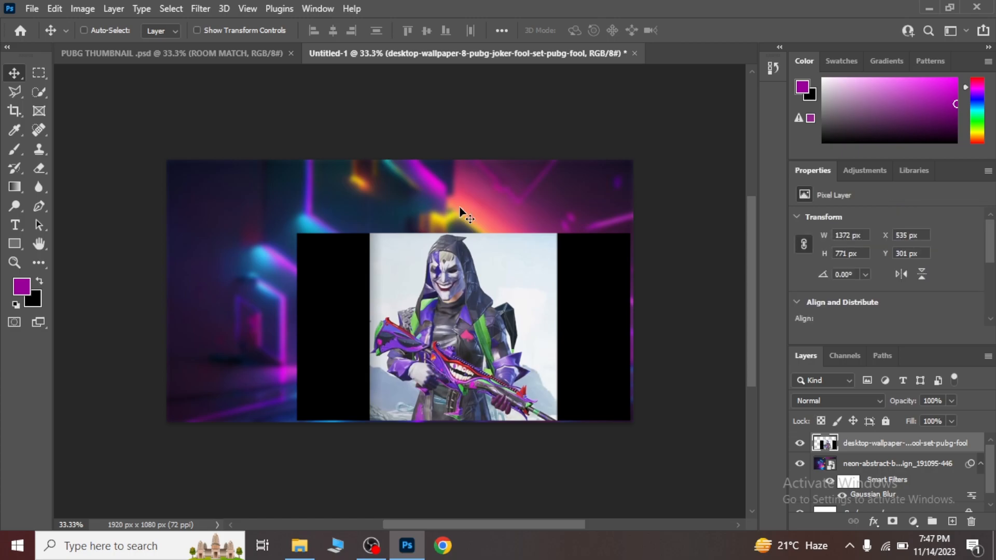
{"action": "left_click_drag", "start_coordinate": [993, 244], "coordinate": [993, 296]}
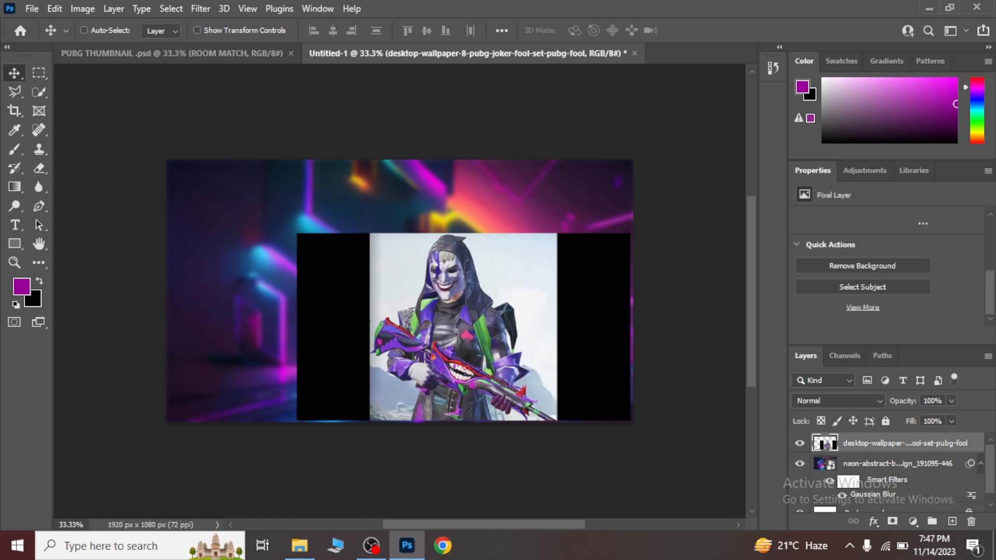
{"action": "left_click", "coordinate": [873, 266]}
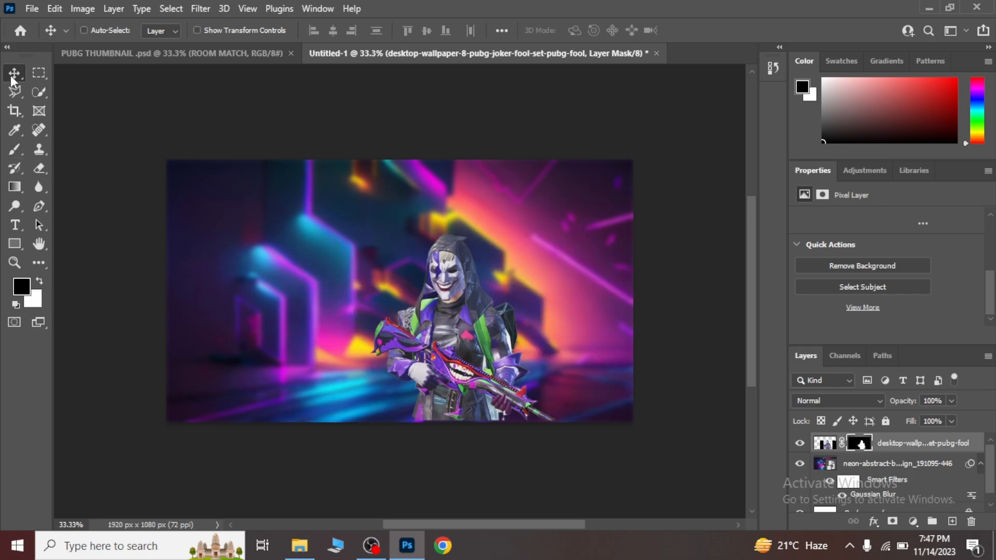
Move the joker cutout to the right side of the canvas and enlarge its layer to about 1570 x 882 px.
{"action": "key", "text": "ctrl"}
{"action": "key", "text": "ctrl+t"}
{"action": "left_click_drag", "start_coordinate": [480, 334], "coordinate": [558, 298]}
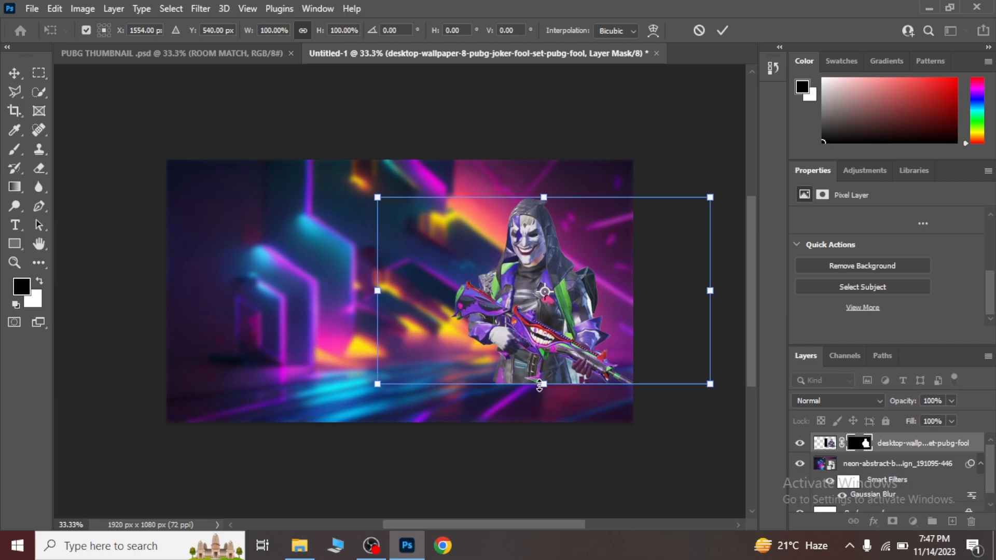
{"action": "left_click_drag", "start_coordinate": [542, 384], "coordinate": [553, 355]}
{"action": "key", "text": "Return"}
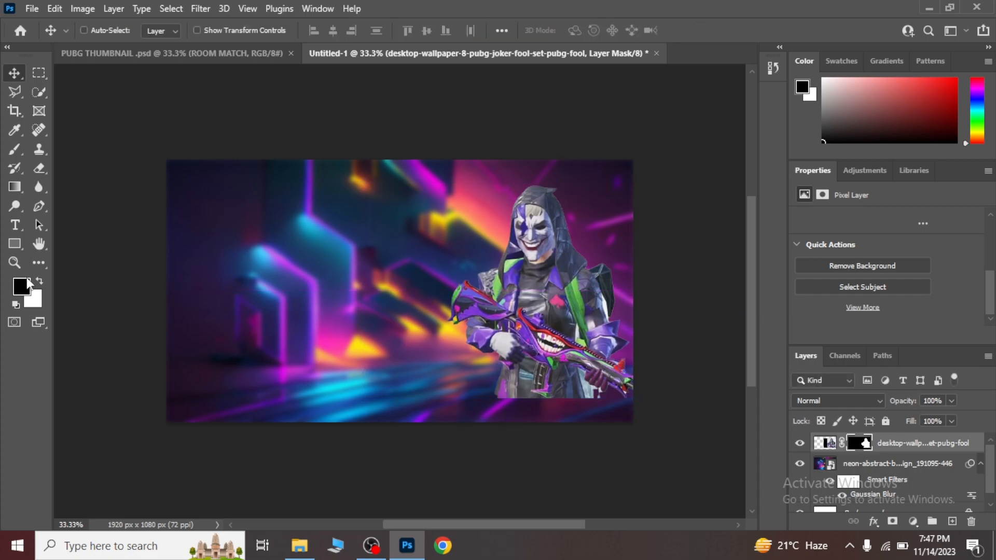
{"action": "left_click", "coordinate": [15, 245]}
{"action": "key", "text": "shift+u"}
{"action": "key", "text": "shift+u"}
{"action": "key", "text": "shift+u"}
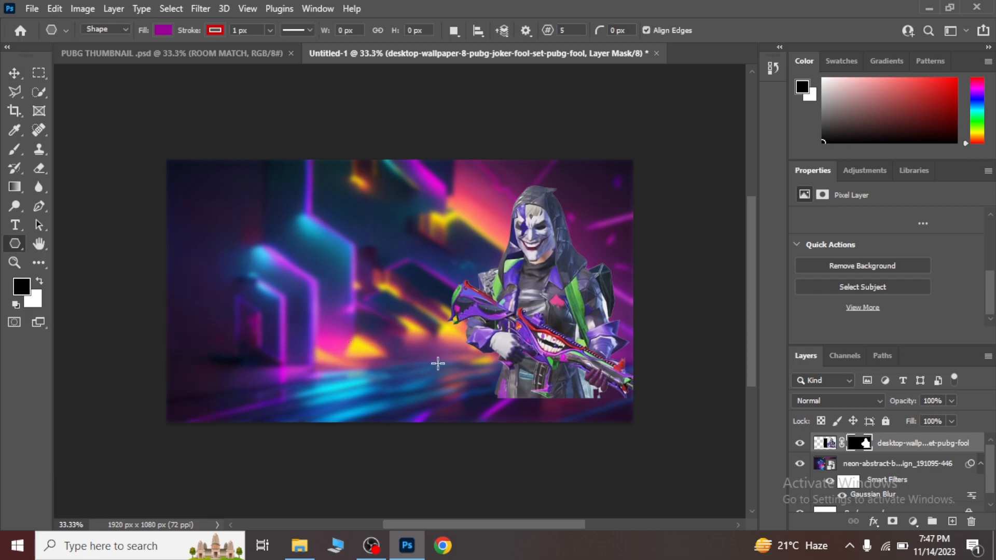
{"action": "left_click_drag", "start_coordinate": [444, 372], "coordinate": [493, 390]}
{"action": "key", "text": "ctrl+z"}
Draw a purple rectangle about 792 x 149 px across the lower part of the joker with the Rectangle tool.
{"action": "right_click", "coordinate": [14, 248]}
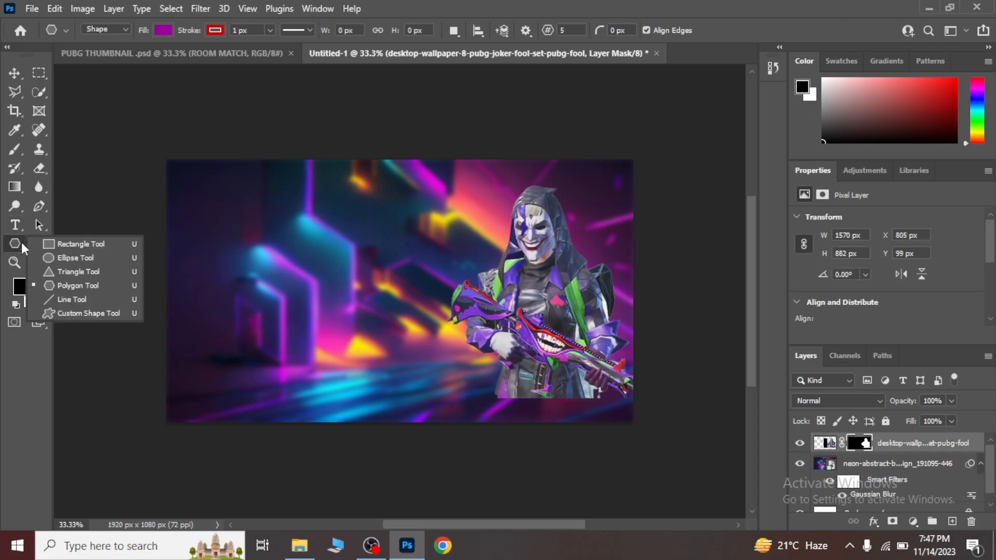
{"action": "left_click", "coordinate": [63, 245]}
{"action": "left_click_drag", "start_coordinate": [438, 364], "coordinate": [630, 400]}
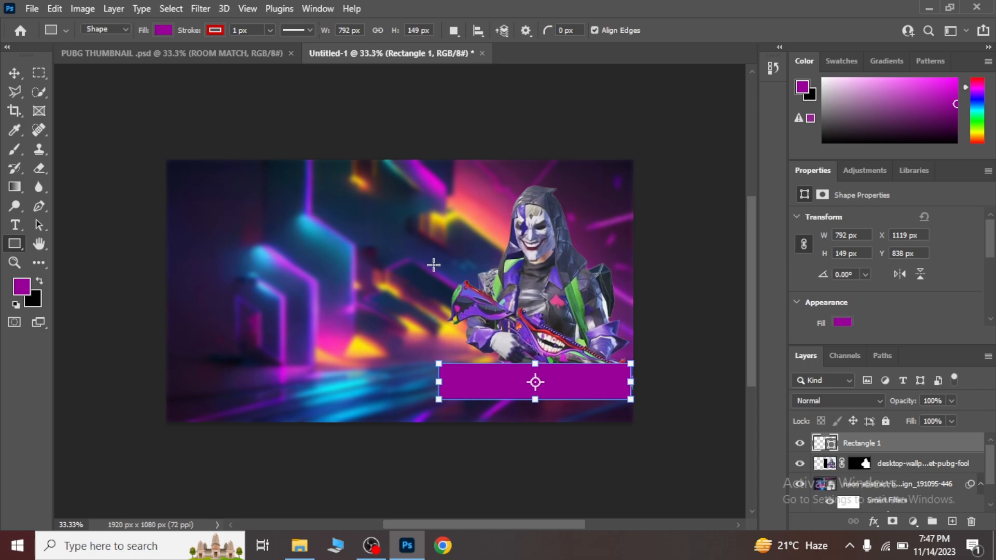
{"action": "key", "text": "Return"}
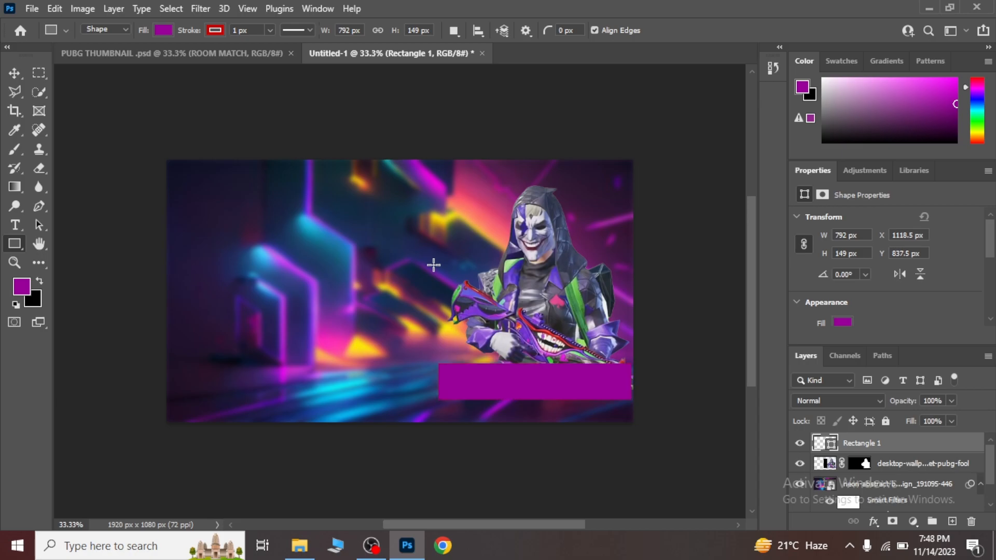
Shrink the purple rectangle to about 711 x 135 px and shift it against the canvas's right edge.
{"action": "key", "text": "v"}
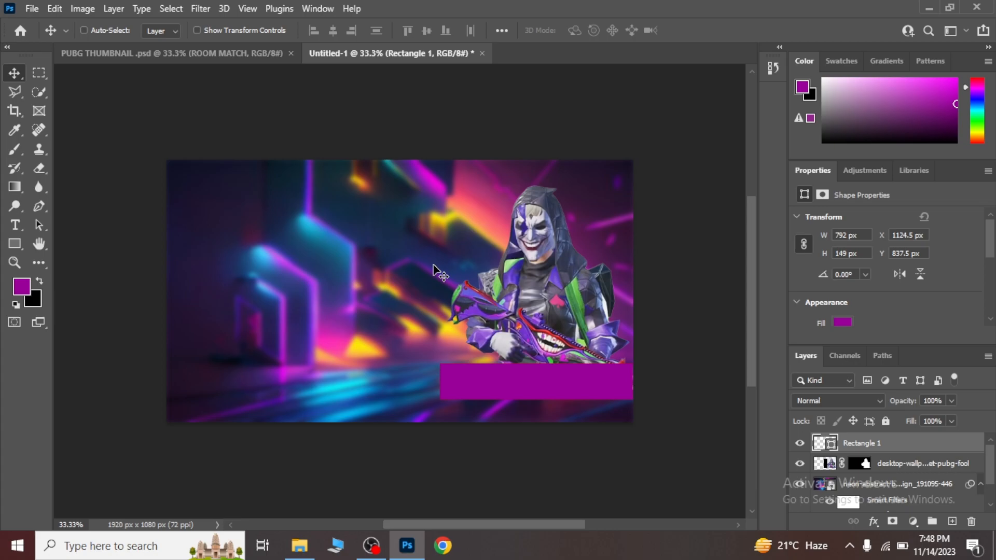
{"action": "key", "text": "ctrl+t"}
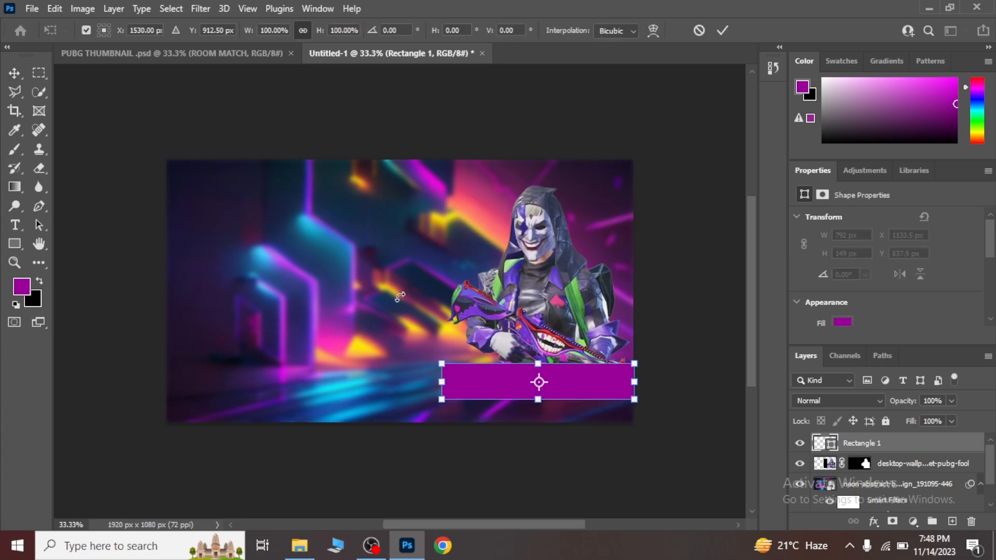
{"action": "left_click_drag", "start_coordinate": [434, 381], "coordinate": [453, 381]}
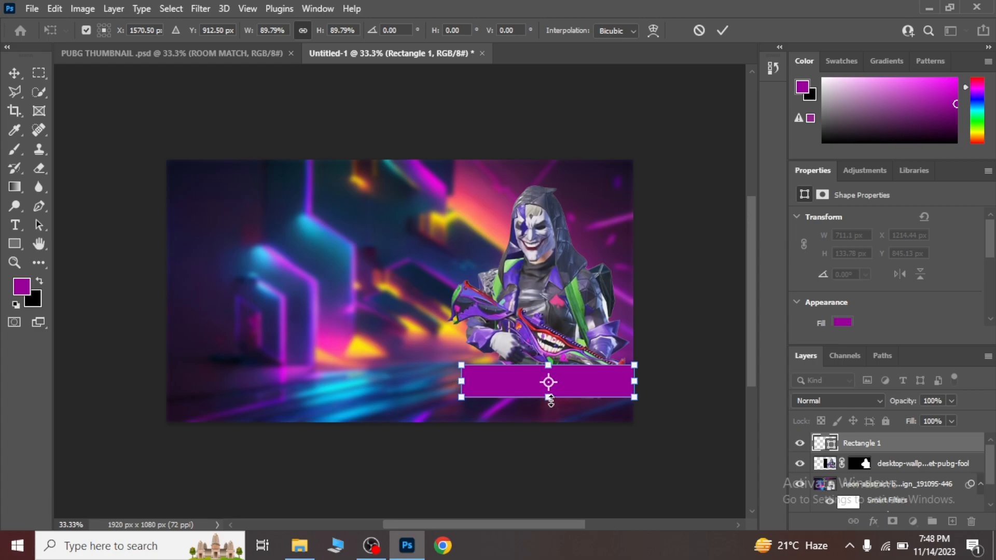
{"action": "left_click_drag", "start_coordinate": [551, 400], "coordinate": [552, 403]}
{"action": "key", "text": "Return"}
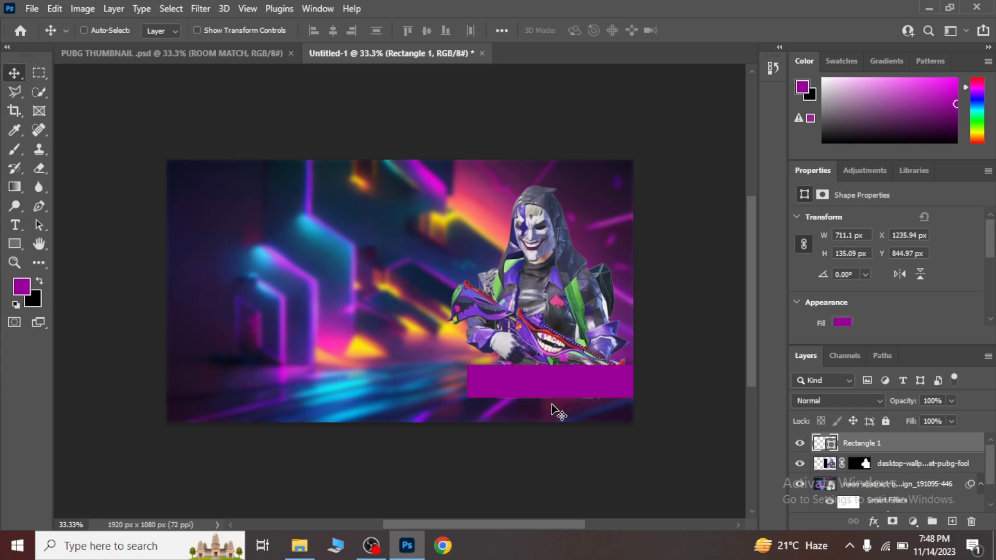
Add a black Multiply drop shadow to the purple rectangle with 73% opacity, 90° angle, 34 px distance and 49 px size.
{"action": "left_click", "coordinate": [873, 521]}
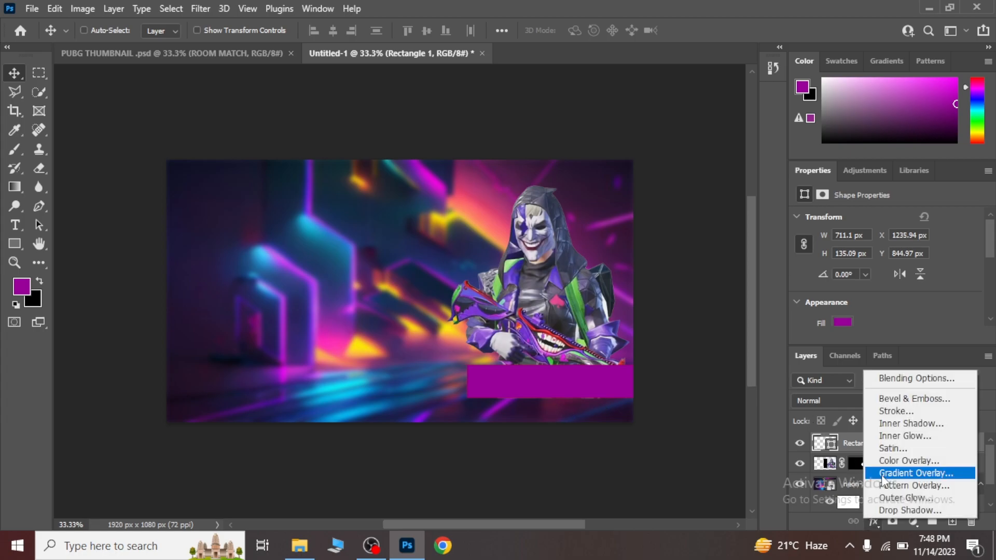
{"action": "left_click", "coordinate": [903, 378]}
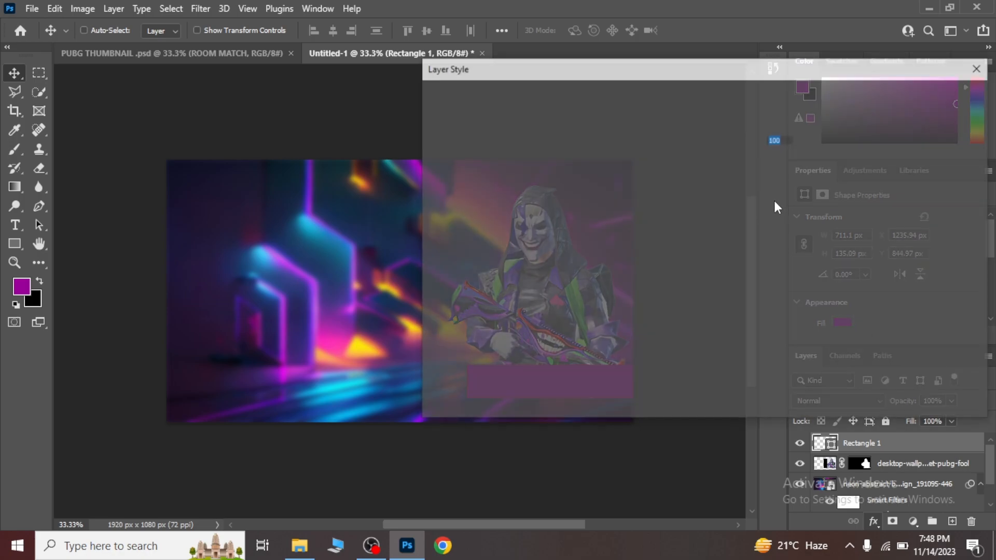
{"action": "left_click_drag", "start_coordinate": [562, 76], "coordinate": [641, 43]}
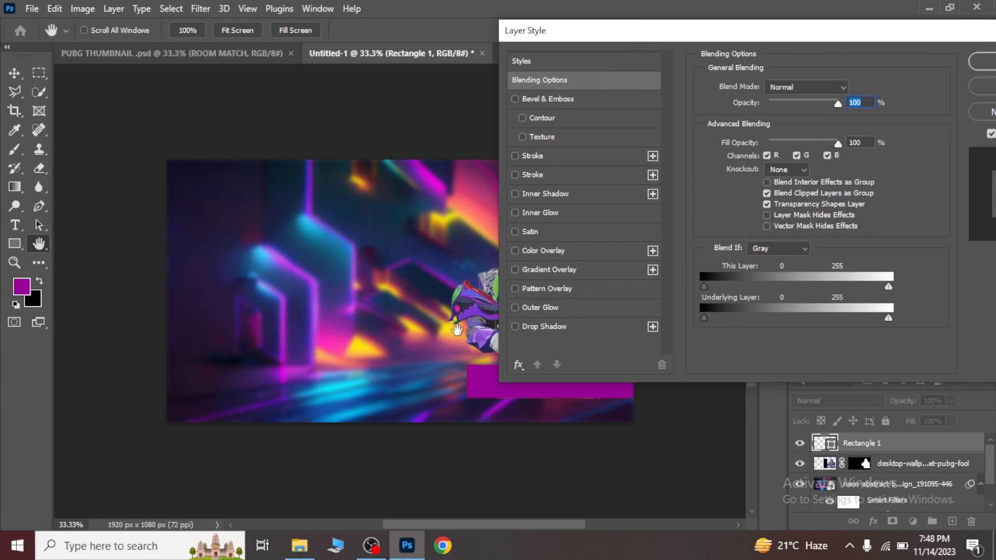
{"action": "left_click", "coordinate": [514, 327]}
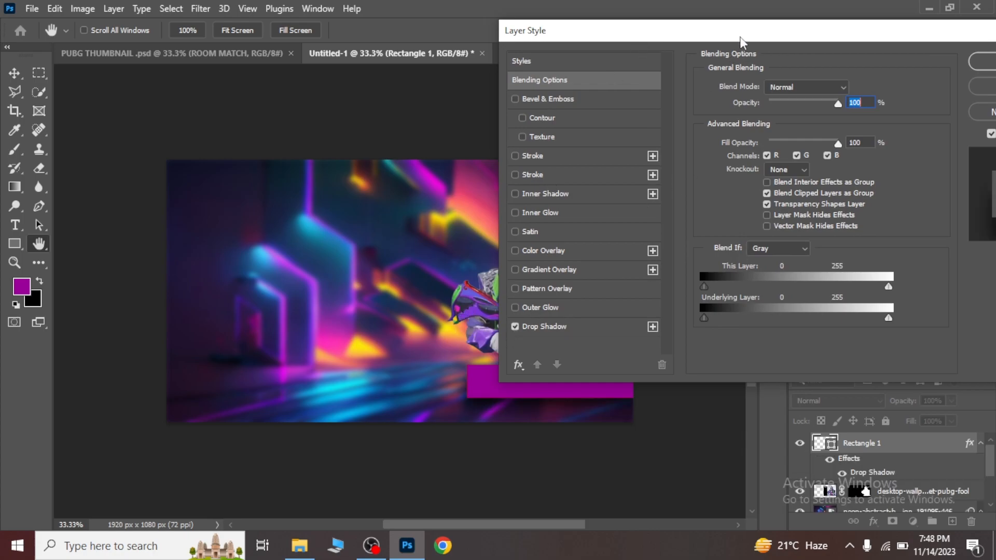
{"action": "left_click_drag", "start_coordinate": [742, 42], "coordinate": [656, 44]}
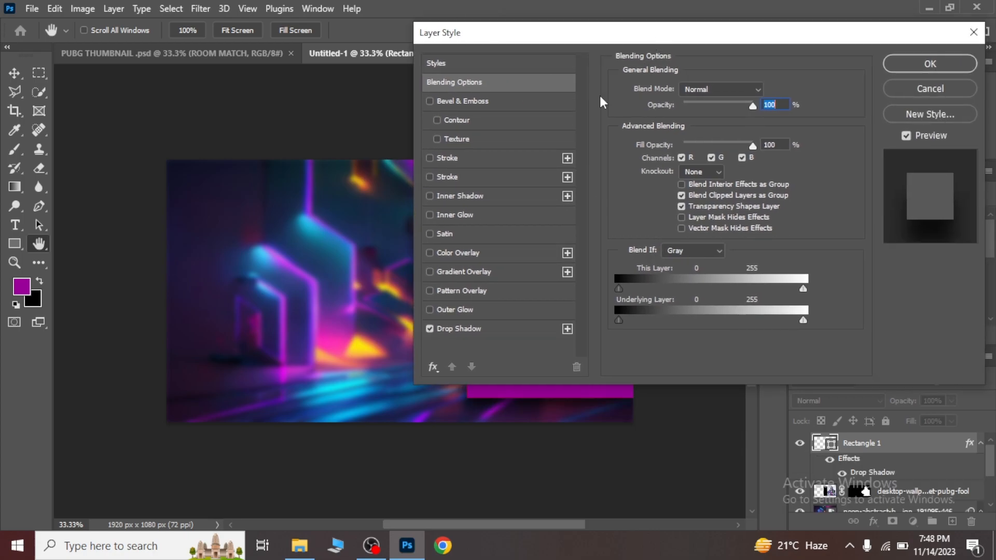
{"action": "left_click", "coordinate": [456, 327]}
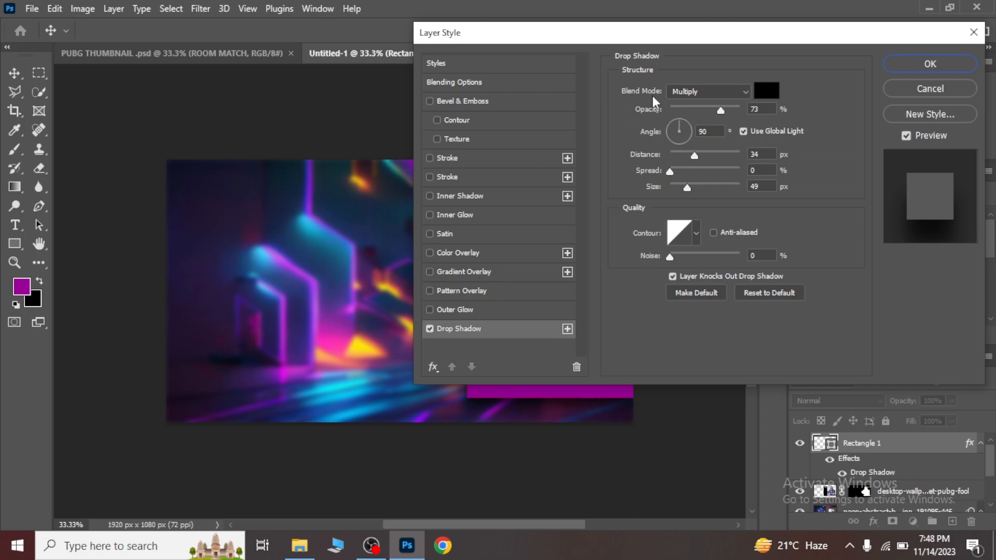
{"action": "left_click", "coordinate": [765, 90]}
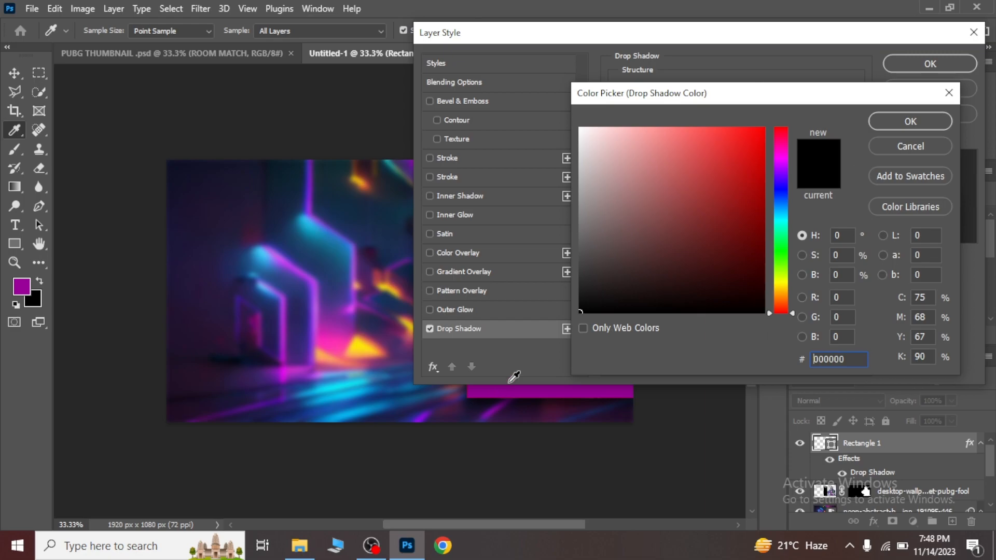
{"action": "left_click", "coordinate": [895, 120]}
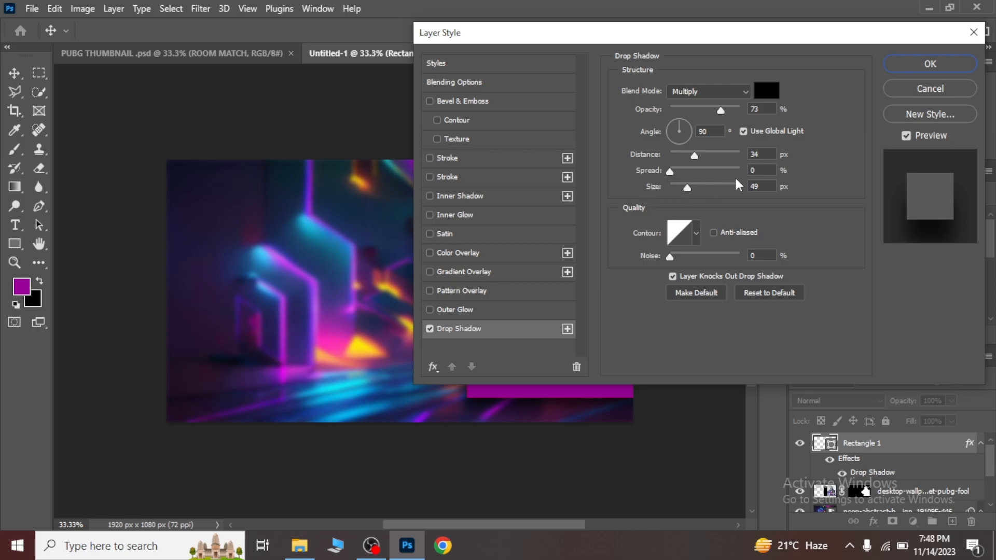
Add a black outer glow at 7% opacity and a smooth Inner Bevel with 1000% depth and 10 px size to the purple rectangle.
{"action": "left_click", "coordinate": [442, 310]}
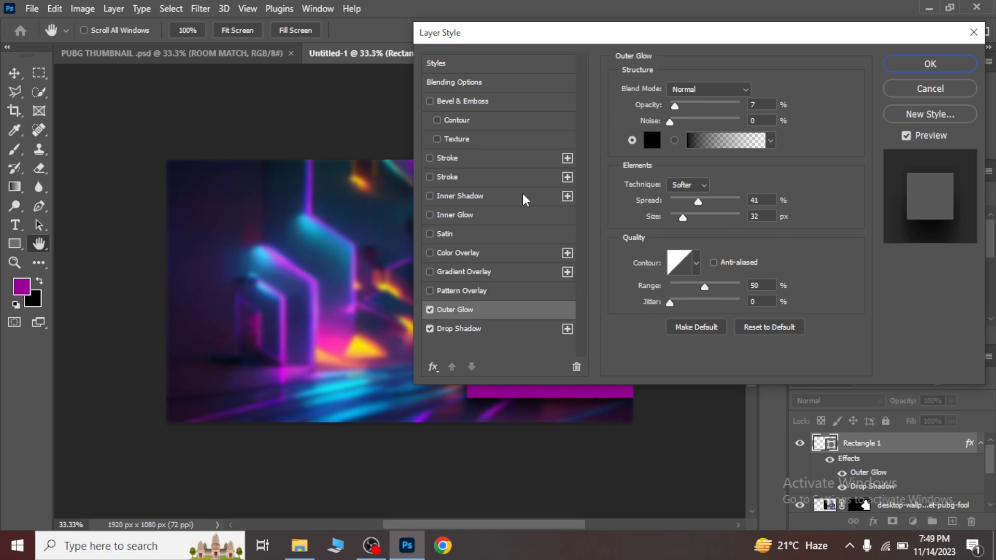
{"action": "left_click", "coordinate": [430, 102]}
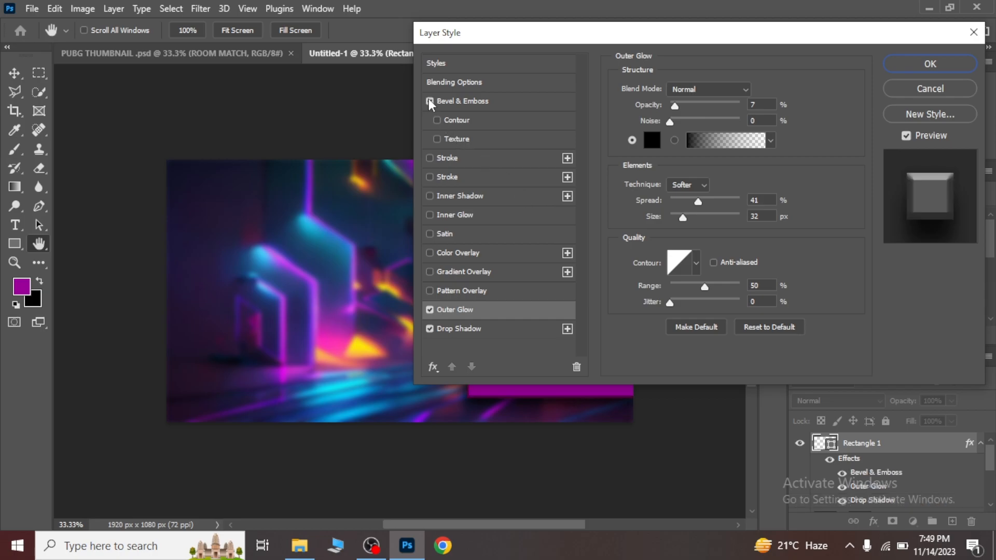
{"action": "left_click", "coordinate": [477, 104]}
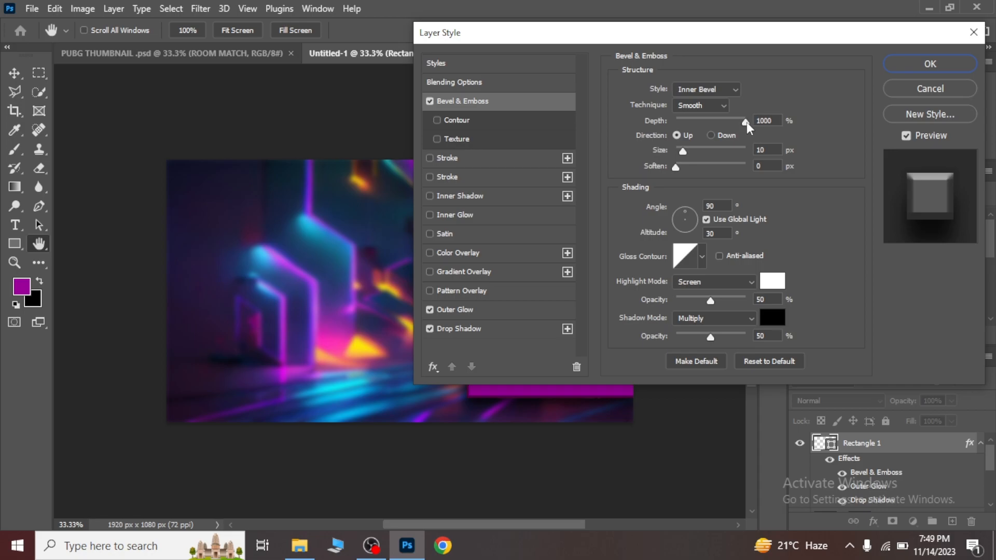
{"action": "left_click_drag", "start_coordinate": [739, 124], "coordinate": [747, 120]}
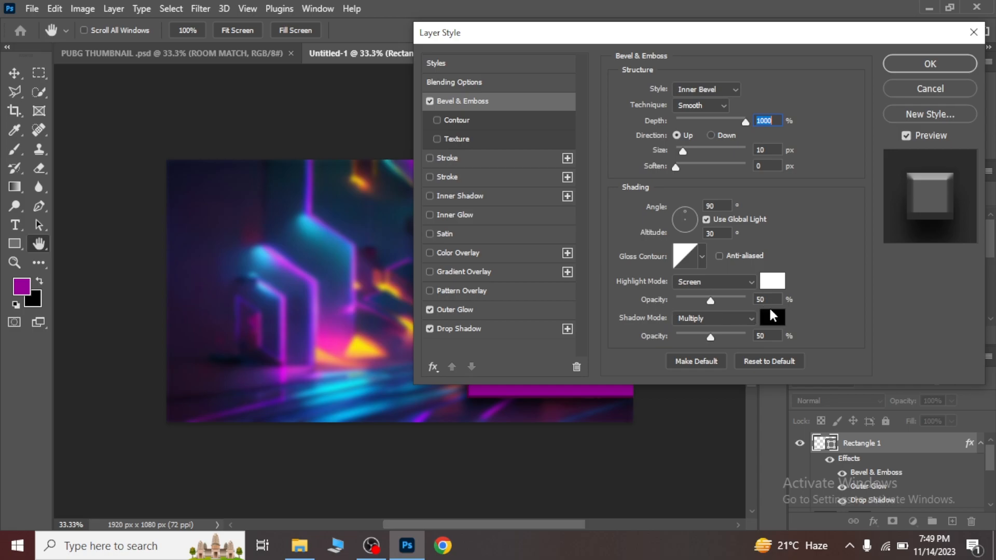
{"action": "left_click", "coordinate": [772, 322]}
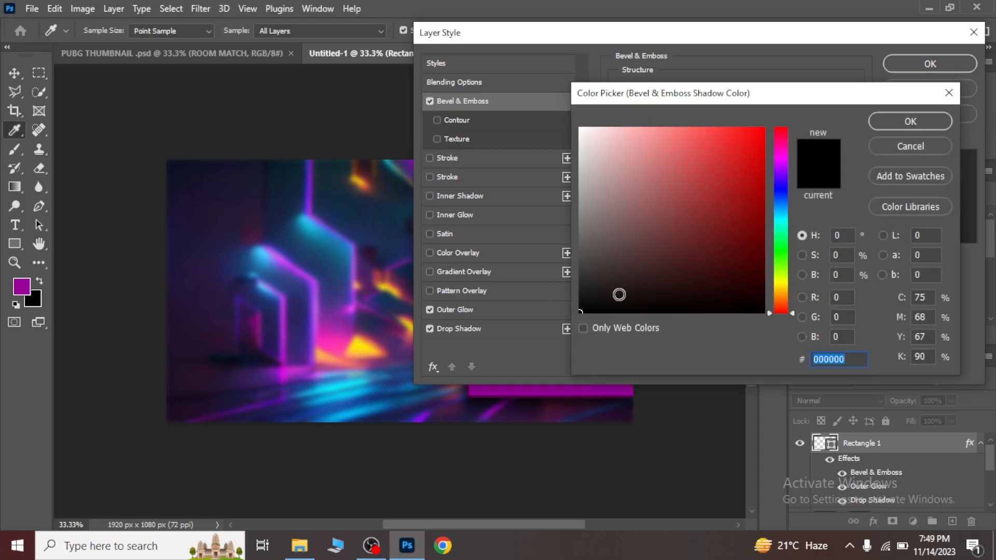
{"action": "left_click", "coordinate": [900, 118]}
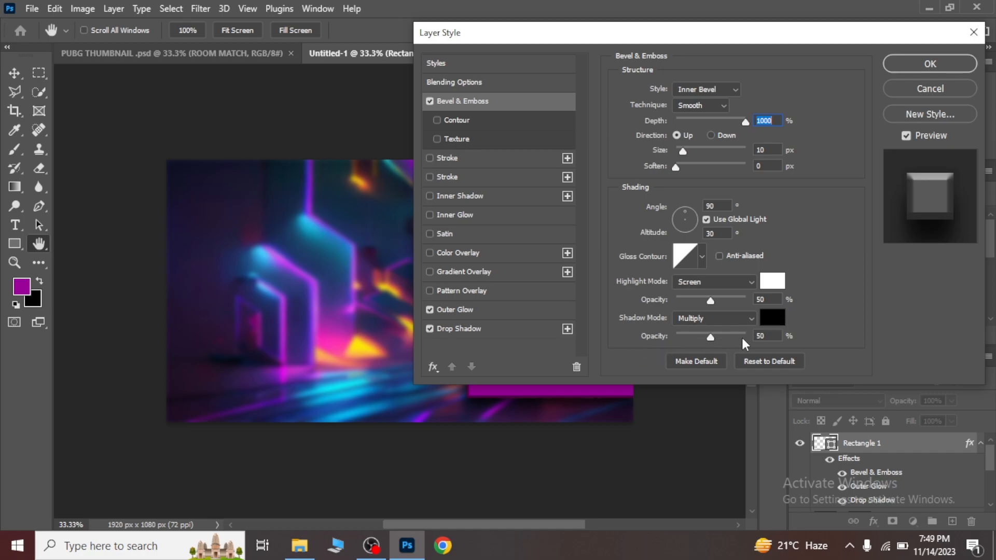
{"action": "left_click", "coordinate": [920, 62]}
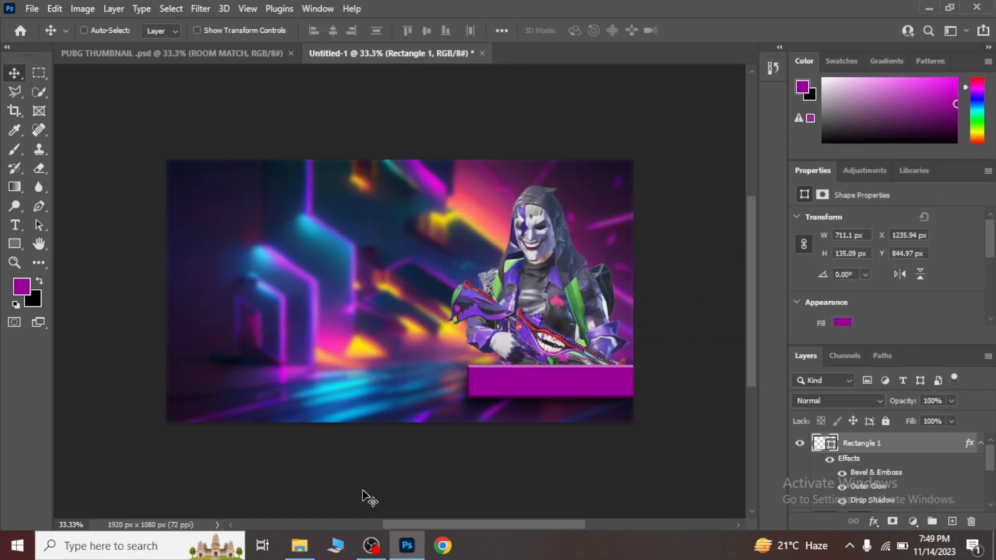
Place the mummy character cutout image on the left half of the canvas, scaled to about 750 x 892 px.
{"action": "left_click", "coordinate": [300, 545]}
{"action": "left_click", "coordinate": [860, 156]}
{"action": "left_click_drag", "start_coordinate": [859, 157], "coordinate": [203, 346]}
{"action": "left_click_drag", "start_coordinate": [399, 334], "coordinate": [244, 223]}
{"action": "left_click_drag", "start_coordinate": [263, 334], "coordinate": [278, 425]}
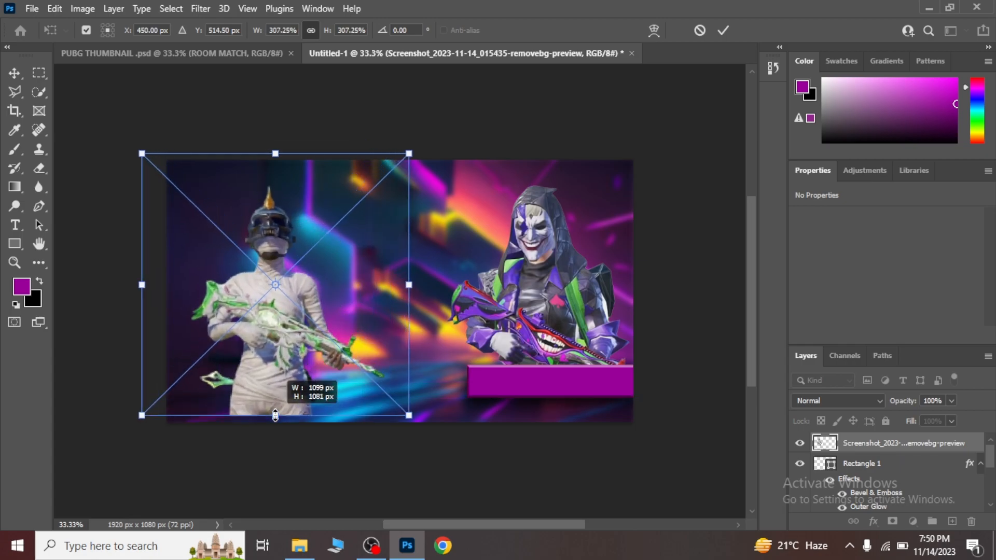
{"action": "left_click_drag", "start_coordinate": [293, 368], "coordinate": [266, 350]}
{"action": "left_click_drag", "start_coordinate": [262, 409], "coordinate": [260, 390]}
{"action": "left_click_drag", "start_coordinate": [258, 339], "coordinate": [257, 353]}
{"action": "key", "text": "Return"}
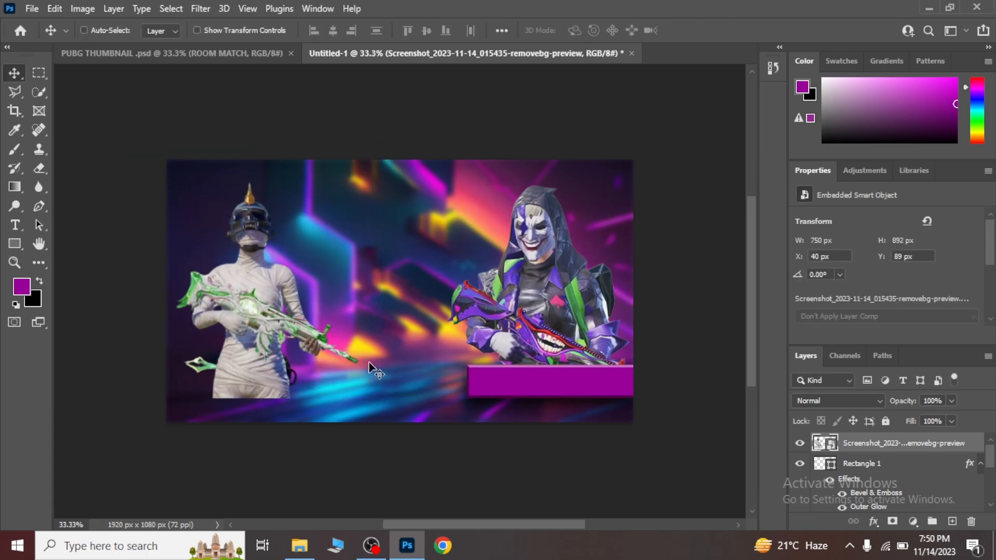
Duplicate the purple banner across to the mummy's lower body and stack the copy above the mummy layer.
{"action": "left_click", "coordinate": [867, 462]}
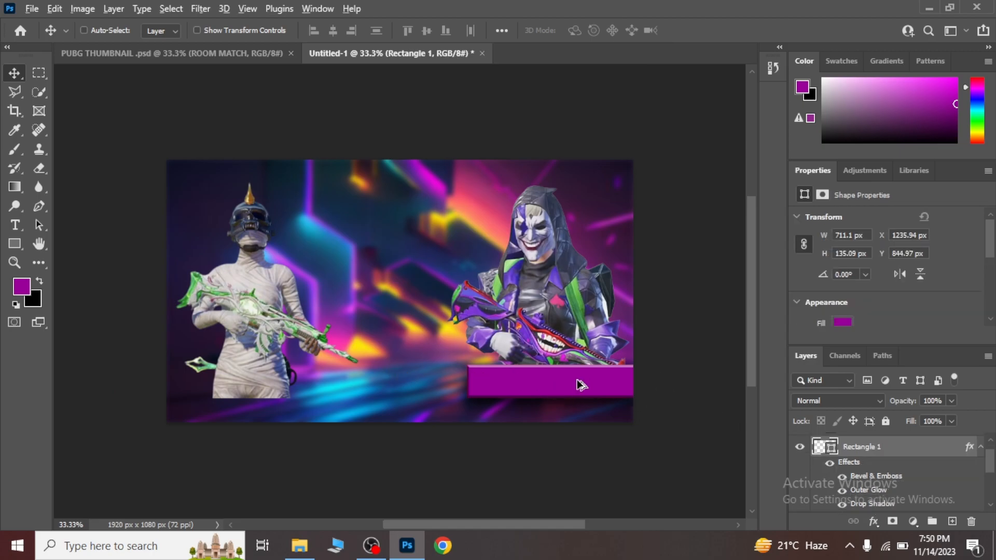
{"action": "left_click_drag", "start_coordinate": [565, 389], "coordinate": [291, 388]}
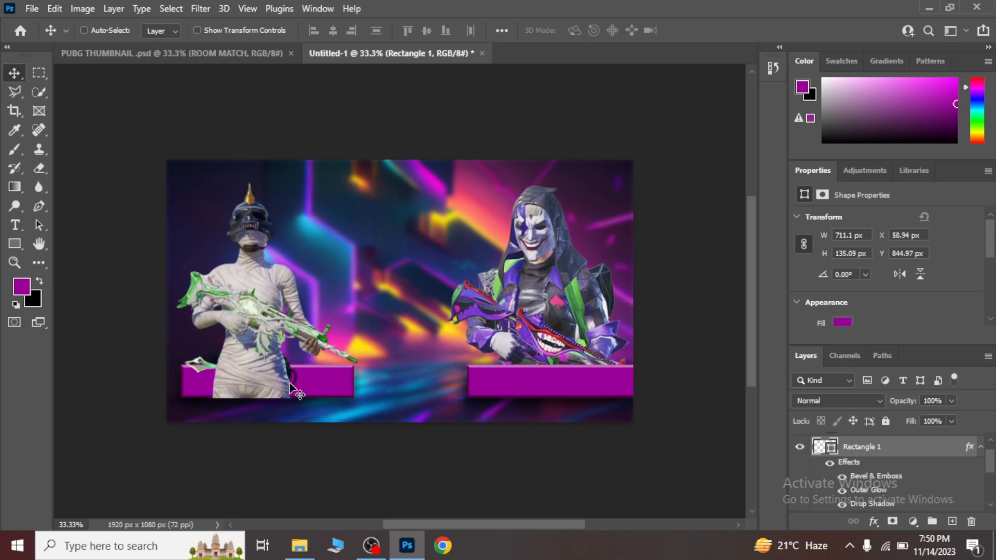
{"action": "scroll", "coordinate": [855, 444], "scroll_direction": "up", "scroll_amount": 2}
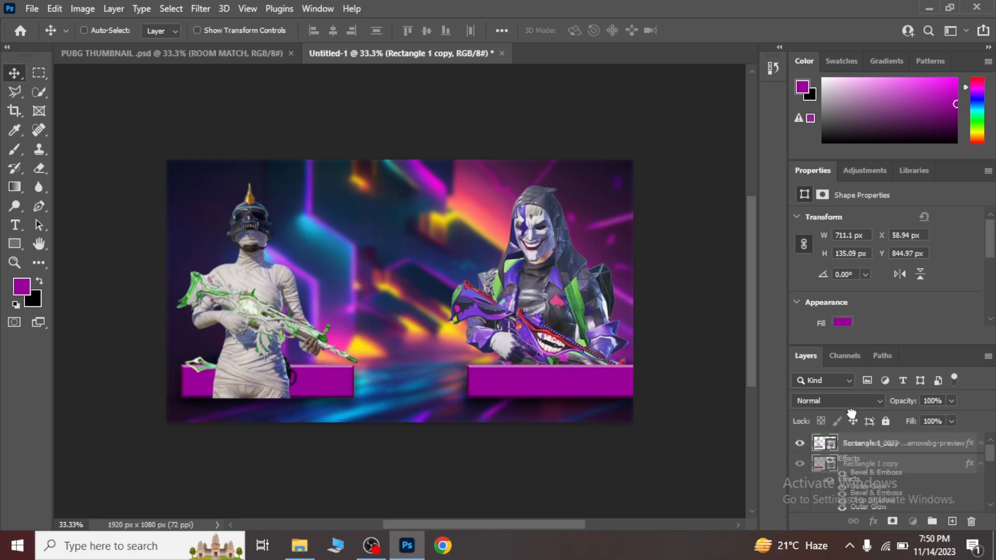
{"action": "scroll", "coordinate": [860, 441], "scroll_direction": "down", "scroll_amount": 2}
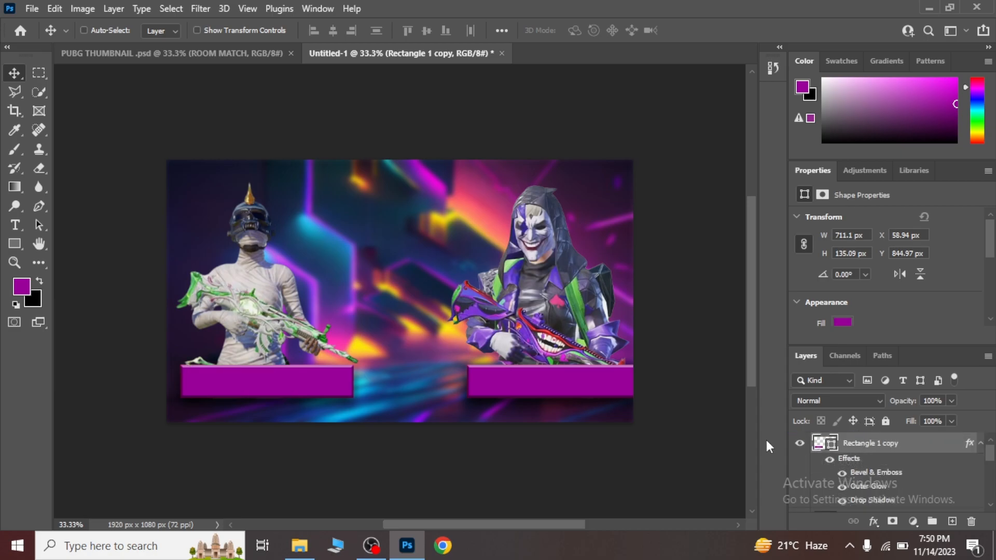
Nudge the copied purple banner against the canvas's left edge, to X about -1 px.
{"action": "key", "text": "Left"}
{"action": "key", "text": "Left"}
{"action": "key", "text": "Left"}
{"action": "key", "text": "Left"}
{"action": "key", "text": "Left"}
{"action": "key", "text": "Left"}
{"action": "key", "text": "Left"}
{"action": "key", "text": "Left"}
{"action": "key", "text": "Left"}
{"action": "key", "text": "Left"}
{"action": "key", "text": "Left"}
{"action": "key", "text": "Left"}
{"action": "key", "text": "Left"}
{"action": "key", "text": "Left"}
{"action": "key", "text": "Left"}
{"action": "key", "text": "Left"}
{"action": "key", "text": "Left"}
{"action": "key", "text": "Left"}
{"action": "key", "text": "Left"}
{"action": "key", "text": "Left"}
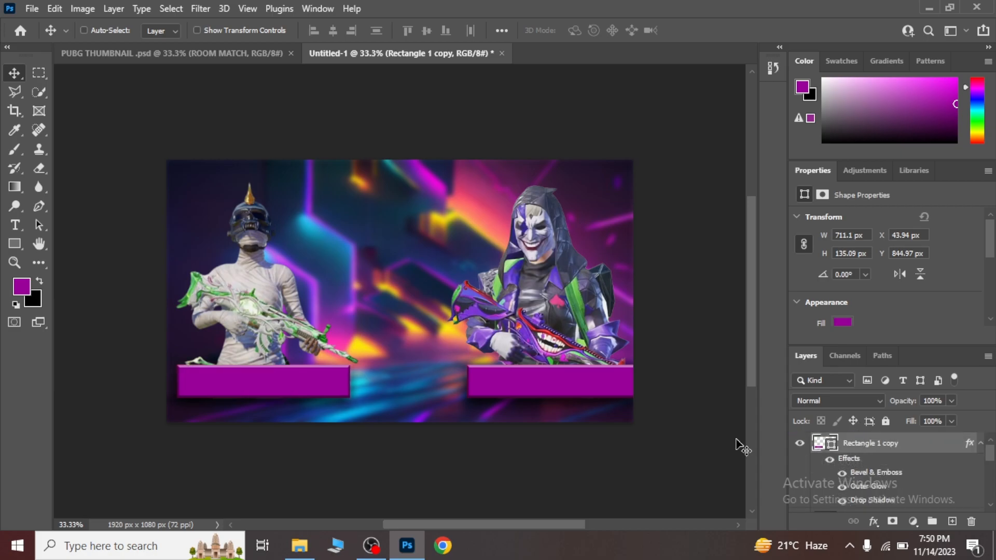
{"action": "key", "text": "Left"}
{"action": "key", "text": "Left"}
{"action": "key", "text": "Left"}
{"action": "key", "text": "Left"}
{"action": "key", "text": "Left"}
{"action": "key", "text": "Left"}
{"action": "key", "text": "Left"}
{"action": "key", "text": "Left"}
{"action": "key", "text": "Left"}
{"action": "key", "text": "Left"}
{"action": "key", "text": "Left"}
{"action": "key", "text": "Left"}
{"action": "key", "text": "Left"}
{"action": "key", "text": "Left"}
{"action": "key", "text": "Left"}
{"action": "key", "text": "Left"}
{"action": "key", "text": "Left"}
{"action": "key", "text": "Left"}
{"action": "key", "text": "Left"}
{"action": "key", "text": "Left"}
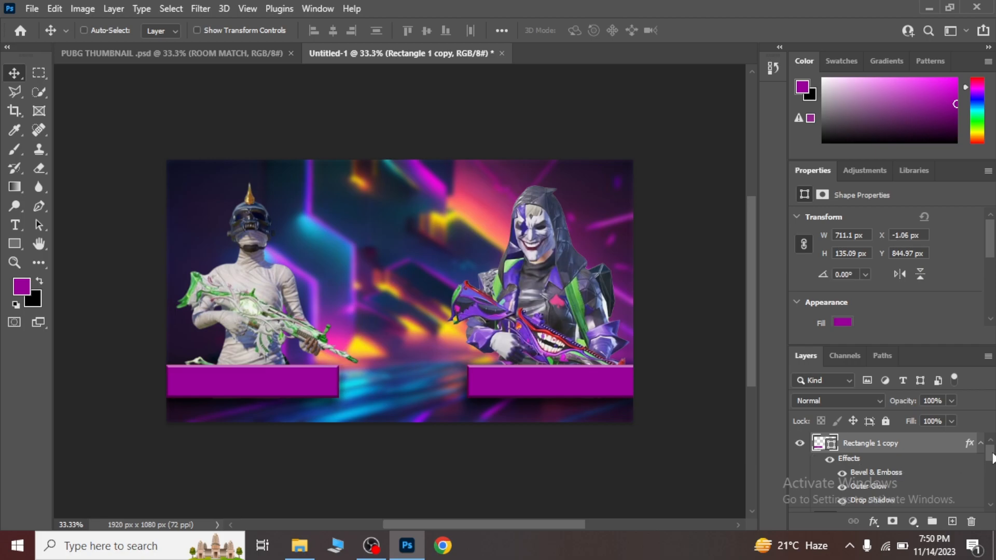
Nudge the mummy cutout left to X 19 px so it sits over its banner.
{"action": "scroll", "coordinate": [992, 446], "scroll_direction": "down", "scroll_amount": 2}
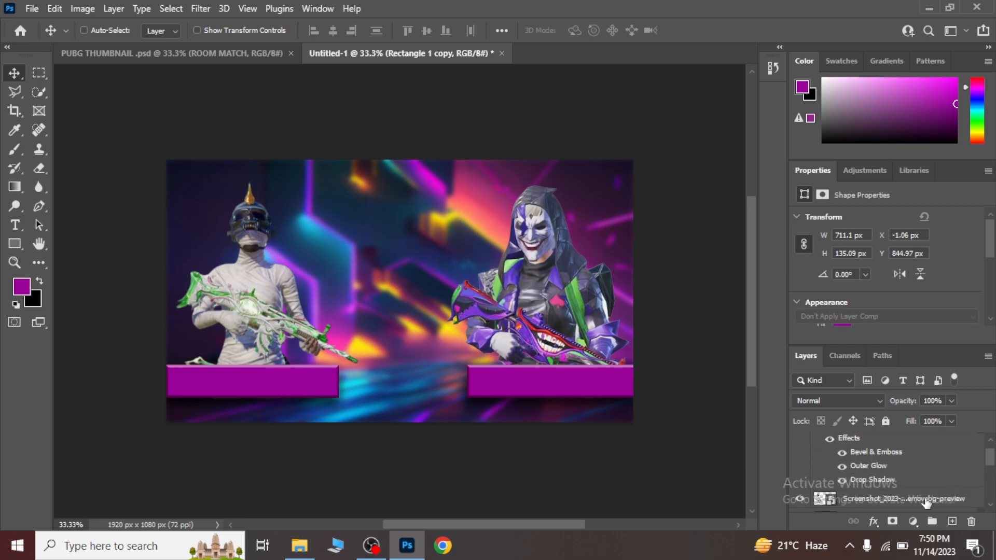
{"action": "left_click", "coordinate": [926, 499]}
{"action": "key", "text": "Left"}
{"action": "key", "text": "Left"}
{"action": "key", "text": "Left"}
{"action": "key", "text": "Left"}
{"action": "key", "text": "Left"}
{"action": "key", "text": "Left"}
{"action": "key", "text": "Left"}
{"action": "key", "text": "Left"}
{"action": "key", "text": "Left"}
{"action": "key", "text": "Left"}
{"action": "key", "text": "Left"}
{"action": "key", "text": "Left"}
{"action": "key", "text": "Left"}
{"action": "key", "text": "Left"}
{"action": "key", "text": "Left"}
{"action": "key", "text": "Left"}
{"action": "key", "text": "Left"}
{"action": "key", "text": "Left"}
{"action": "key", "text": "Left"}
{"action": "key", "text": "Left"}
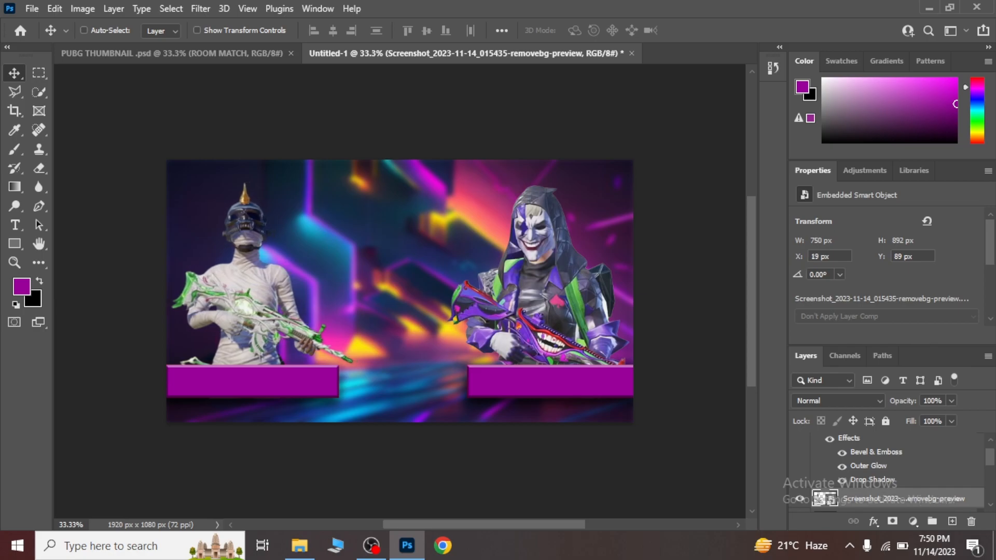
{"action": "scroll", "coordinate": [992, 452], "scroll_direction": "up", "scroll_amount": 1}
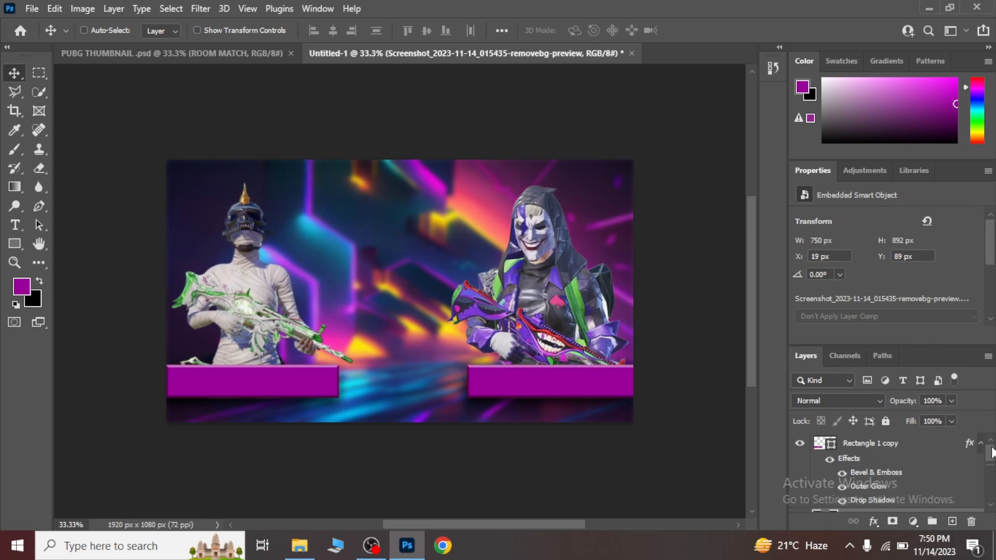
Add the white text "619 BA" beside the mummy in 30 pt A GALEGA and check the banner wording in PUBG THUMBNAIL .psd.
{"action": "left_click", "coordinate": [876, 444]}
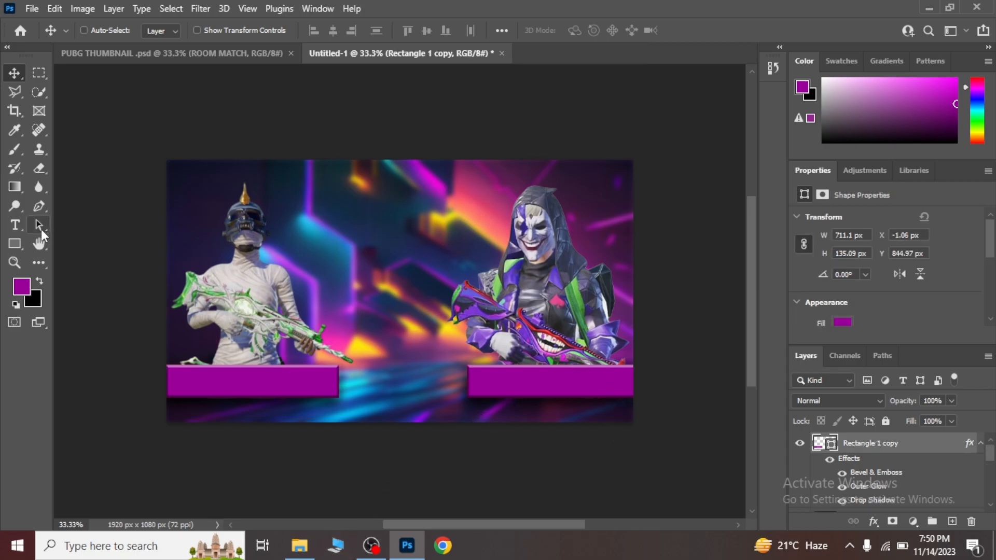
{"action": "left_click", "coordinate": [14, 225]}
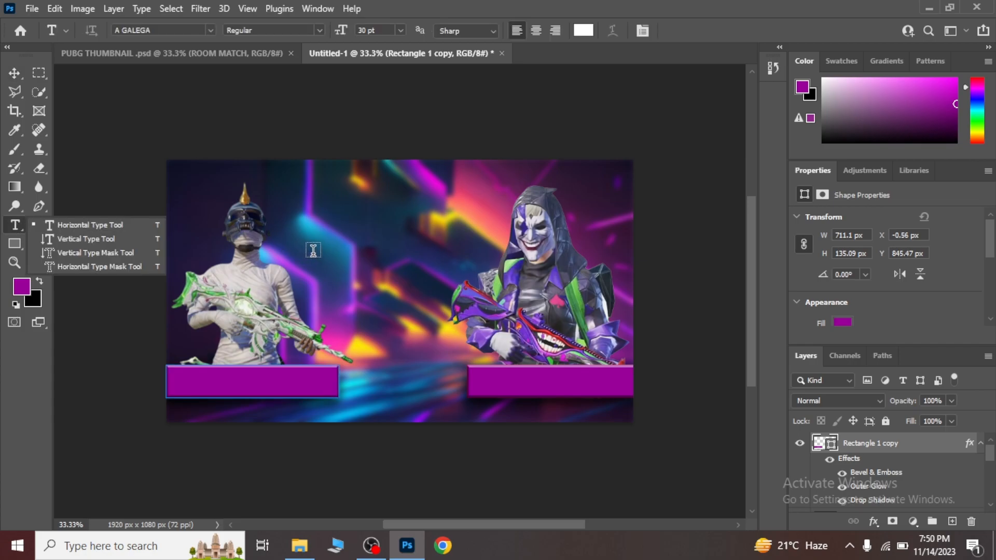
{"action": "left_click", "coordinate": [313, 251]}
{"action": "key", "text": "BackSpace"}
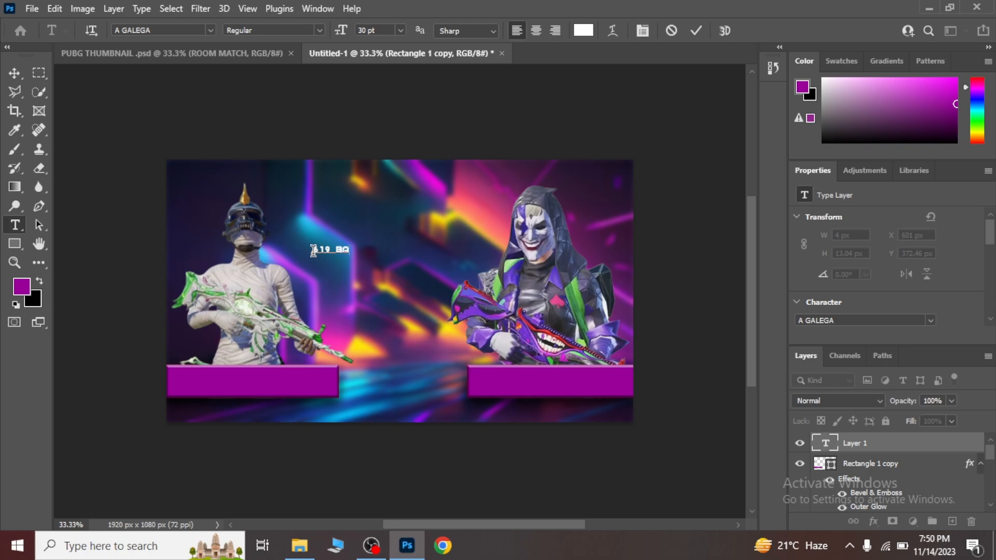
{"action": "left_click", "coordinate": [256, 48]}
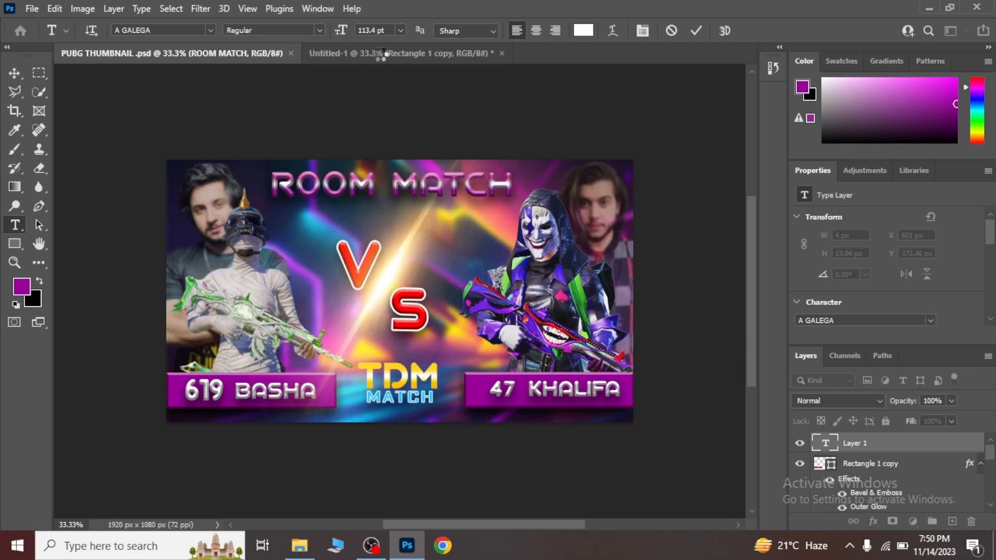
{"action": "left_click", "coordinate": [402, 52]}
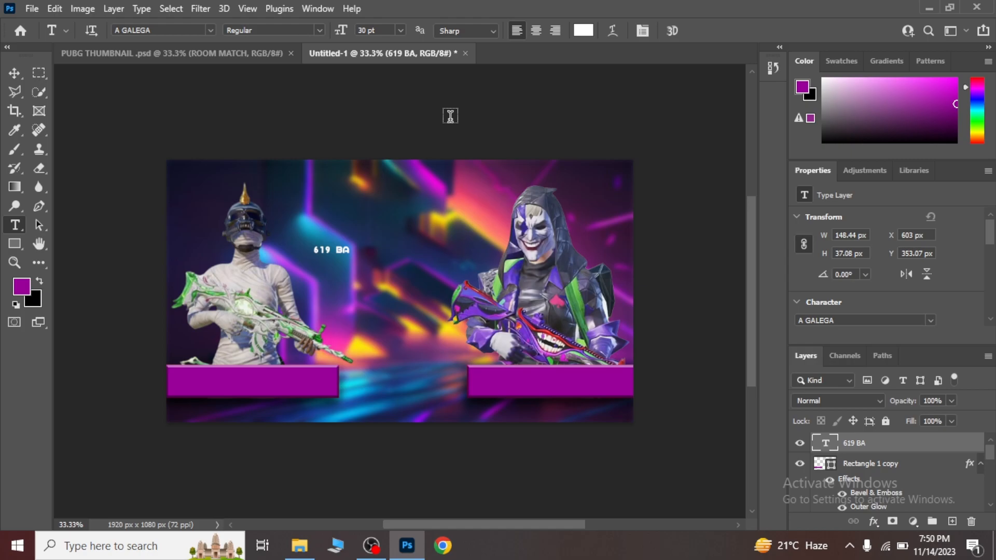
Complete the unfinished "619 BA" text beside the mummy so it reads "619 BASHA".
{"action": "key", "text": "a"}
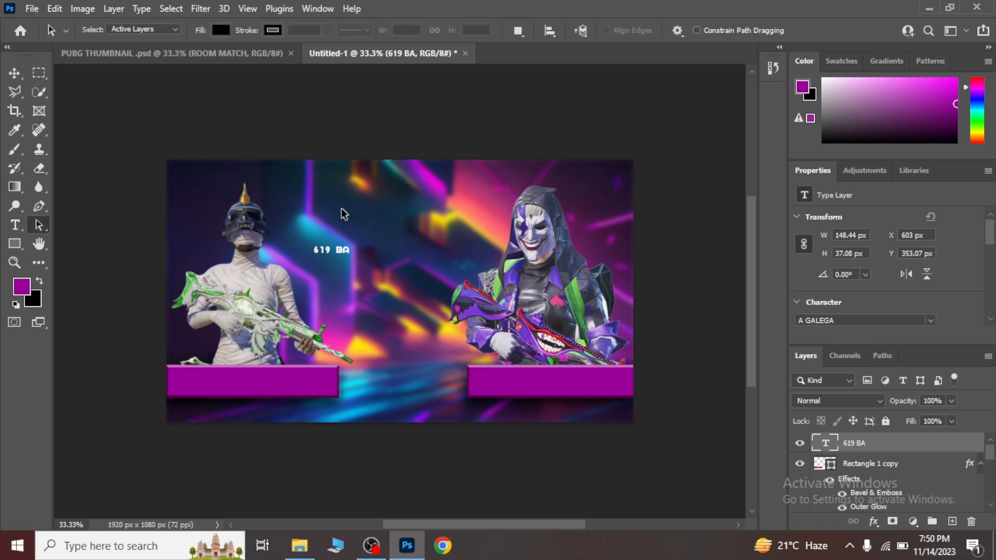
{"action": "left_click", "coordinate": [15, 206]}
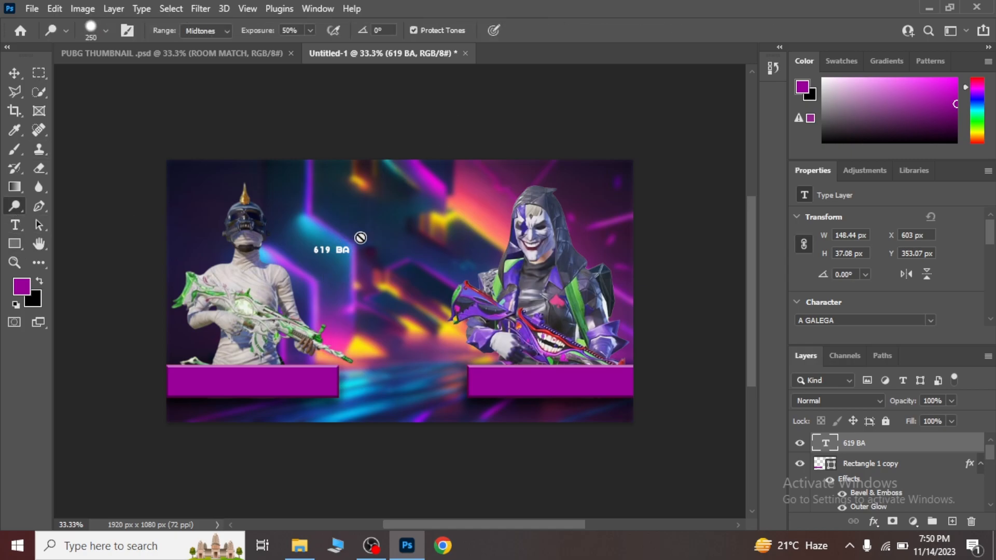
{"action": "left_click", "coordinate": [15, 224]}
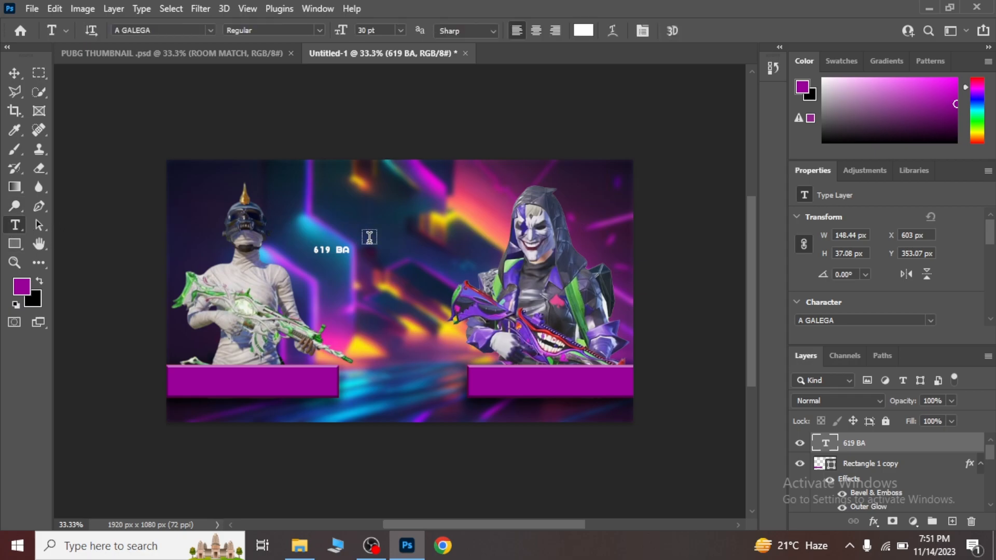
{"action": "left_click", "coordinate": [349, 251]}
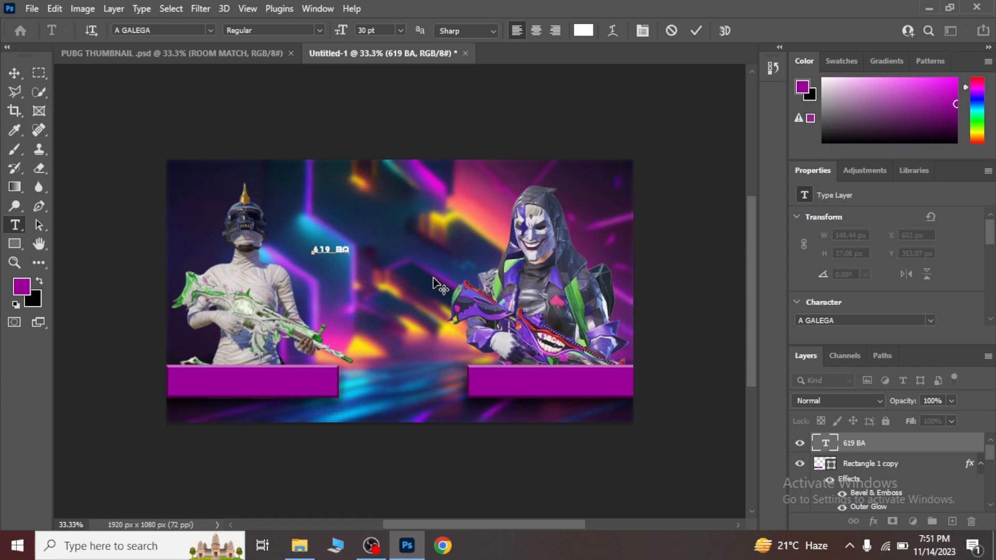
{"action": "type", "text": "SHA"}
Scale the "619 BASHA" text to about 245% and position it on the mummy's purple banner at X about 68 px, Y about 868 px.
{"action": "left_click", "coordinate": [14, 73]}
{"action": "key", "text": "ctrl+t"}
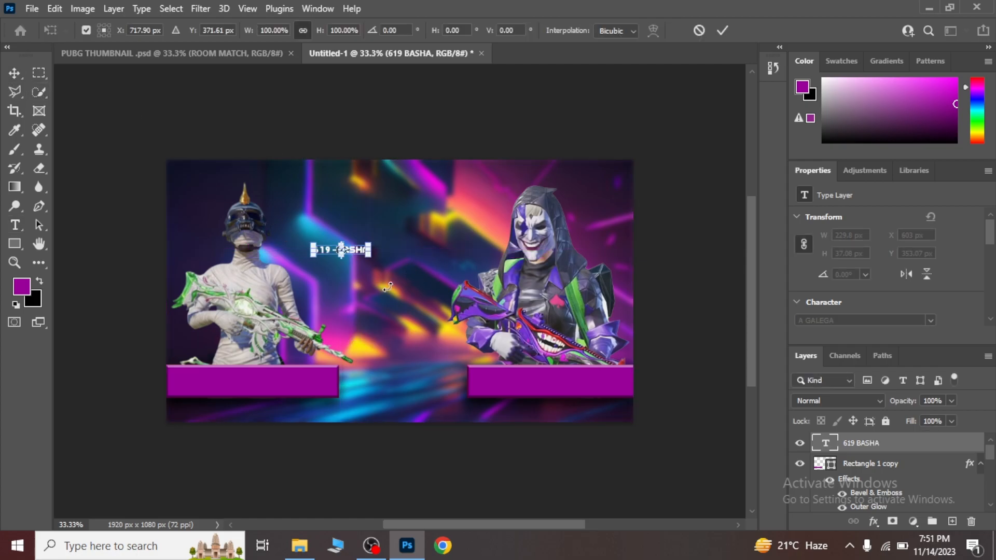
{"action": "left_click_drag", "start_coordinate": [370, 255], "coordinate": [290, 385]}
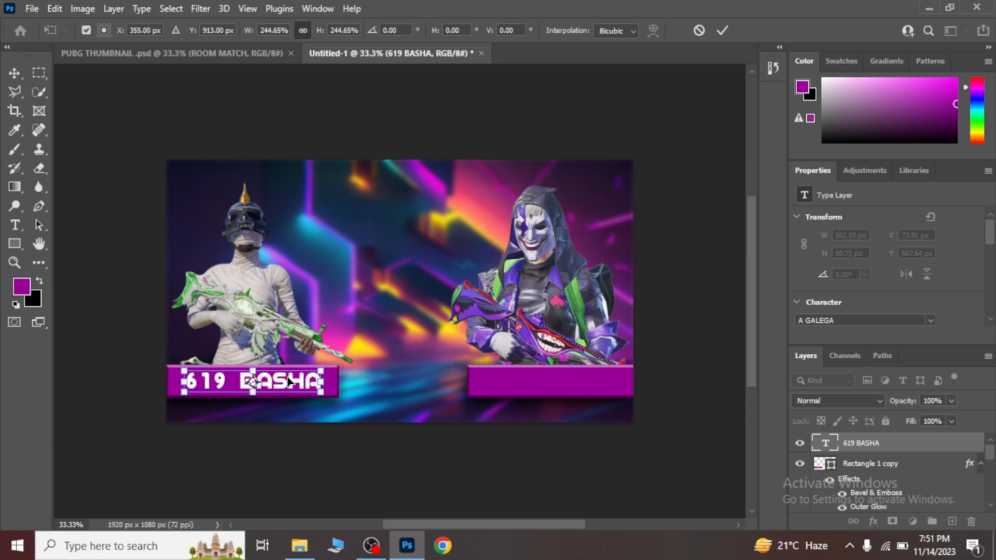
{"action": "key", "text": "Return"}
{"action": "key", "text": "Left"}
{"action": "key", "text": "Left"}
{"action": "key", "text": "Left"}
{"action": "key", "text": "Up"}
{"action": "key", "text": "Up"}
{"action": "key", "text": "Up"}
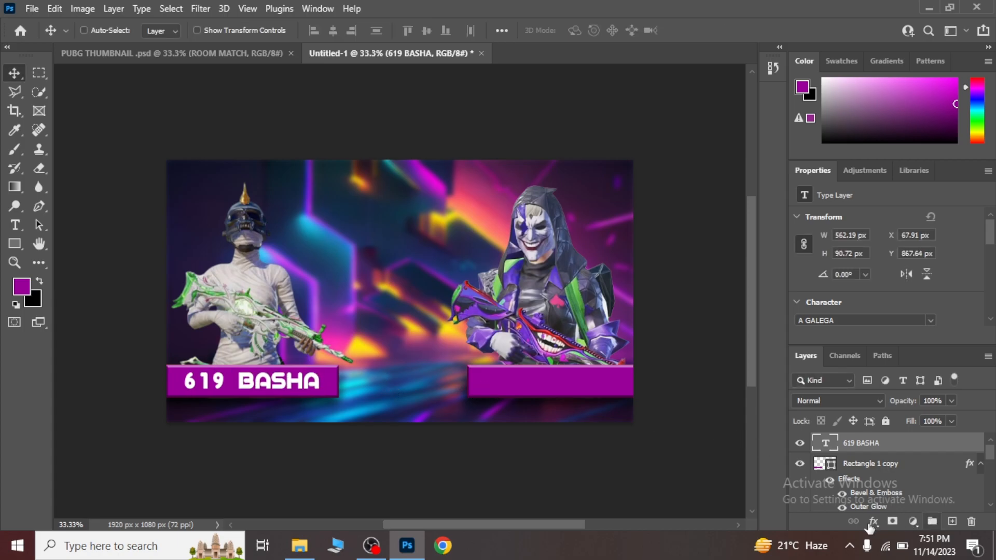
Apply Drop Shadow, Outer Glow and Bevel & Emboss layer styles to the "619 BASHA" text.
{"action": "left_click", "coordinate": [873, 522]}
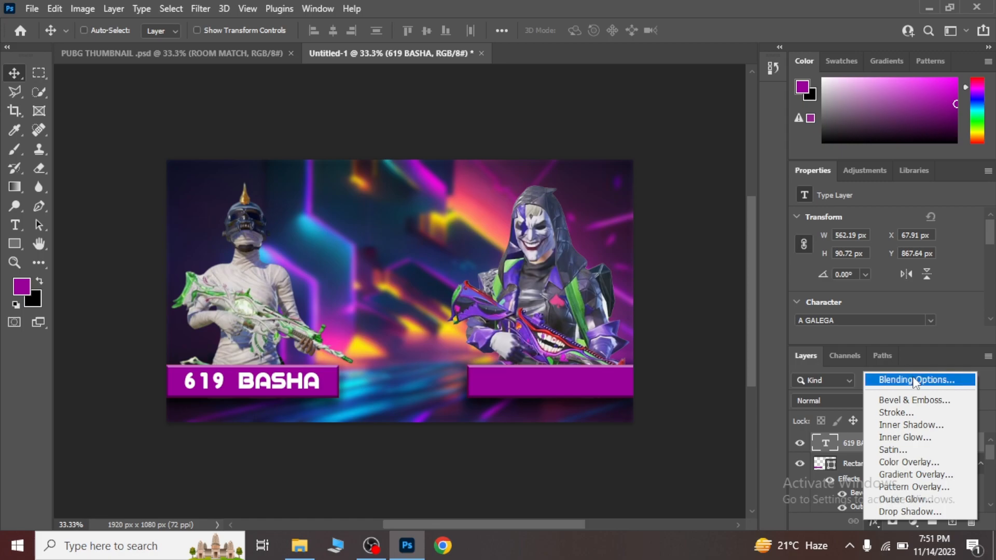
{"action": "left_click", "coordinate": [912, 376]}
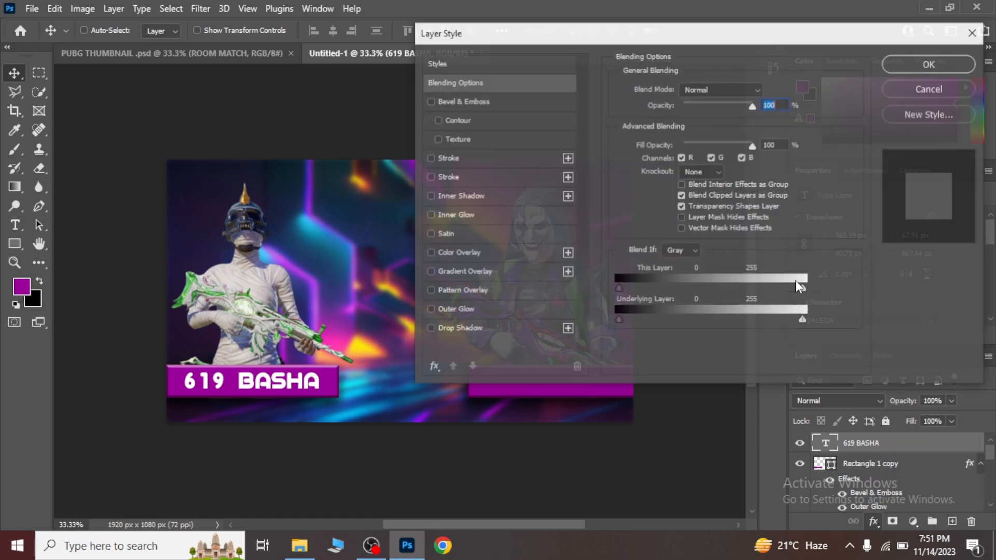
{"action": "left_click", "coordinate": [430, 329]}
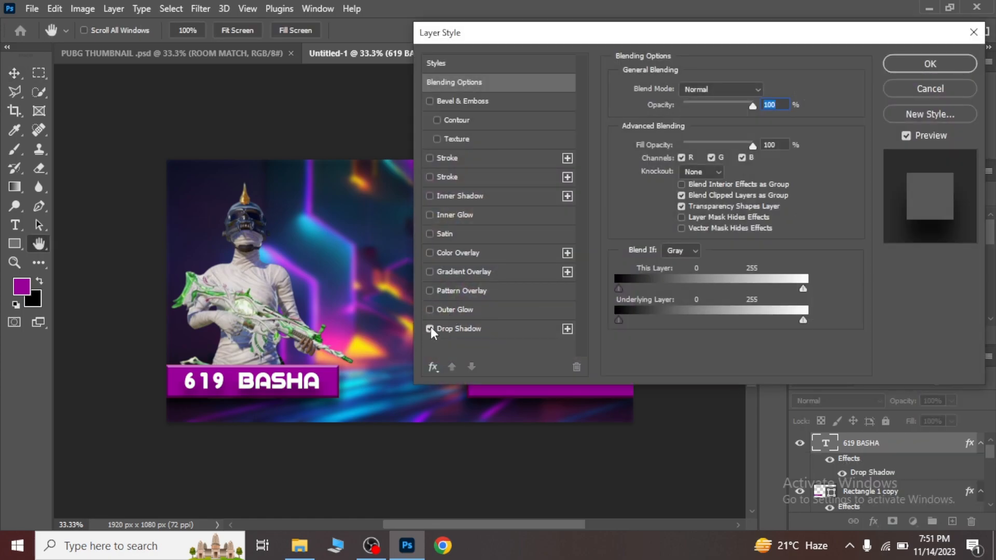
{"action": "left_click", "coordinate": [429, 310]}
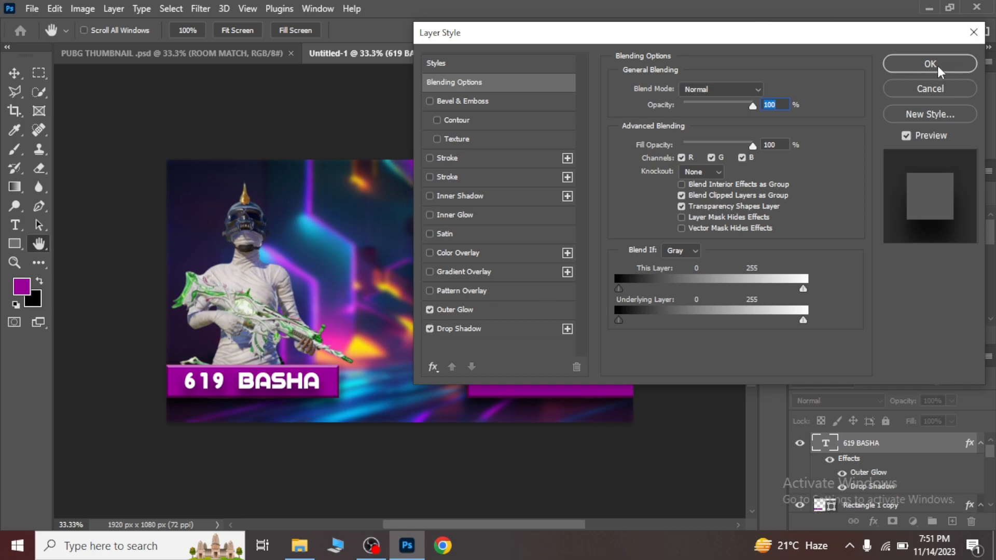
{"action": "left_click", "coordinate": [430, 101]}
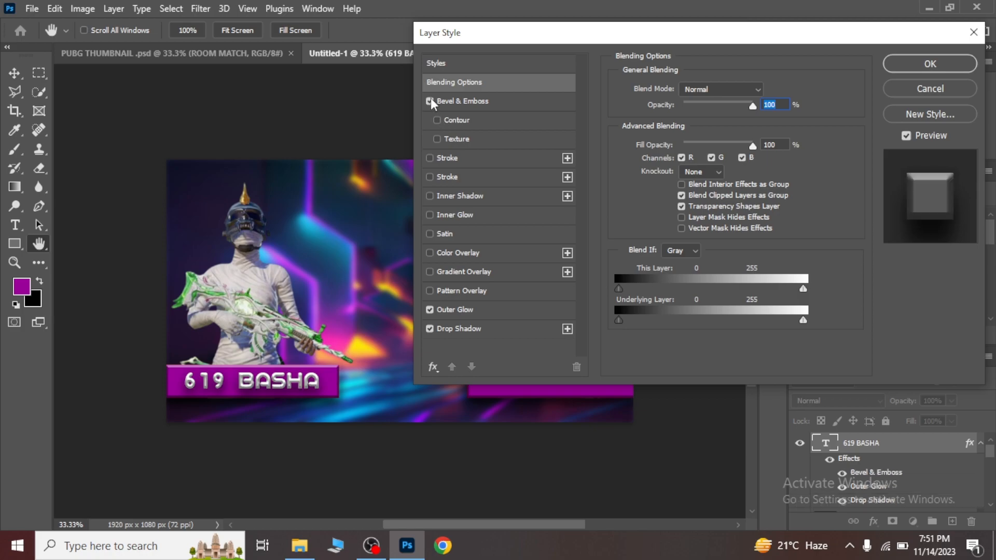
{"action": "left_click", "coordinate": [499, 101]}
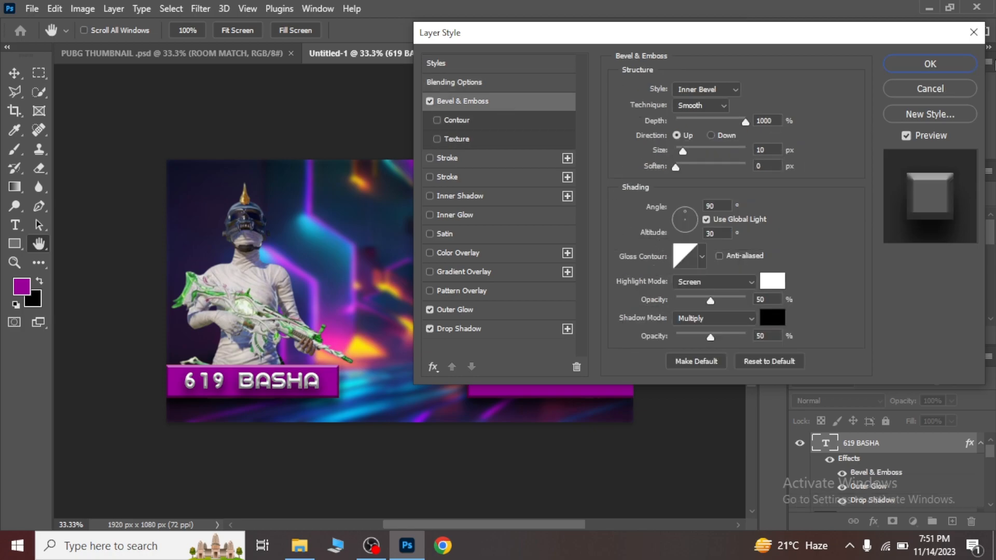
{"action": "left_click", "coordinate": [945, 67]}
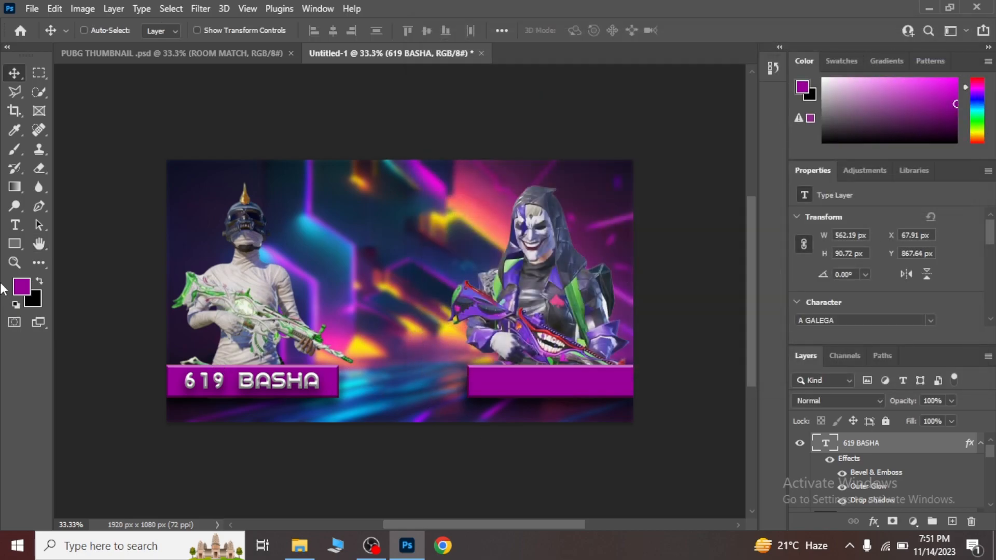
Add the white text "47 KHALIFA" in 30 pt A GALEGA on the hooded character's banner and compare with PUBG THUMBNAIL .psd.
{"action": "left_click", "coordinate": [15, 225]}
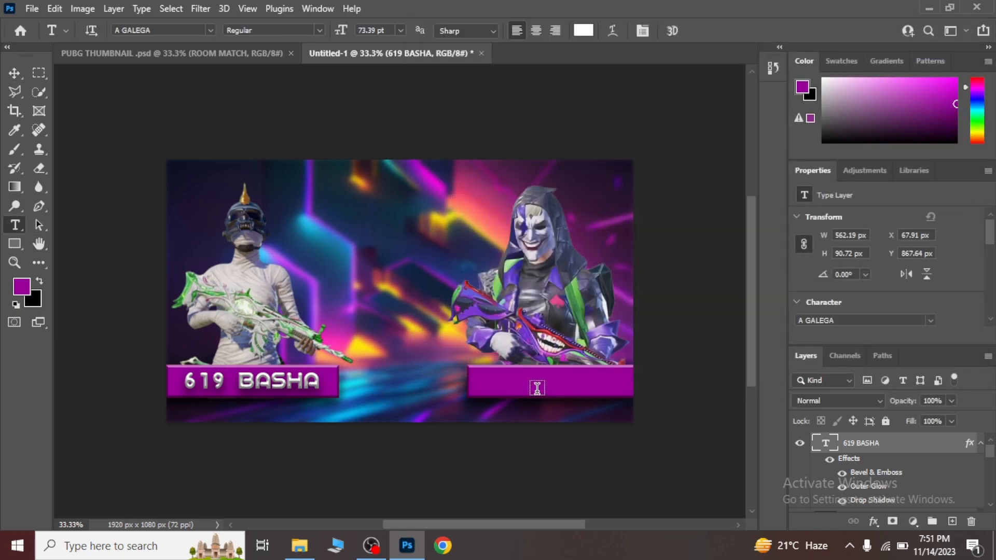
{"action": "left_click", "coordinate": [488, 383]}
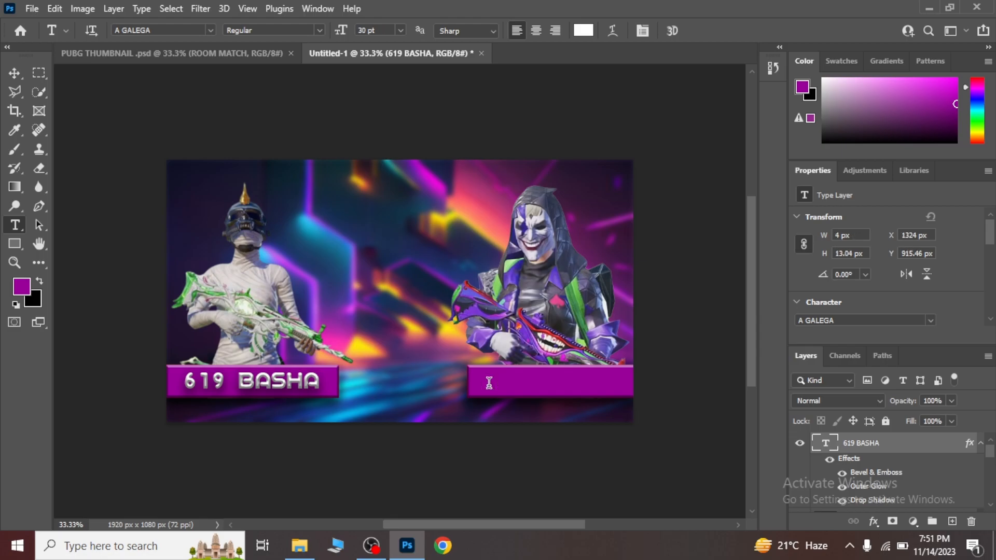
{"action": "key", "text": "BackSpace"}
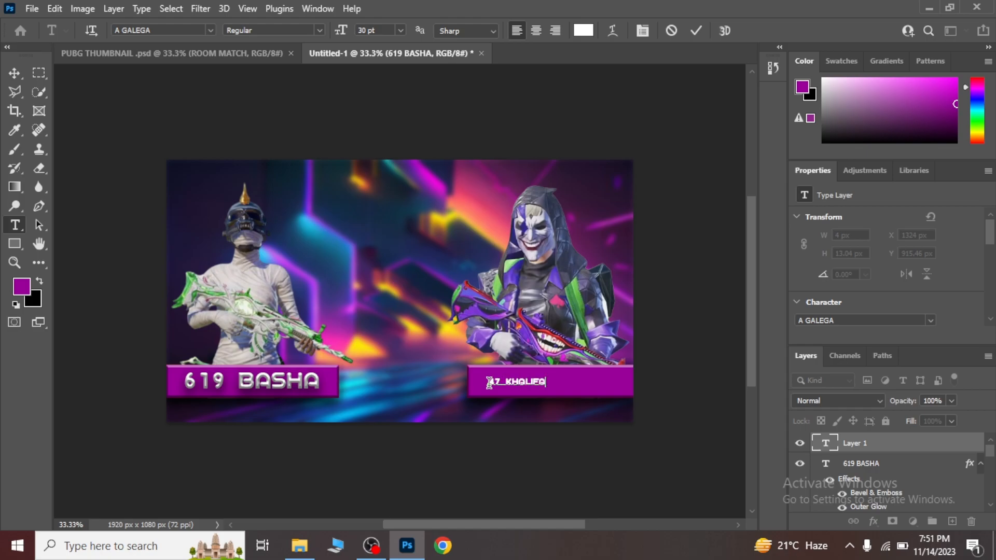
{"action": "left_click", "coordinate": [13, 74]}
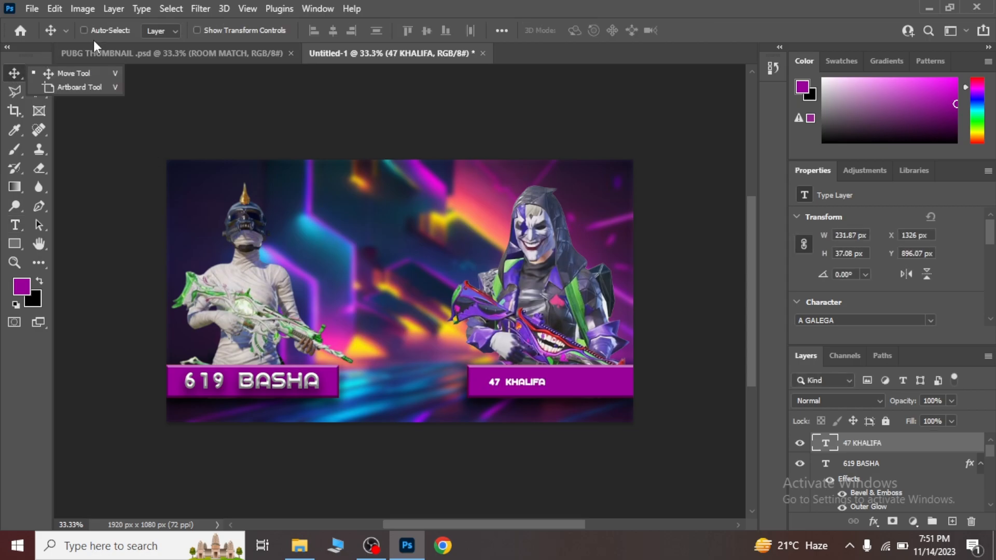
{"action": "left_click", "coordinate": [138, 55]}
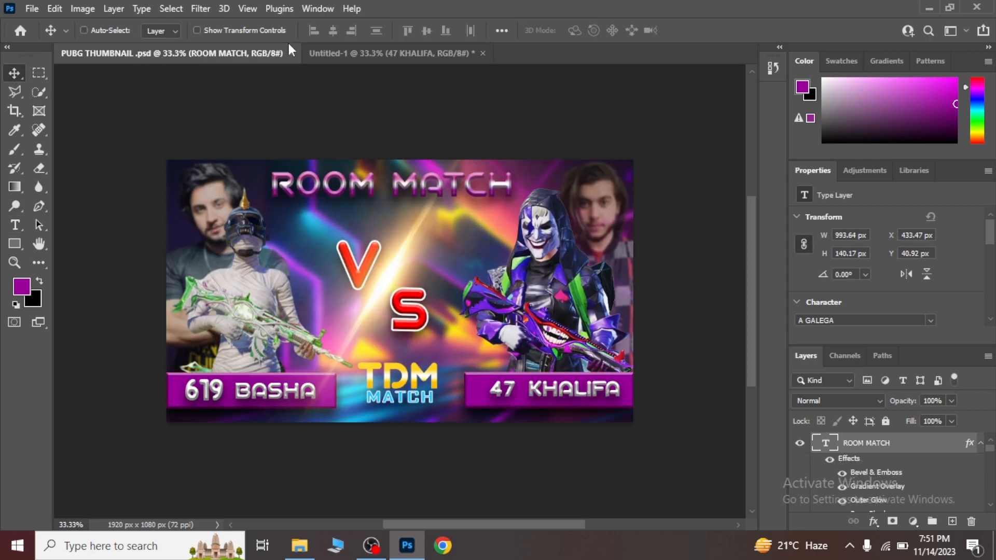
{"action": "left_click", "coordinate": [363, 54]}
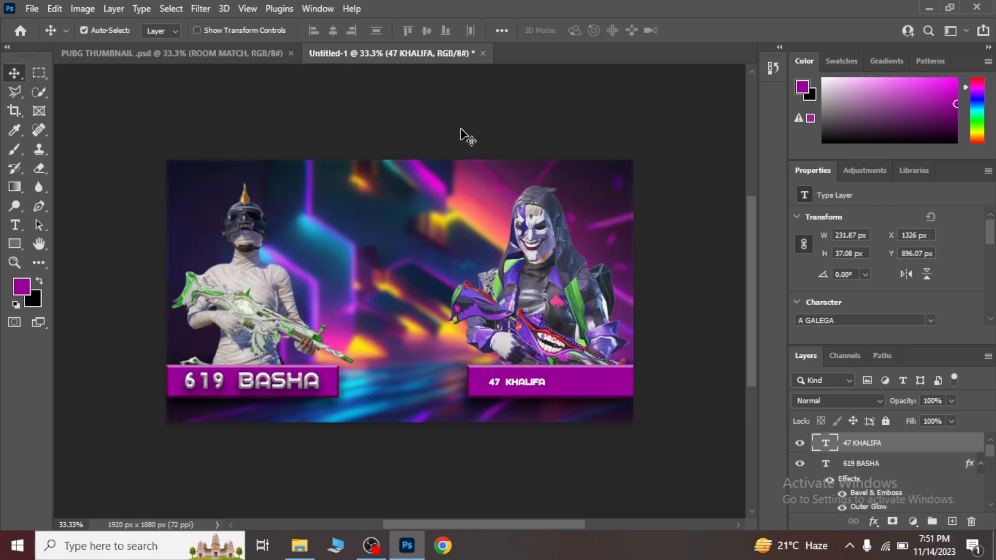
Scale the "47 KHALIFA" text to about 264% and nudge it onto its banner at X 1290 px, Y about 866 px.
{"action": "key", "text": "ctrl+t"}
{"action": "left_click_drag", "start_coordinate": [548, 388], "coordinate": [639, 403]}
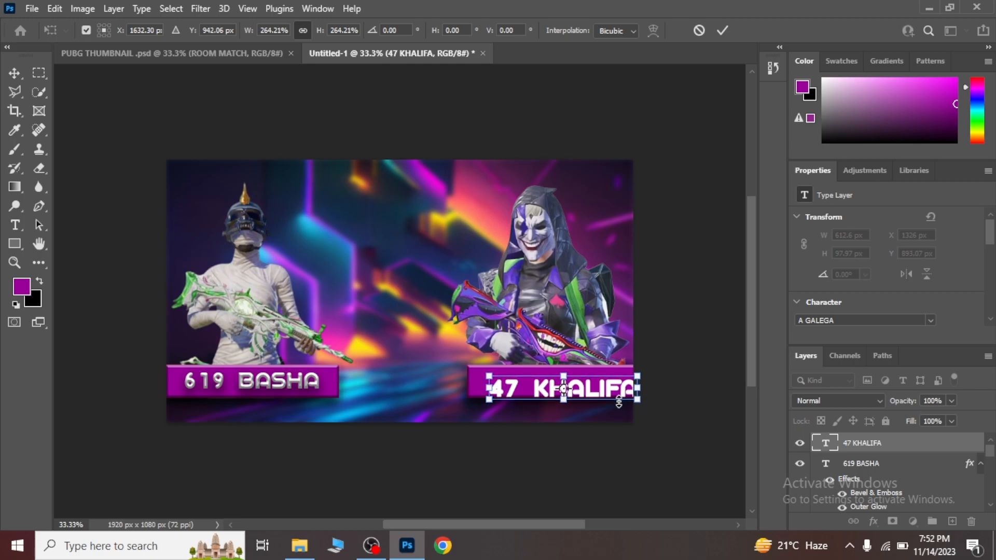
{"action": "key", "text": "Left"}
{"action": "key", "text": "Left"}
{"action": "key", "text": "Left"}
{"action": "key", "text": "Left"}
{"action": "key", "text": "Left"}
{"action": "key", "text": "Left"}
{"action": "key", "text": "Left"}
{"action": "key", "text": "Left"}
{"action": "key", "text": "Left"}
{"action": "key", "text": "Left"}
{"action": "key", "text": "Left"}
{"action": "key", "text": "Left"}
{"action": "key", "text": "Left"}
{"action": "key", "text": "Left"}
{"action": "key", "text": "Left"}
{"action": "key", "text": "Left"}
{"action": "key", "text": "Left"}
{"action": "key", "text": "Left"}
{"action": "key", "text": "Left"}
{"action": "key", "text": "Left"}
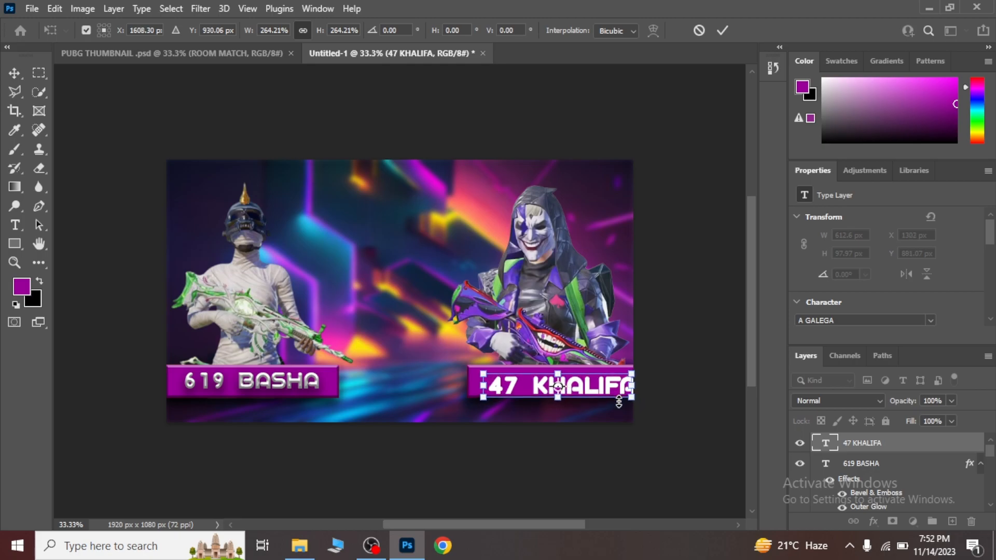
{"action": "key", "text": "Up"}
{"action": "key", "text": "Up"}
{"action": "key", "text": "Up"}
{"action": "key", "text": "Up"}
{"action": "key", "text": "Up"}
{"action": "key", "text": "Up"}
{"action": "key", "text": "Up"}
{"action": "key", "text": "Up"}
{"action": "key", "text": "Up"}
{"action": "key", "text": "Up"}
{"action": "key", "text": "Up"}
{"action": "key", "text": "Up"}
{"action": "key", "text": "Up"}
{"action": "key", "text": "Up"}
{"action": "key", "text": "Up"}
{"action": "key", "text": "Up"}
{"action": "key", "text": "Up"}
{"action": "key", "text": "Up"}
{"action": "key", "text": "Left"}
{"action": "key", "text": "Left"}
{"action": "key", "text": "Left"}
{"action": "key", "text": "Left"}
{"action": "key", "text": "Left"}
{"action": "key", "text": "Left"}
{"action": "key", "text": "Left"}
{"action": "key", "text": "Left"}
{"action": "key", "text": "Left"}
{"action": "key", "text": "Left"}
{"action": "key", "text": "Left"}
{"action": "key", "text": "Left"}
{"action": "key", "text": "Up"}
{"action": "key", "text": "Up"}
{"action": "key", "text": "Up"}
{"action": "key", "text": "Up"}
{"action": "key", "text": "Up"}
{"action": "key", "text": "Up"}
{"action": "key", "text": "Up"}
{"action": "key", "text": "Up"}
{"action": "key", "text": "Up"}
{"action": "key", "text": "Up"}
{"action": "key", "text": "Up"}
{"action": "key", "text": "Up"}
{"action": "key", "text": "Up"}
{"action": "key", "text": "Up"}
{"action": "key", "text": "Up"}
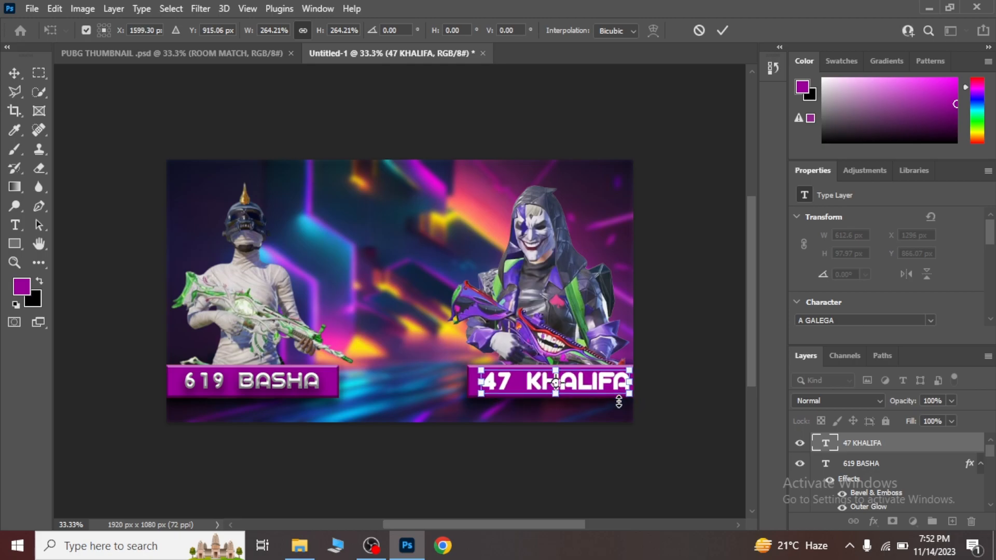
{"action": "key", "text": "Return"}
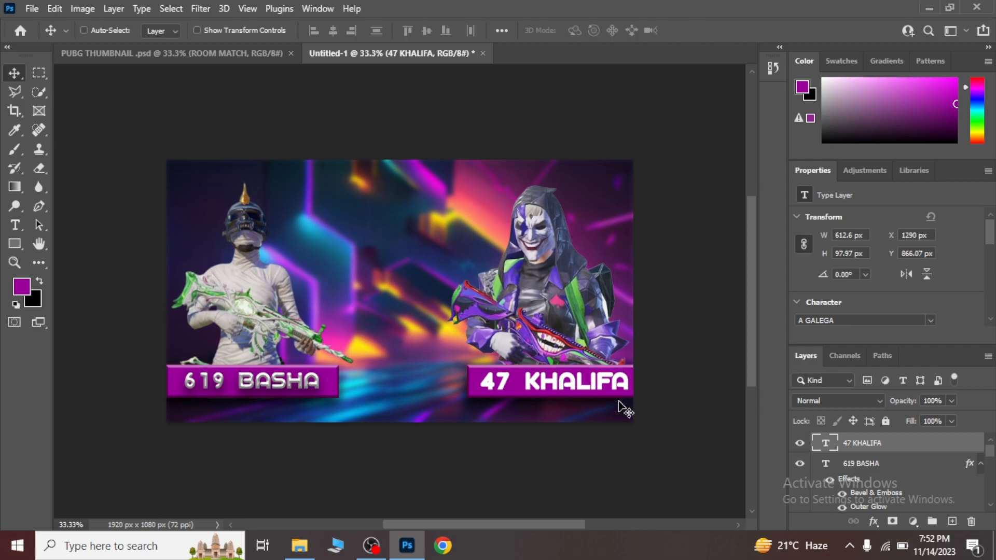
Shrink the "47 KHALIFA" text slightly to about 592 px wide, with its left edge at X 1299 px.
{"action": "key", "text": "ctrl+t"}
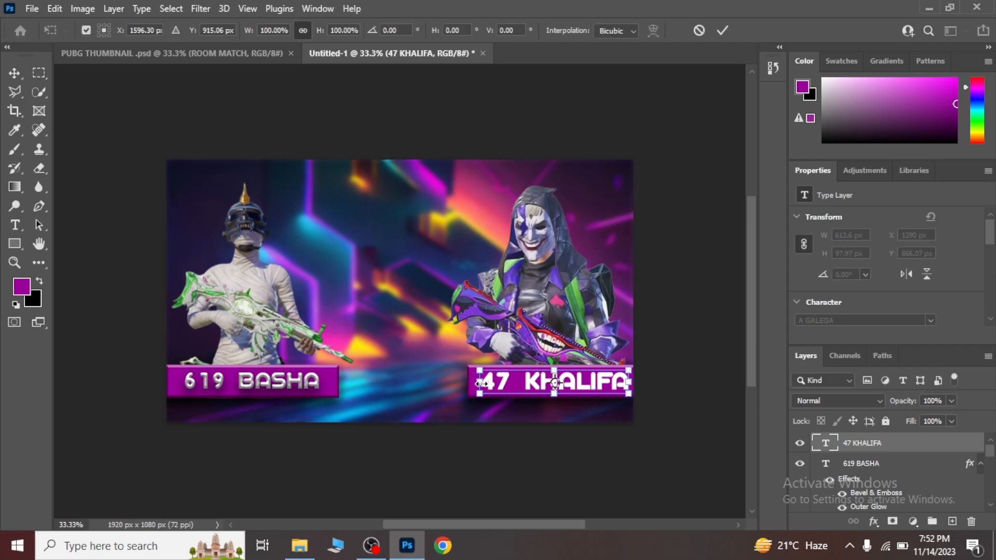
{"action": "left_click_drag", "start_coordinate": [476, 382], "coordinate": [479, 382]}
{"action": "key", "text": "Return"}
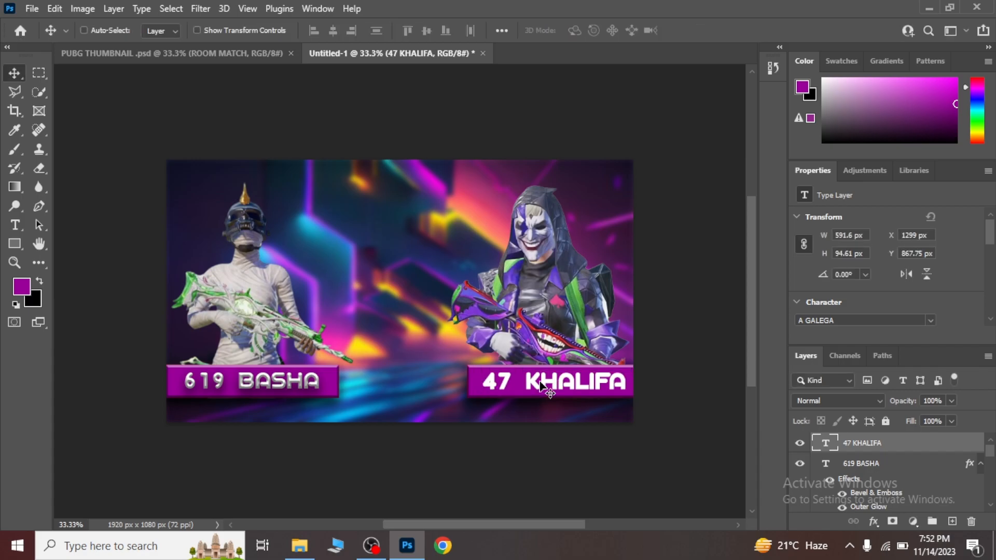
Give the "47 KHALIFA" text Drop Shadow, Outer Glow and Bevel & Emboss layer styles.
{"action": "left_click", "coordinate": [873, 523]}
{"action": "left_click", "coordinate": [887, 385]}
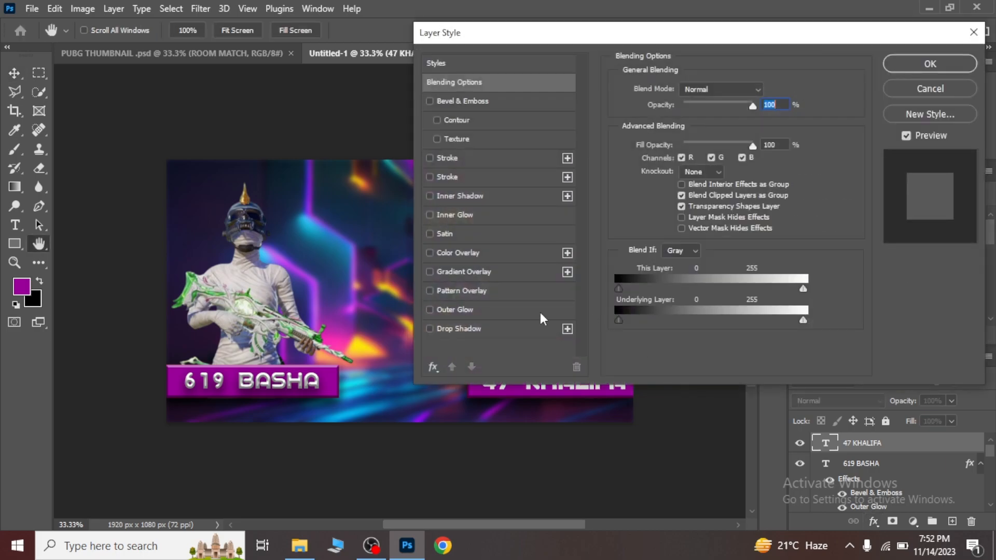
{"action": "left_click", "coordinate": [438, 328]}
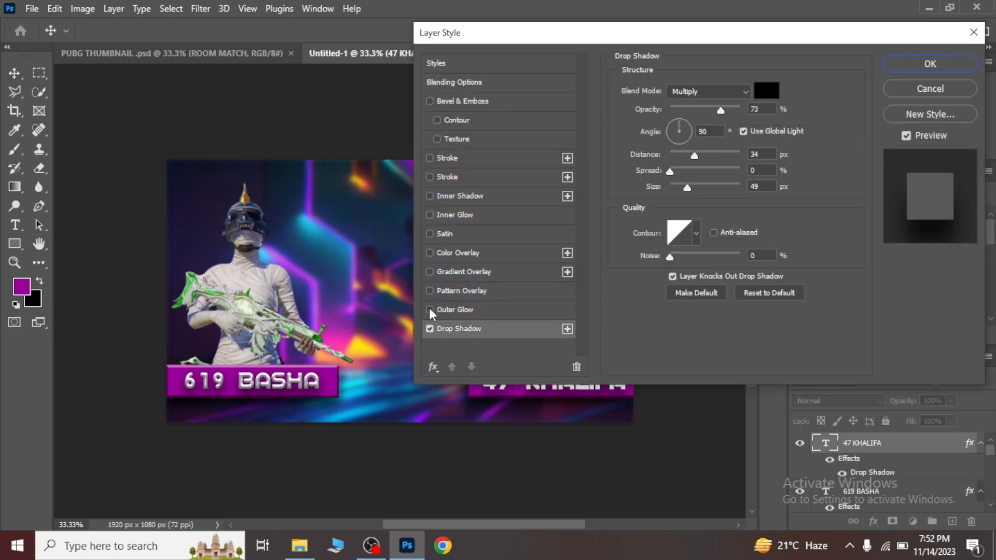
{"action": "left_click", "coordinate": [430, 310]}
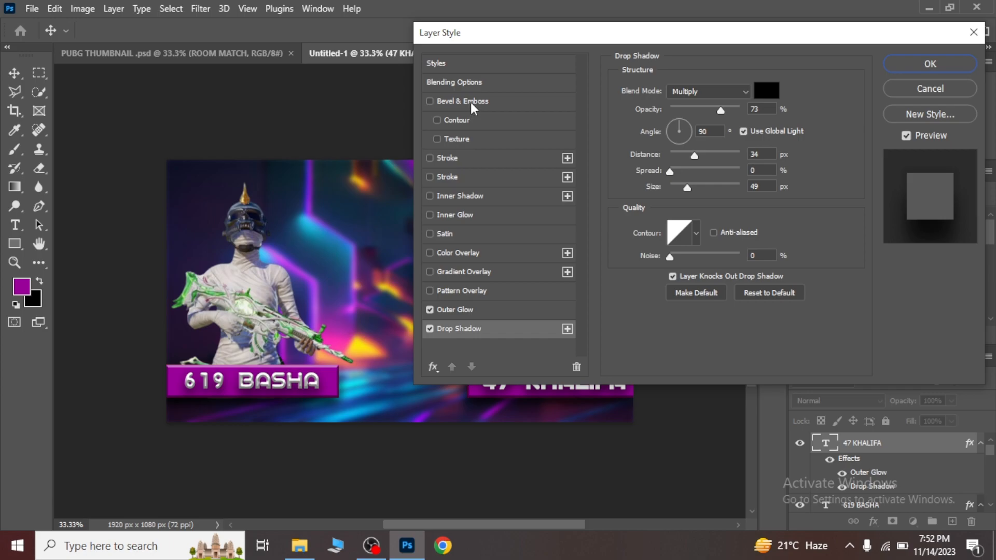
{"action": "left_click", "coordinate": [471, 101]}
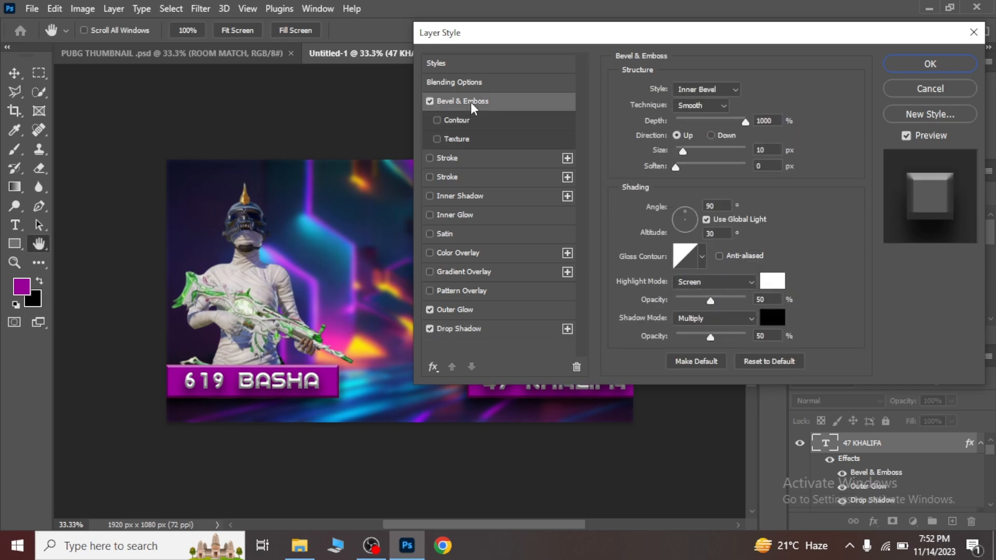
{"action": "left_click", "coordinate": [932, 62]}
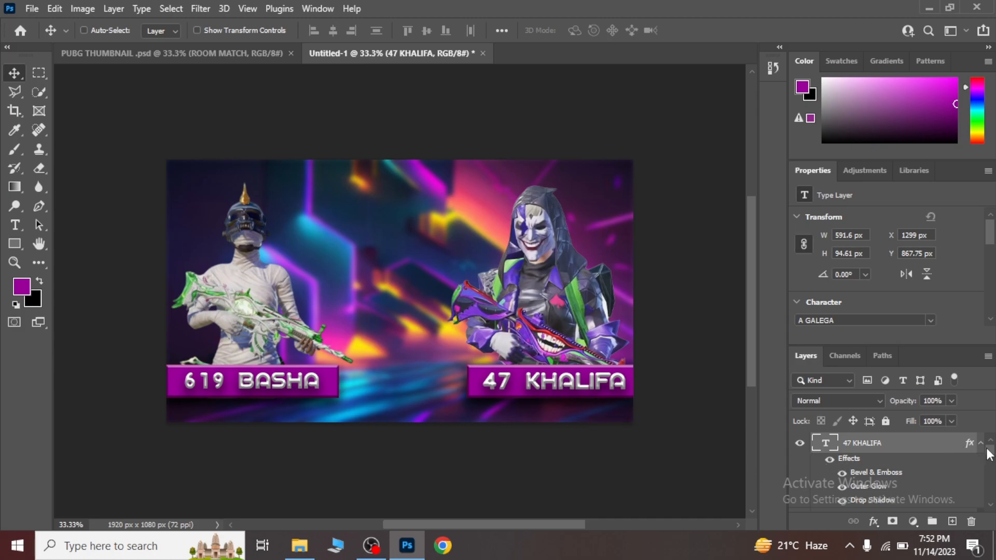
Group the layers from the "47 KHALIFA" text down to Rectangle 1 copy and name the group "RACTANGAL AND TEXT".
{"action": "left_click_drag", "start_coordinate": [991, 453], "coordinate": [993, 471]}
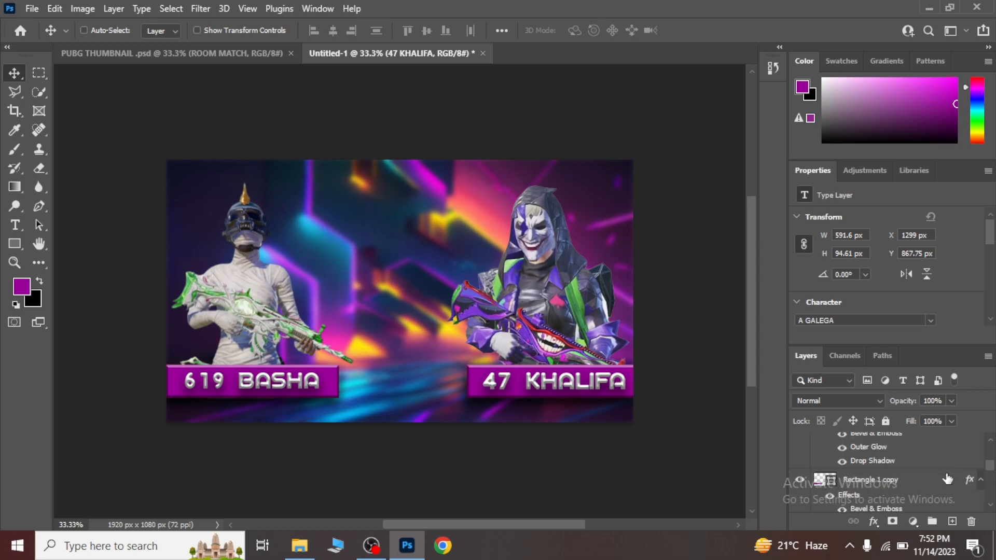
{"action": "left_click", "coordinate": [905, 486]}
{"action": "key", "text": "ctrl+g"}
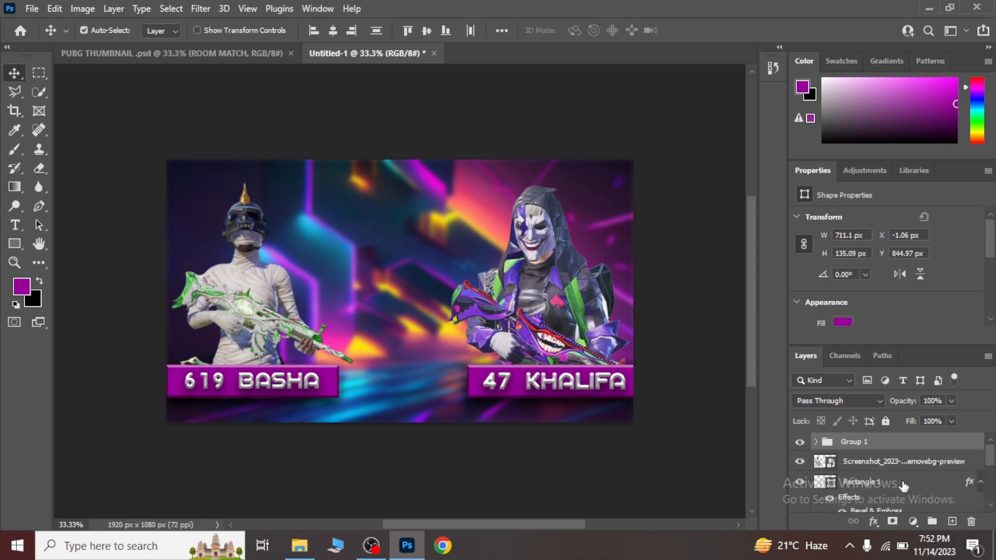
{"action": "double_click", "coordinate": [865, 442]}
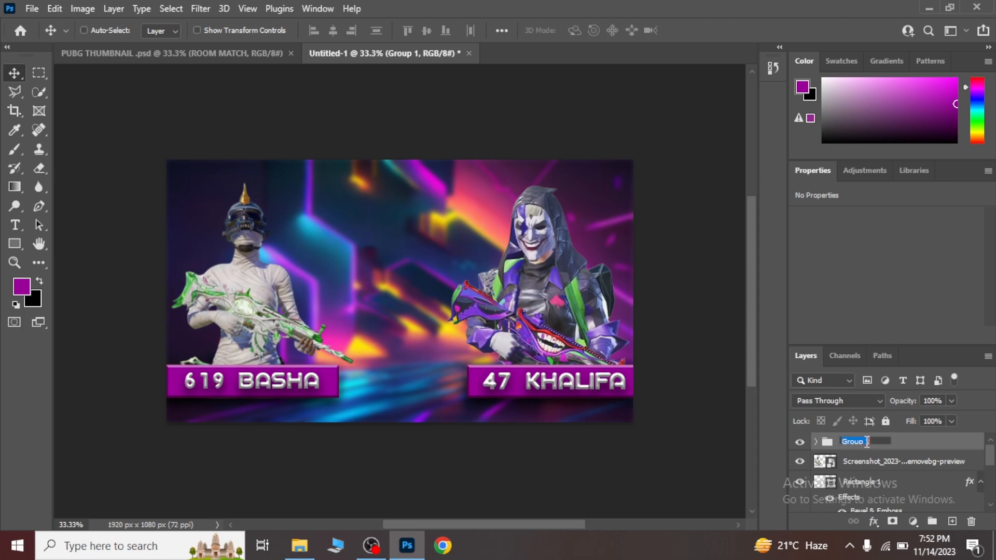
{"action": "key", "text": "BackSpace"}
{"action": "type", "text": "D TEXT"}
{"action": "key", "text": "Return"}
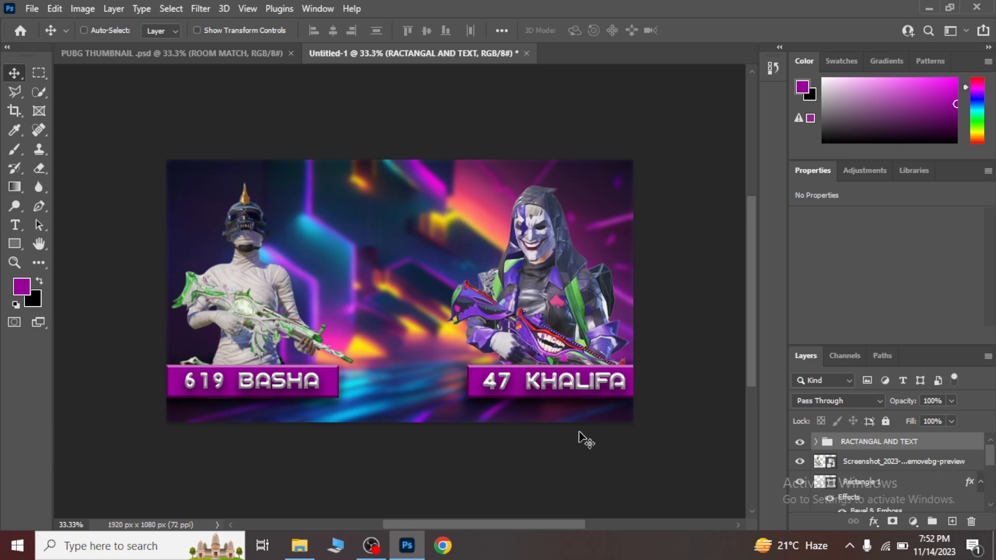
Place Screenshot_2023-11-14_023012-removebg-preview.png, enlarge it to about 502%, and move it over the canvas's right edge.
{"action": "left_click", "coordinate": [299, 545]}
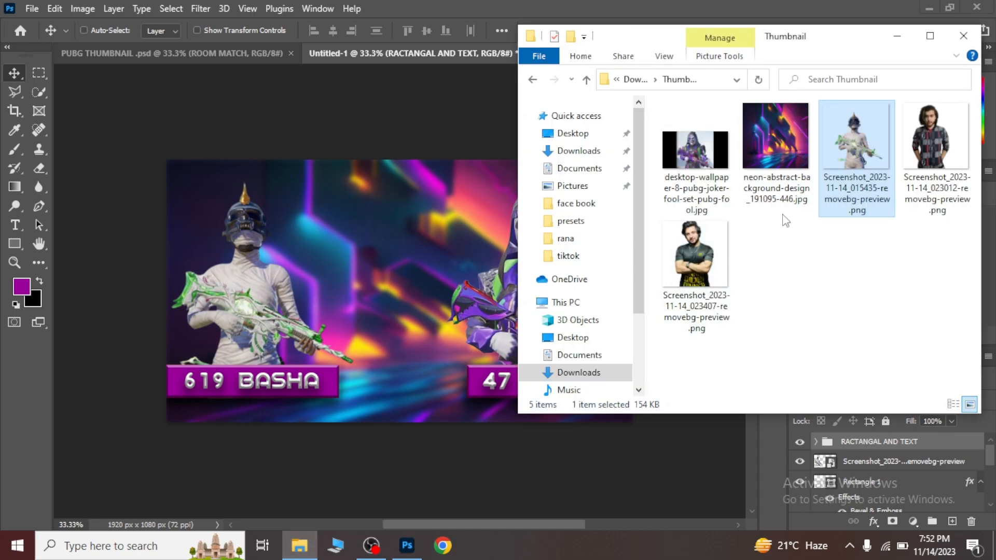
{"action": "left_click_drag", "start_coordinate": [934, 151], "coordinate": [413, 270]}
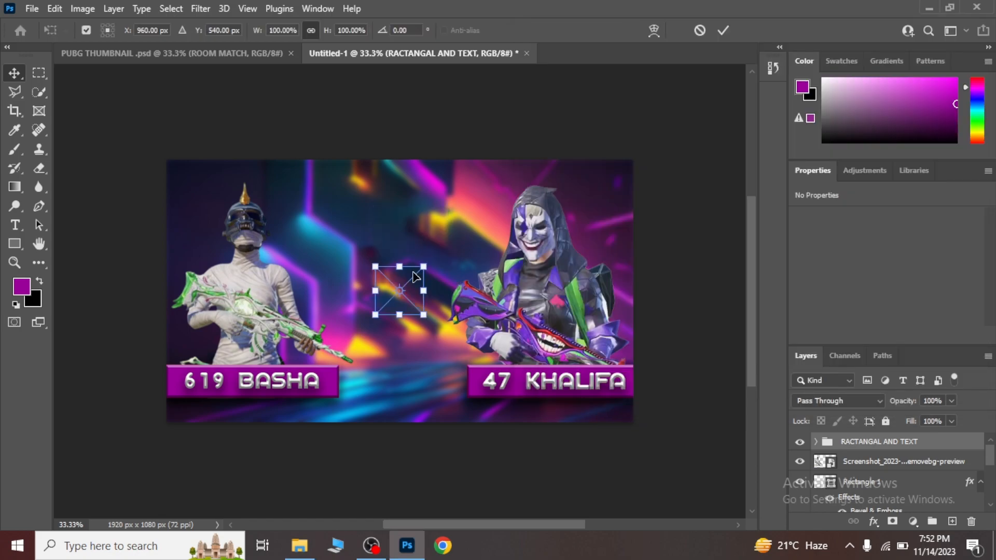
{"action": "left_click_drag", "start_coordinate": [425, 319], "coordinate": [546, 438]}
{"action": "left_click_drag", "start_coordinate": [449, 363], "coordinate": [443, 265]}
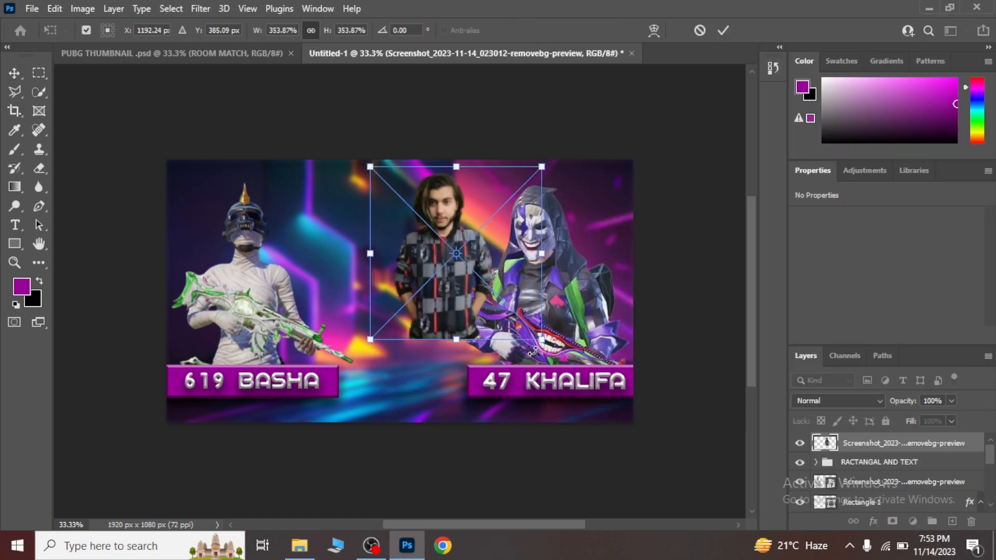
{"action": "left_click_drag", "start_coordinate": [540, 339], "coordinate": [634, 408]}
{"action": "key", "text": "Return"}
{"action": "left_click_drag", "start_coordinate": [460, 344], "coordinate": [589, 312]}
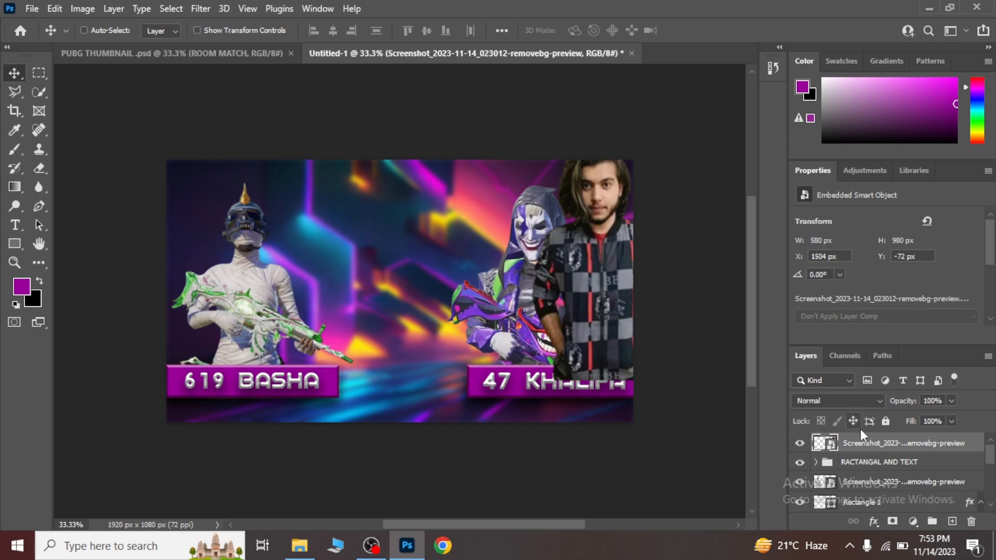
Move the placed photo layer directly above the neon background layer and scale it to about 469%, positioned at X 1525 px, Y 2 px.
{"action": "mouse_move", "coordinate": [861, 443]}
{"action": "left_mouse_down"}
{"action": "mouse_move", "coordinate": [884, 523]}
{"action": "mouse_move", "coordinate": [882, 508]}
{"action": "mouse_move", "coordinate": [873, 520]}
{"action": "mouse_move", "coordinate": [857, 430]}
{"action": "mouse_move", "coordinate": [862, 462]}
{"action": "left_mouse_up"}
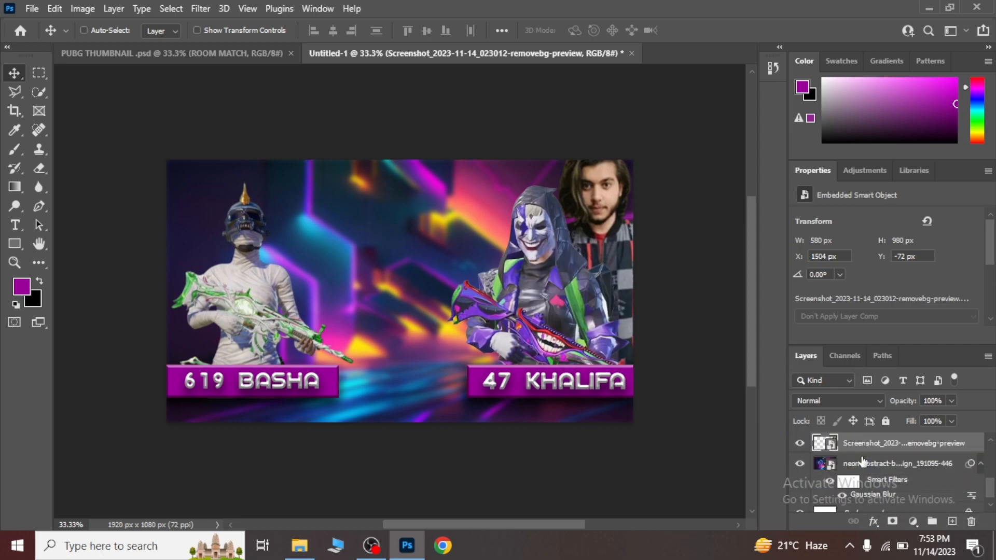
{"action": "key", "text": "ctrl+t"}
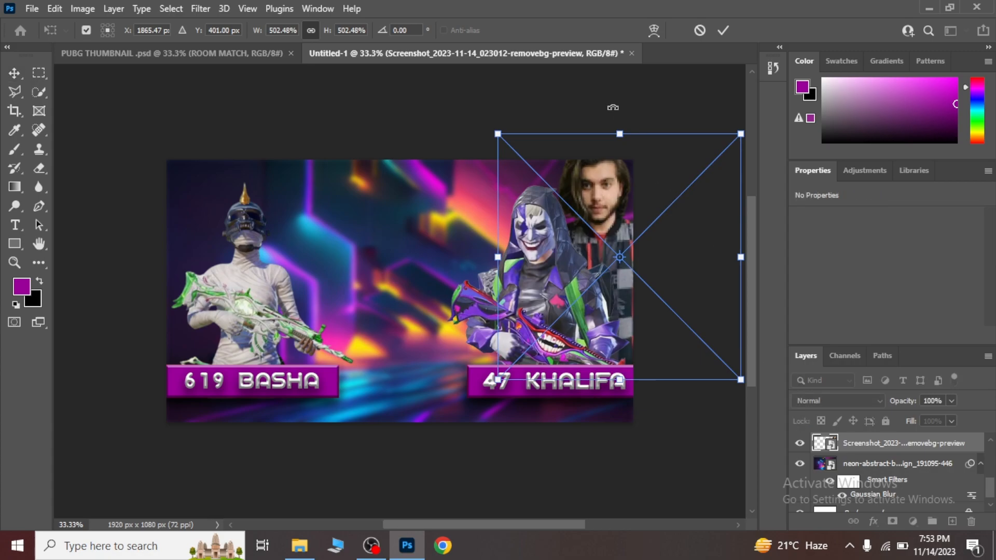
{"action": "left_click_drag", "start_coordinate": [621, 154], "coordinate": [622, 159]}
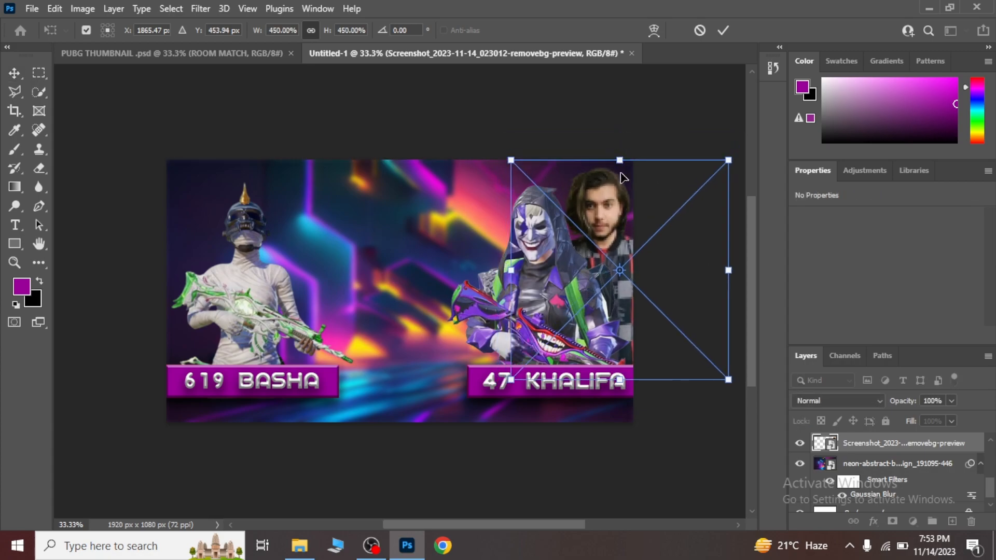
{"action": "left_click_drag", "start_coordinate": [620, 246], "coordinate": [618, 246]}
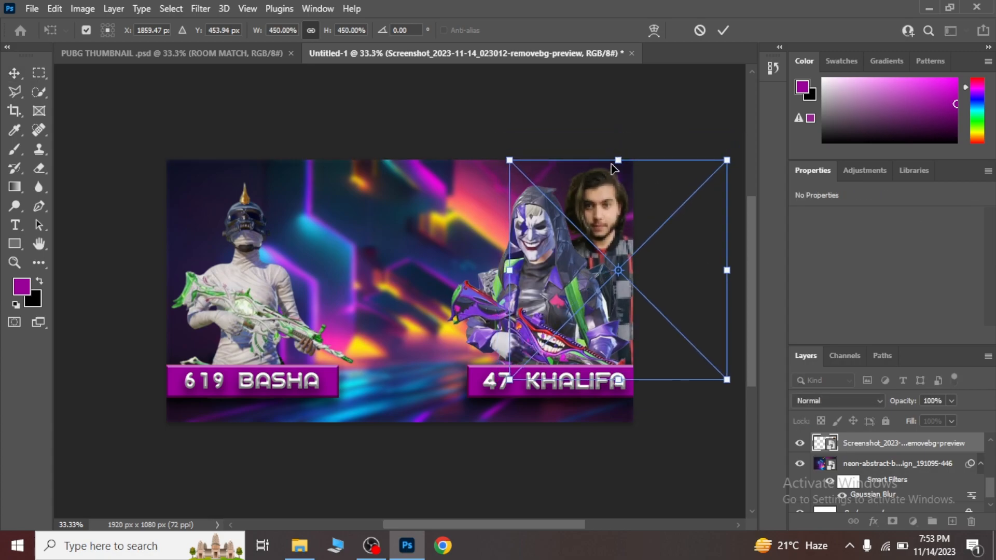
{"action": "left_click_drag", "start_coordinate": [617, 161], "coordinate": [621, 151]}
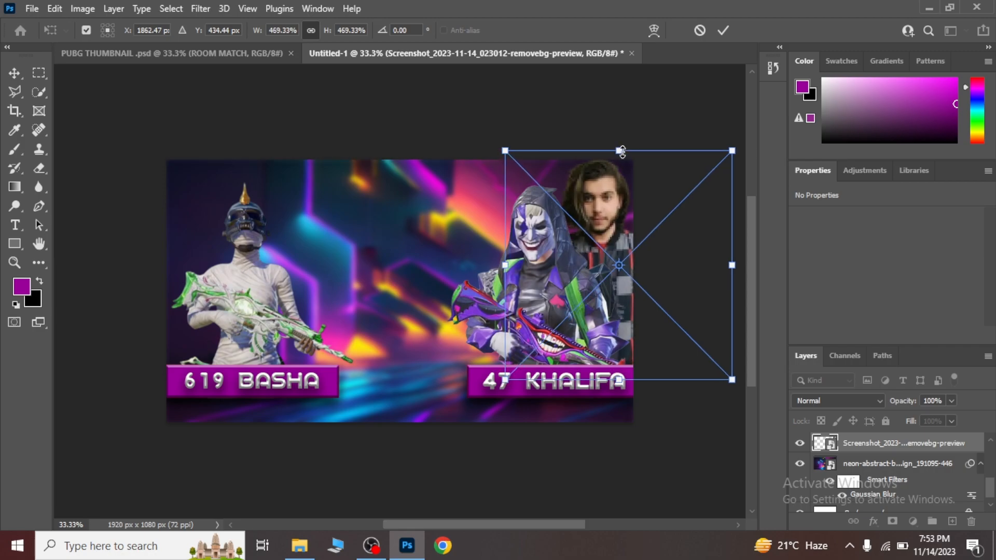
{"action": "key", "text": "Down"}
{"action": "key", "text": "Down"}
{"action": "key", "text": "Down"}
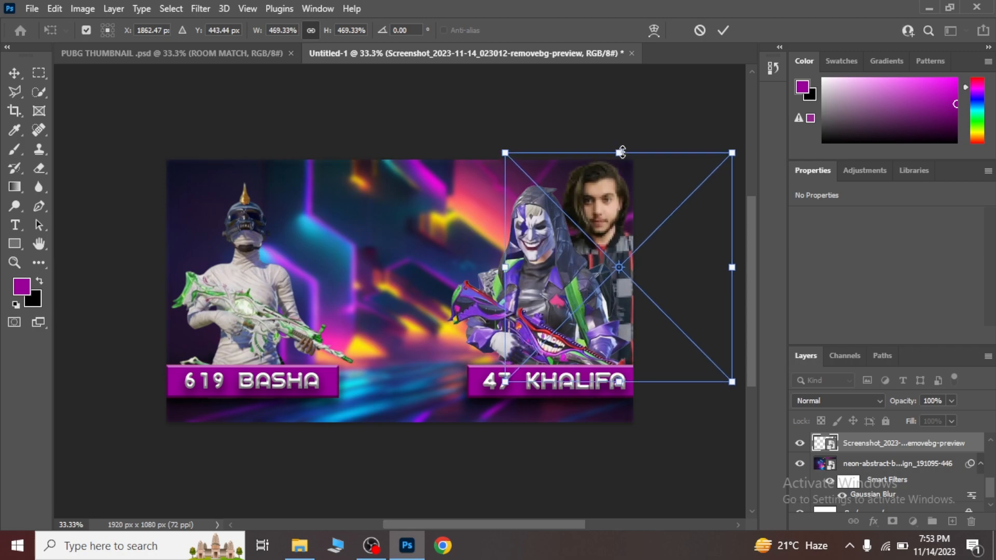
{"action": "key", "text": "Return"}
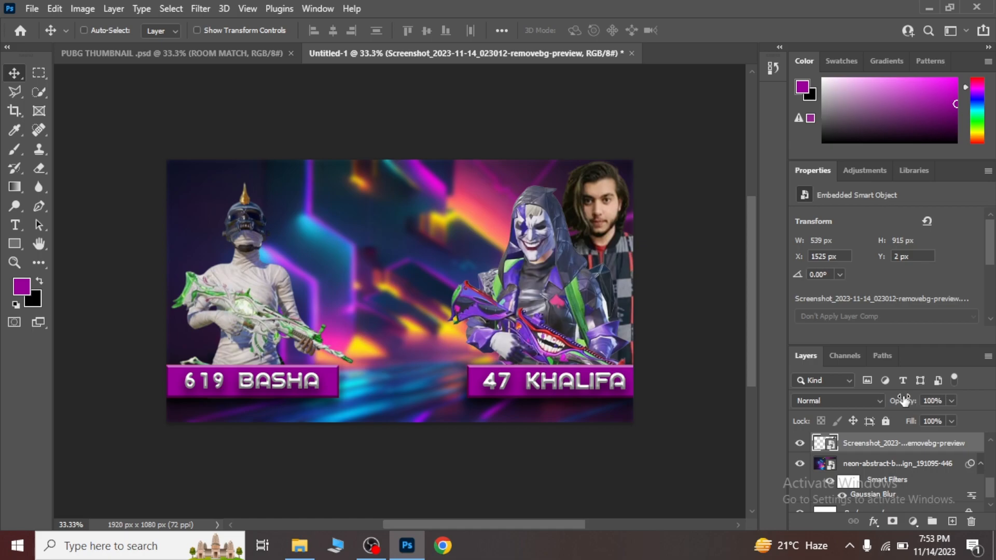
Lower the photo layer behind the joker character to 63% opacity and apply a Gaussian Blur of about 3.2 px.
{"action": "left_click_drag", "start_coordinate": [907, 404], "coordinate": [895, 403]}
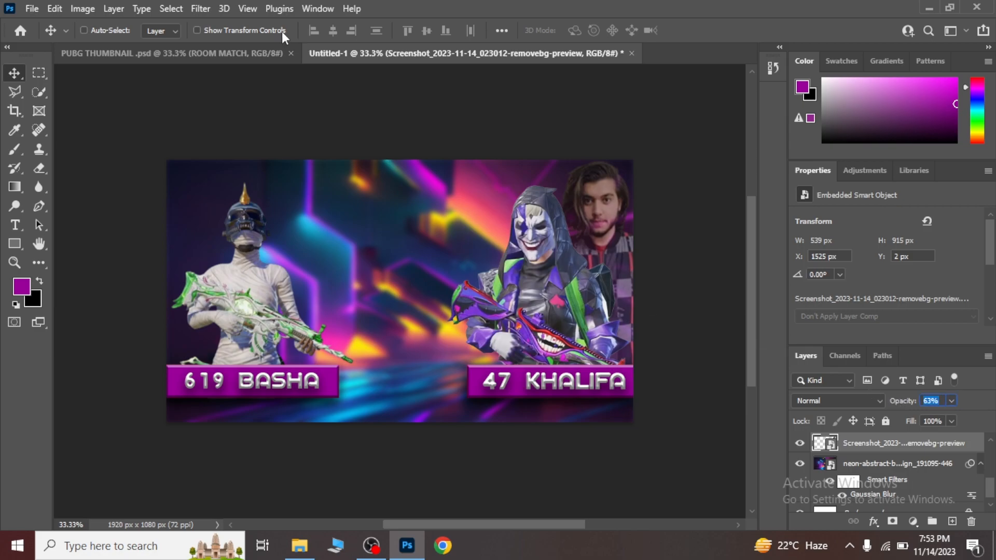
{"action": "left_click", "coordinate": [199, 9]}
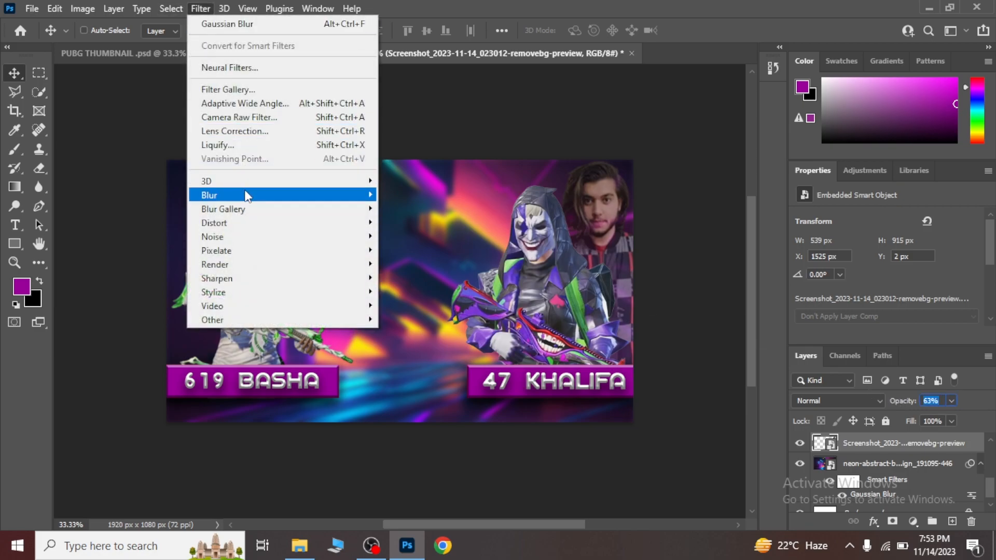
{"action": "mouse_move", "coordinate": [255, 196]}
{"action": "left_click", "coordinate": [416, 249]}
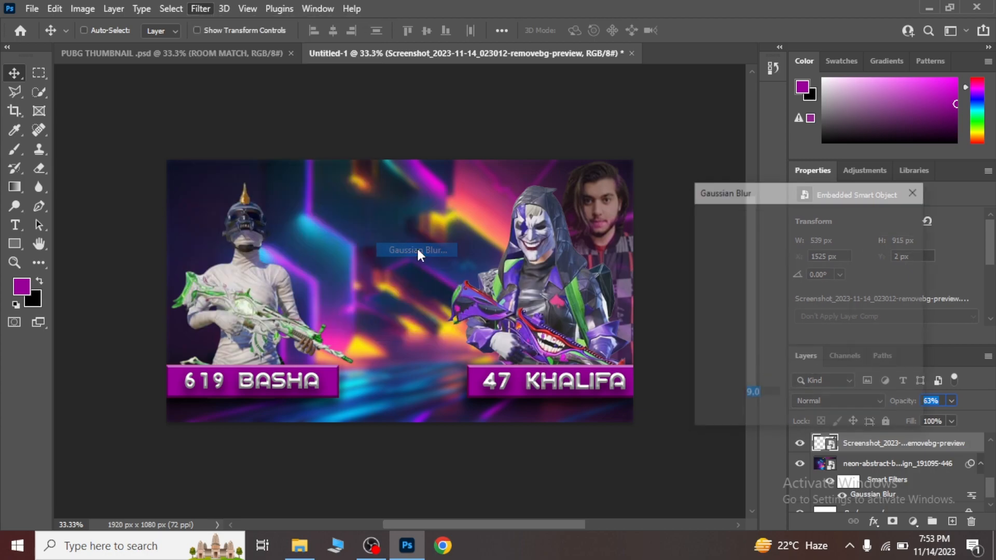
{"action": "left_click_drag", "start_coordinate": [742, 415], "coordinate": [741, 415]}
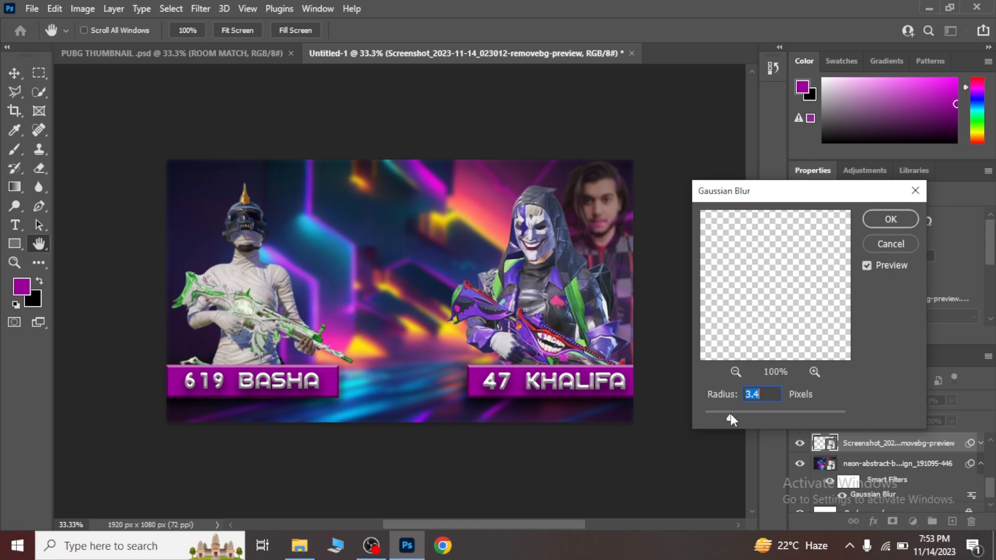
{"action": "left_click", "coordinate": [886, 220]}
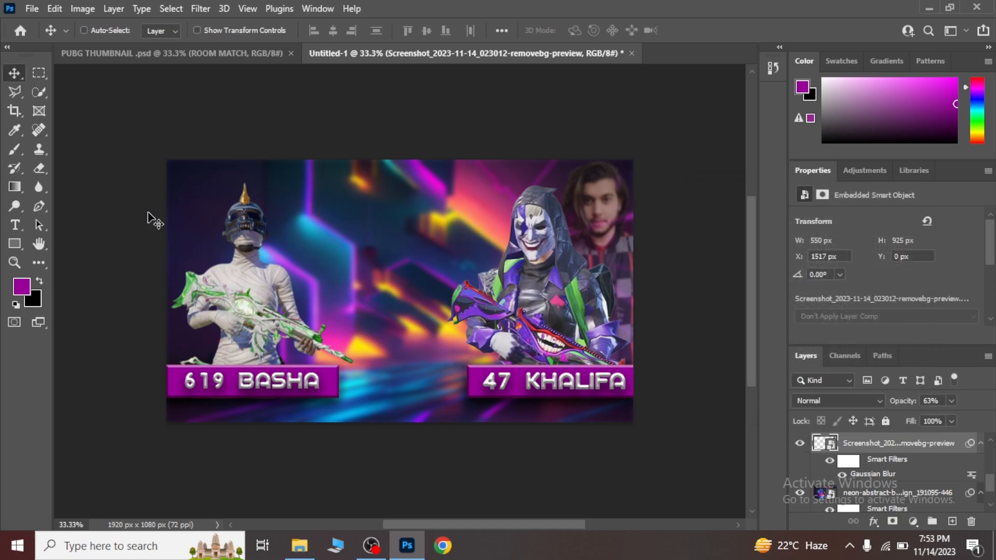
Place Screenshot_2023-11-14_023407-removebg-preview.png, scale it to about 233%, and position it behind the mummy character.
{"action": "left_click", "coordinate": [299, 545]}
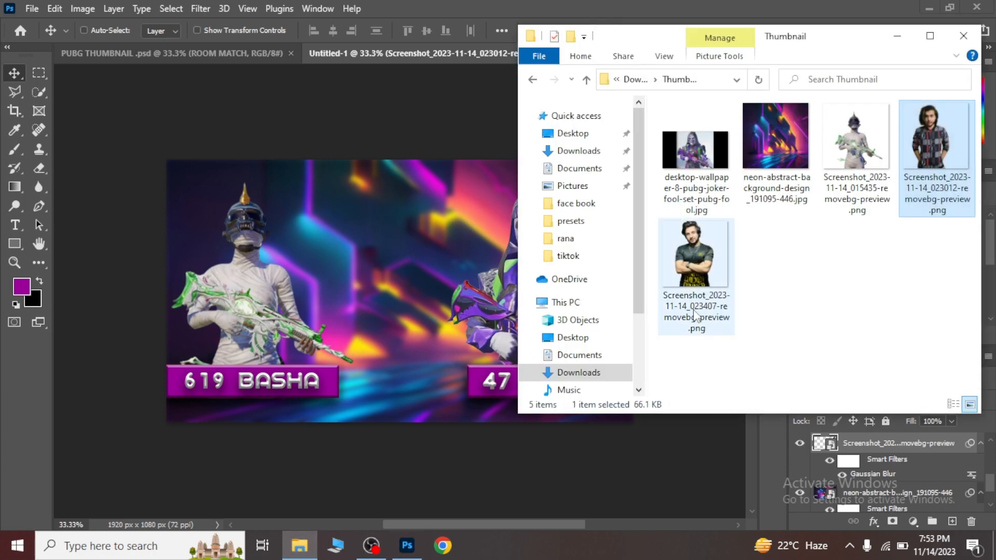
{"action": "left_click_drag", "start_coordinate": [695, 317], "coordinate": [219, 284]}
{"action": "left_click_drag", "start_coordinate": [416, 403], "coordinate": [431, 436]}
{"action": "left_click_drag", "start_coordinate": [399, 341], "coordinate": [199, 261]}
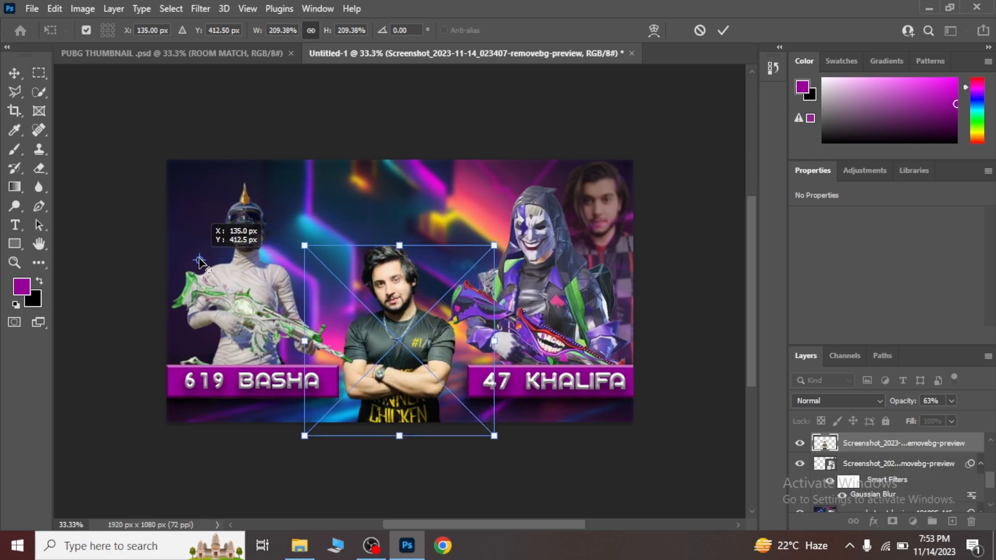
{"action": "left_click_drag", "start_coordinate": [363, 321], "coordinate": [268, 297]}
{"action": "left_click_drag", "start_coordinate": [210, 180], "coordinate": [212, 160]}
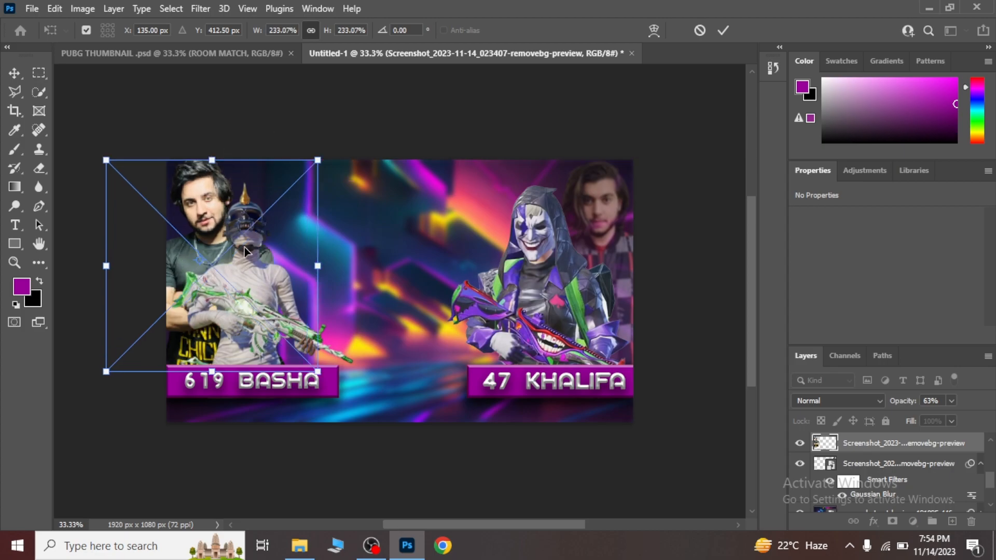
Nudge the photo cutout behind the mummy character to X -72 px, Y 12 px and commit the placement.
{"action": "key", "text": "Right"}
{"action": "key", "text": "Right"}
{"action": "key", "text": "Down"}
{"action": "key", "text": "Down"}
{"action": "key", "text": "Down"}
{"action": "key", "text": "Down"}
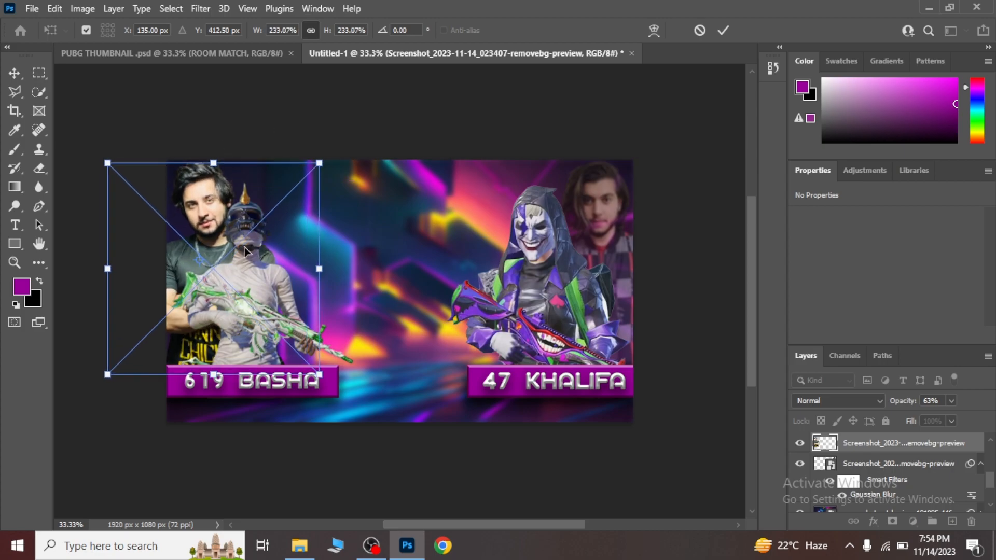
{"action": "key", "text": "Left"}
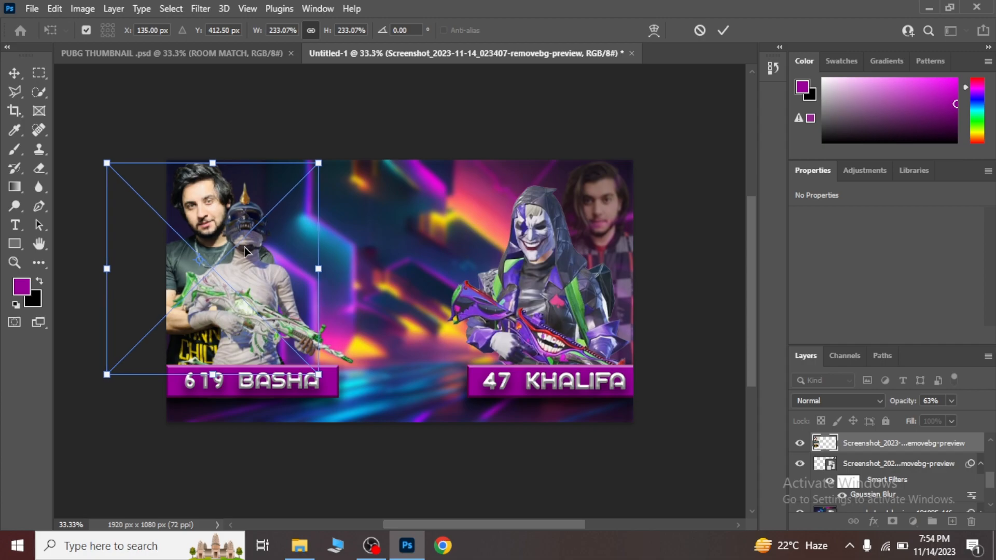
{"action": "key", "text": "Return"}
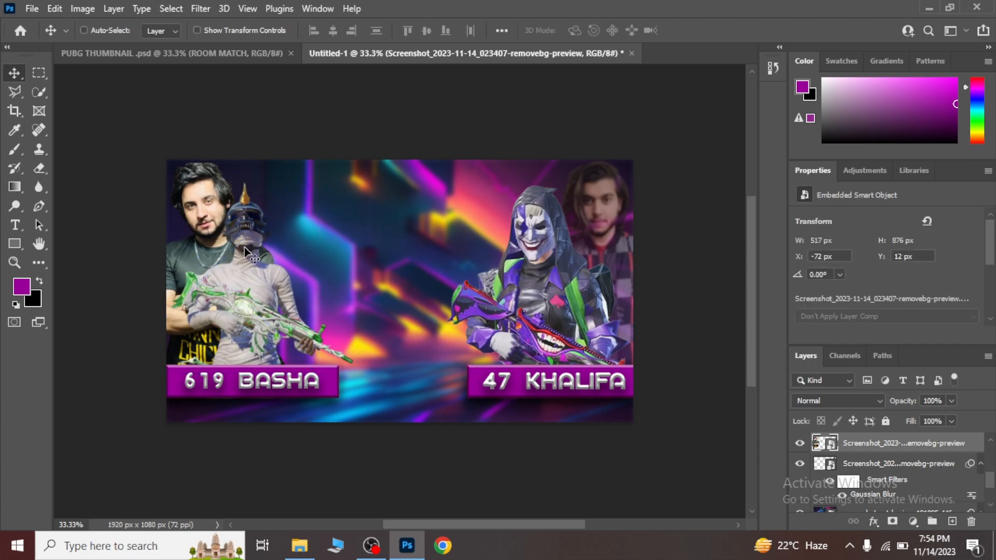
Lower the photo layer behind the mummy character to 61% opacity and apply a 3.2 px Gaussian Blur.
{"action": "mouse_move", "coordinate": [907, 406]}
{"action": "left_mouse_down"}
{"action": "mouse_move", "coordinate": [889, 404]}
{"action": "mouse_move", "coordinate": [902, 405]}
{"action": "left_mouse_up"}
{"action": "left_click", "coordinate": [205, 7]}
{"action": "left_click", "coordinate": [218, 17]}
{"action": "left_click", "coordinate": [222, 10]}
{"action": "left_click", "coordinate": [200, 11]}
{"action": "mouse_move", "coordinate": [262, 199]}
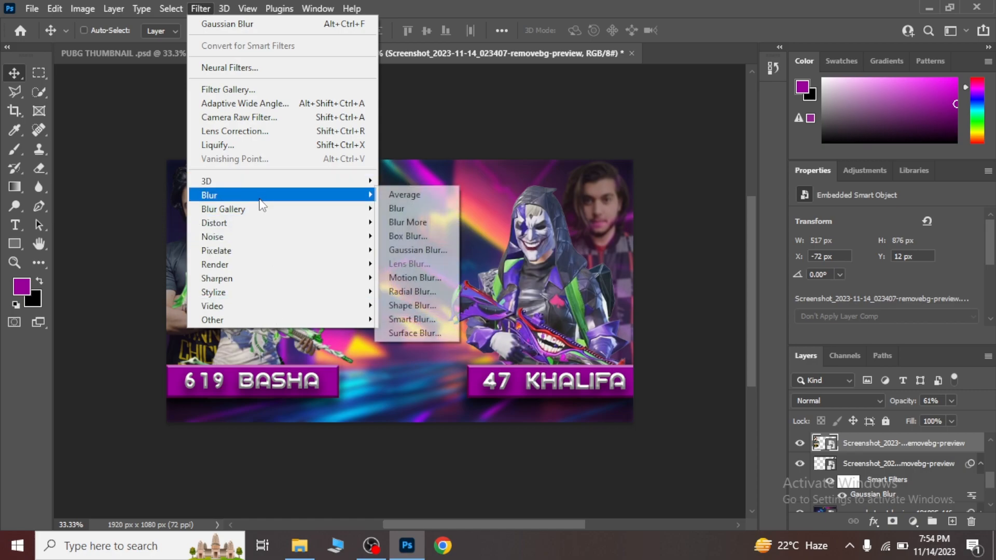
{"action": "left_click", "coordinate": [432, 251]}
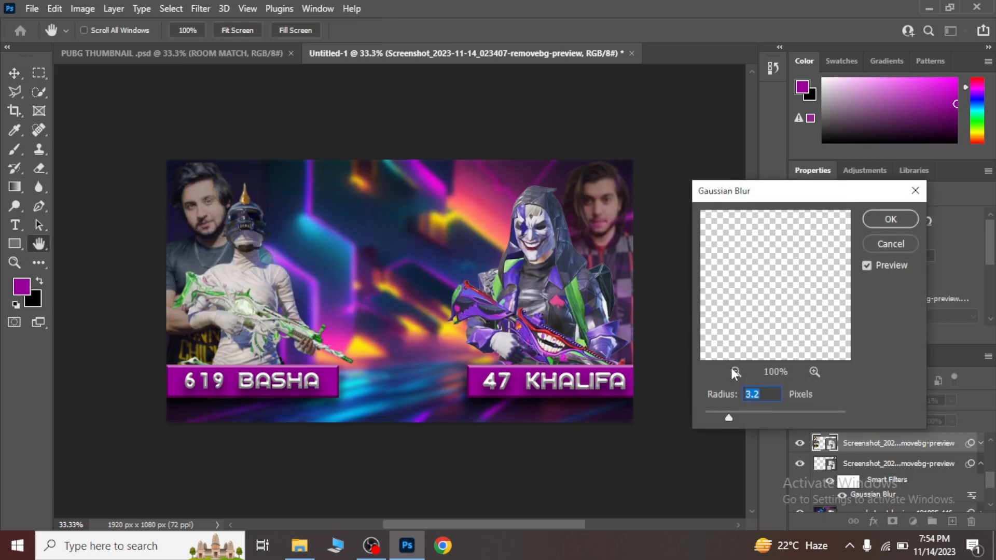
{"action": "left_click", "coordinate": [901, 222]}
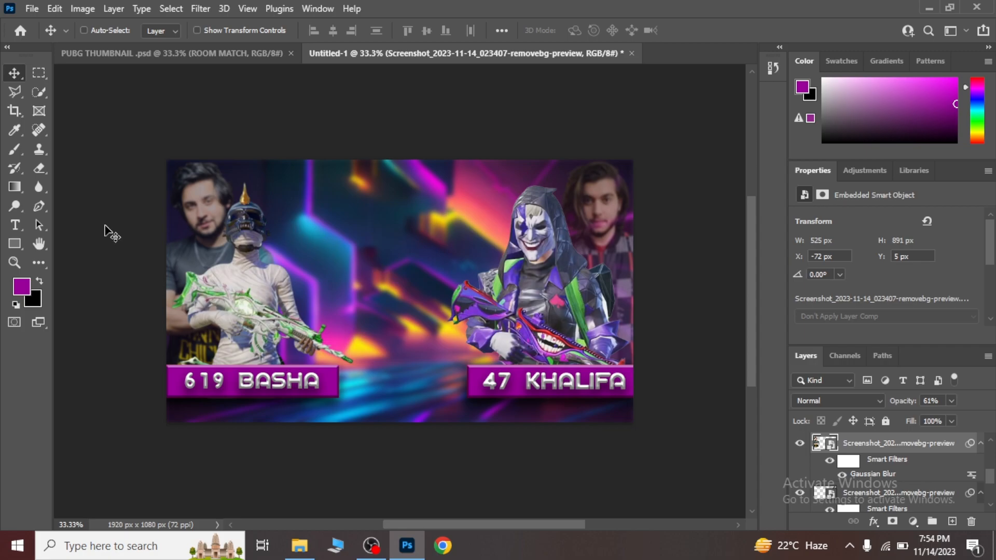
Add a letter "V" between the two characters in A GALEGA Regular, 30 pt, with the text colour ff0000.
{"action": "left_click", "coordinate": [17, 228]}
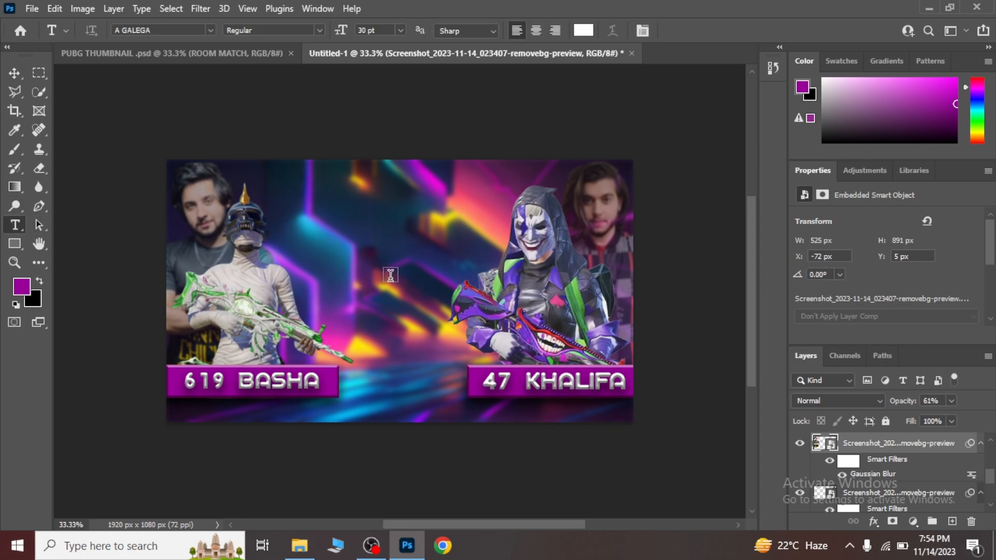
{"action": "left_click", "coordinate": [349, 259]}
{"action": "key", "text": "BackSpace"}
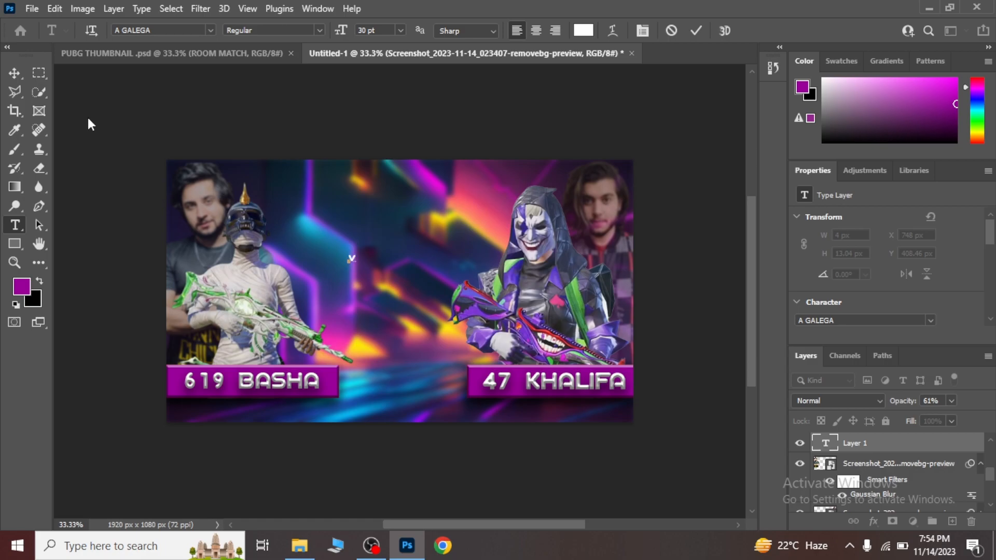
{"action": "left_click_drag", "start_coordinate": [356, 257], "coordinate": [332, 254]}
{"action": "left_click", "coordinate": [584, 31]}
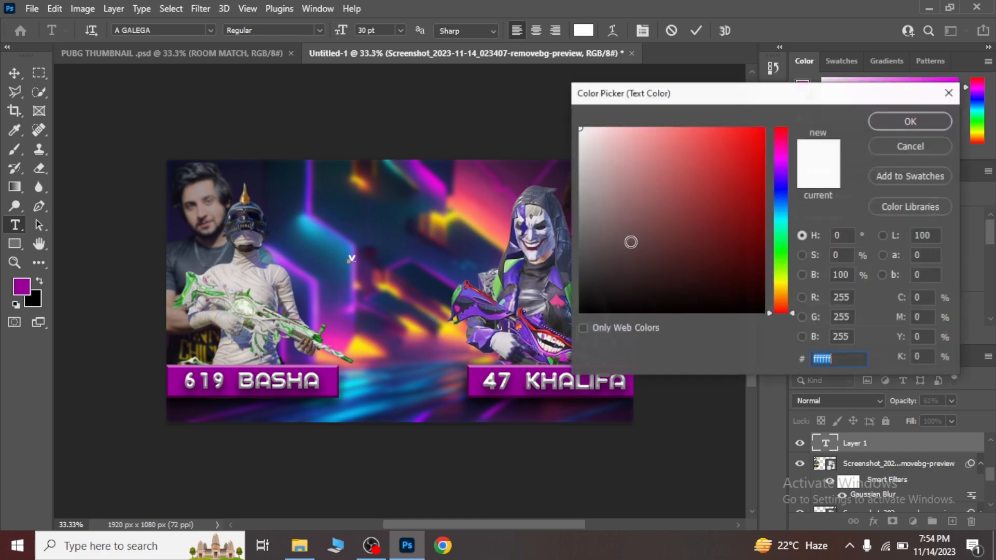
{"action": "type", "text": "ff0000"}
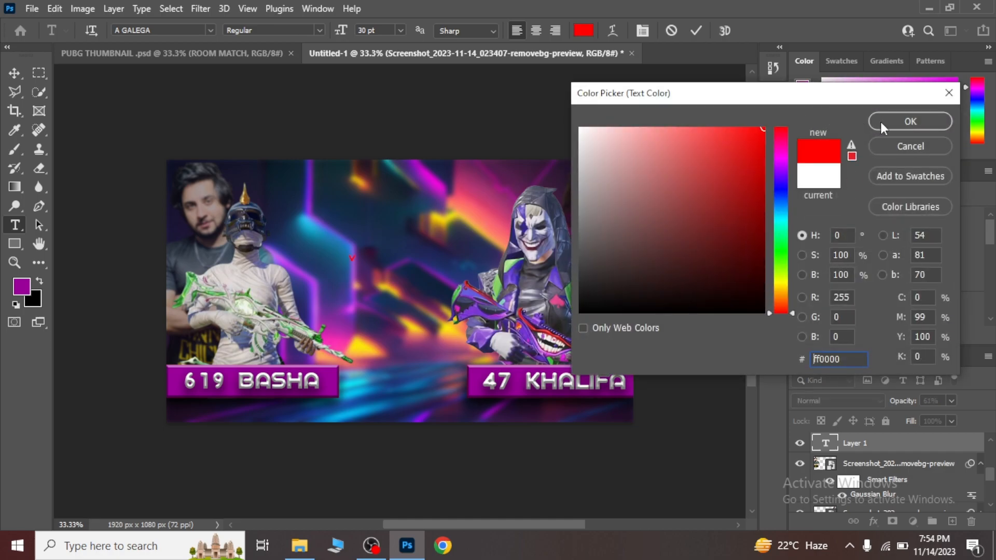
{"action": "left_click", "coordinate": [880, 120]}
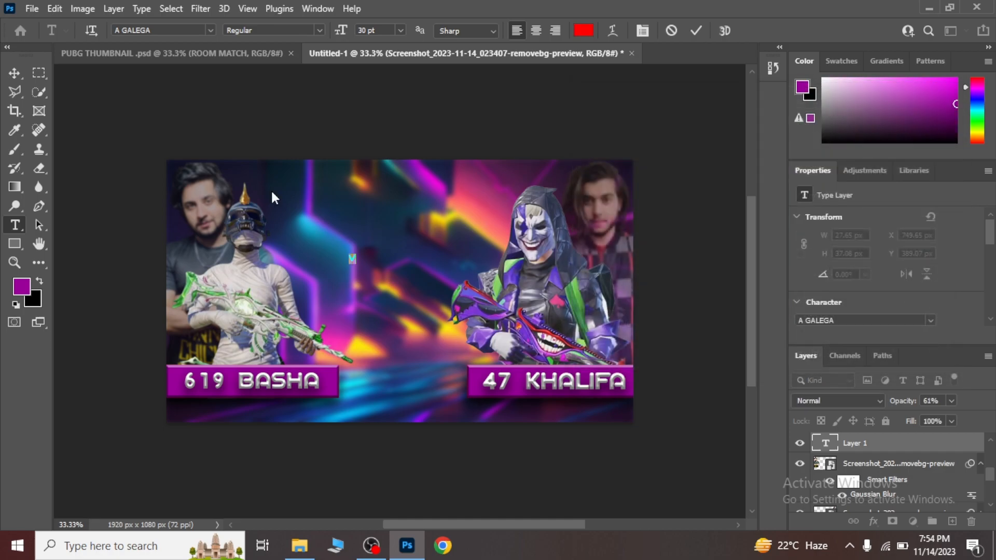
Scale the red "V" text proportionally to about 567%.
{"action": "left_click", "coordinate": [14, 73]}
{"action": "key", "text": "ctrl+t"}
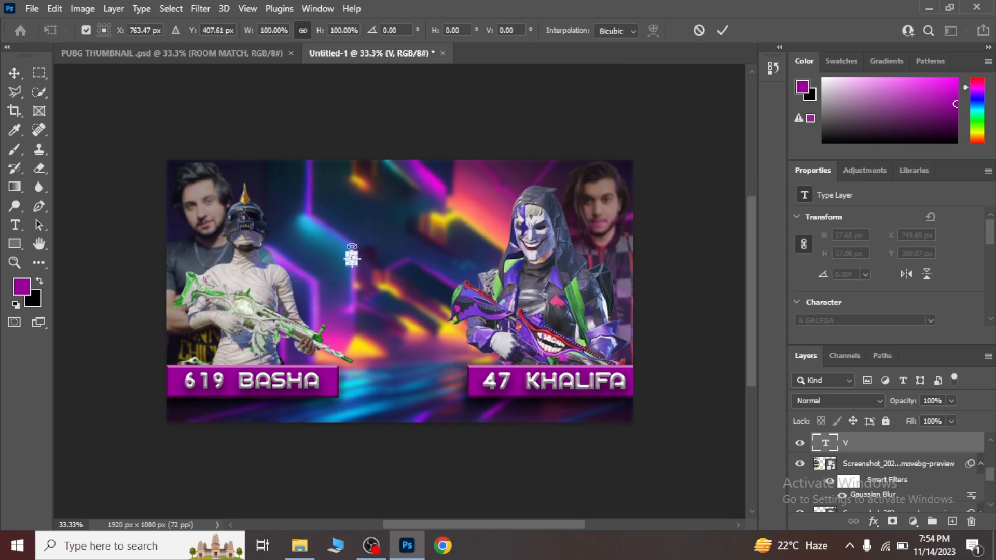
{"action": "left_click_drag", "start_coordinate": [362, 252], "coordinate": [397, 218]}
{"action": "key", "text": "Down"}
{"action": "key", "text": "Down"}
{"action": "key", "text": "Down"}
{"action": "key", "text": "Down"}
{"action": "key", "text": "Down"}
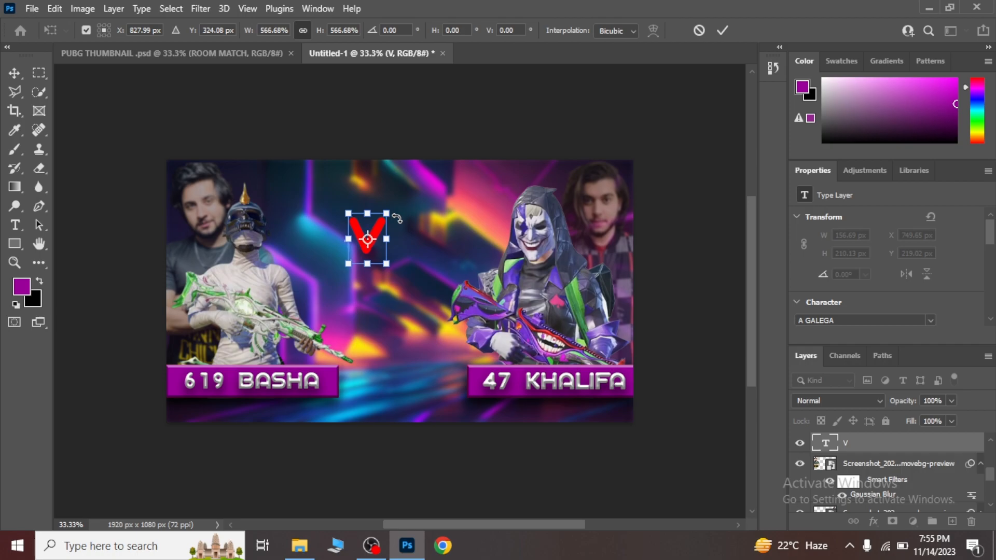
Nudge the enlarged "V" to about X 690 px, Y 309 px and commit the transform.
{"action": "key", "text": "Left"}
{"action": "key", "text": "Left"}
{"action": "key", "text": "Left"}
{"action": "key", "text": "Left"}
{"action": "key", "text": "Left"}
{"action": "key", "text": "Left"}
{"action": "key", "text": "Left"}
{"action": "key", "text": "Left"}
{"action": "key", "text": "Left"}
{"action": "key", "text": "Left"}
{"action": "key", "text": "Left"}
{"action": "key", "text": "Left"}
{"action": "key", "text": "Left"}
{"action": "key", "text": "Left"}
{"action": "key", "text": "Left"}
{"action": "key", "text": "Left"}
{"action": "key", "text": "Left"}
{"action": "key", "text": "Left"}
{"action": "key", "text": "Left"}
{"action": "key", "text": "Down"}
{"action": "key", "text": "Down"}
{"action": "key", "text": "Down"}
{"action": "key", "text": "Down"}
{"action": "key", "text": "Down"}
{"action": "key", "text": "Down"}
{"action": "key", "text": "Down"}
{"action": "key", "text": "Down"}
{"action": "key", "text": "Down"}
{"action": "key", "text": "Down"}
{"action": "key", "text": "Down"}
{"action": "key", "text": "Down"}
{"action": "key", "text": "Down"}
{"action": "key", "text": "Down"}
{"action": "key", "text": "Down"}
{"action": "key", "text": "Down"}
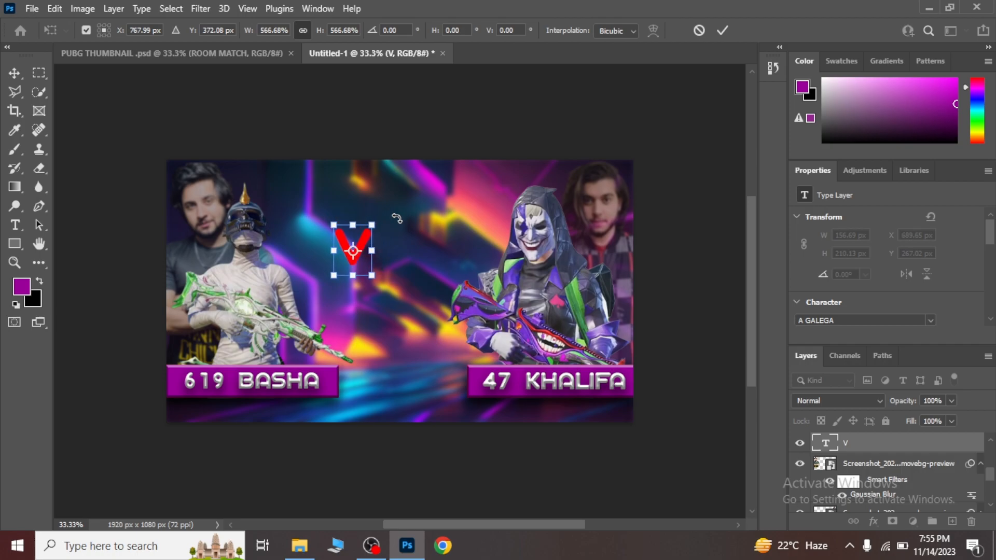
{"action": "key", "text": "Left"}
{"action": "key", "text": "Down"}
{"action": "key", "text": "Down"}
{"action": "key", "text": "Down"}
{"action": "key", "text": "Down"}
{"action": "key", "text": "Down"}
{"action": "key", "text": "Down"}
{"action": "key", "text": "Down"}
{"action": "key", "text": "Down"}
{"action": "key", "text": "Down"}
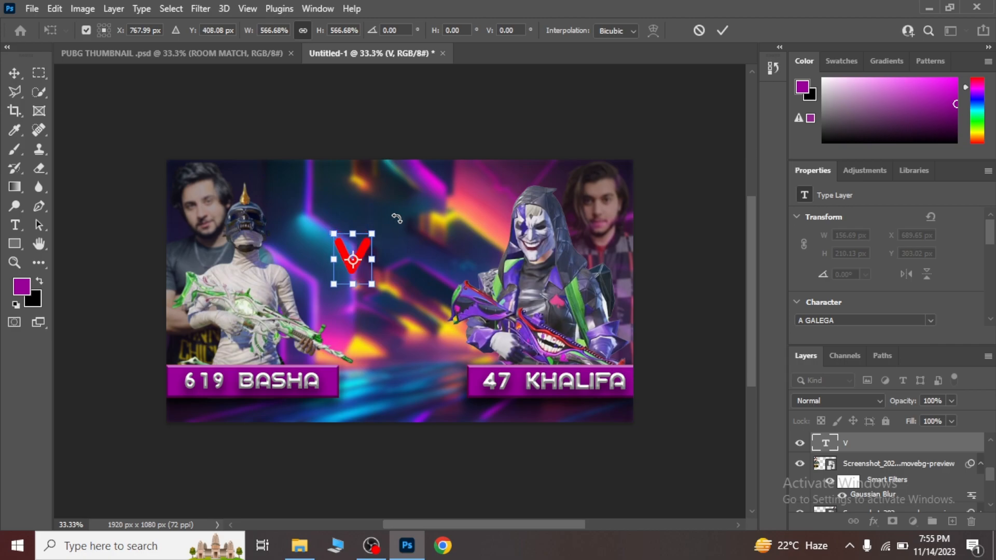
{"action": "key", "text": "Return"}
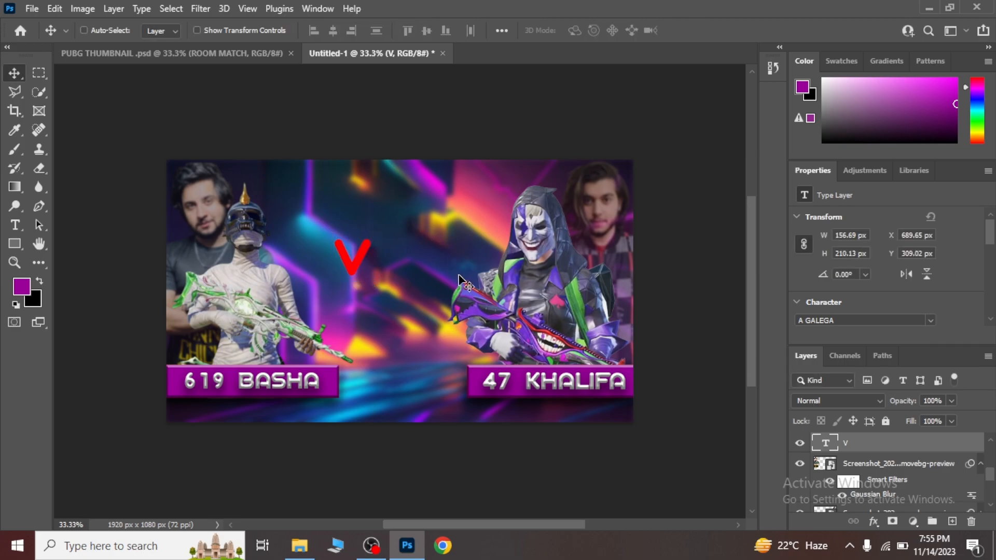
Apply Drop Shadow, Outer Glow, Stroke and Bevel & Emboss layer styles with their default settings to the red "V" text.
{"action": "left_click", "coordinate": [873, 520]}
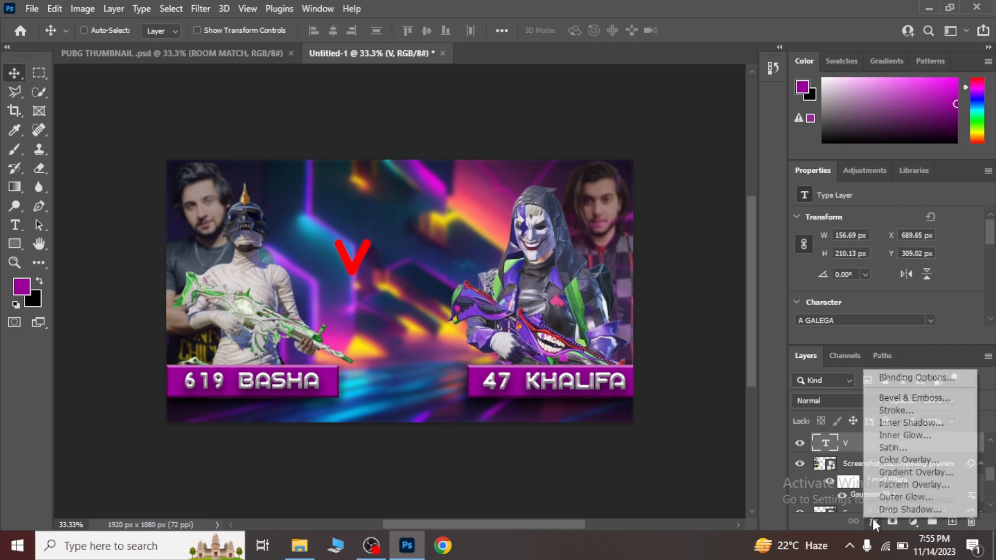
{"action": "left_click", "coordinate": [894, 378]}
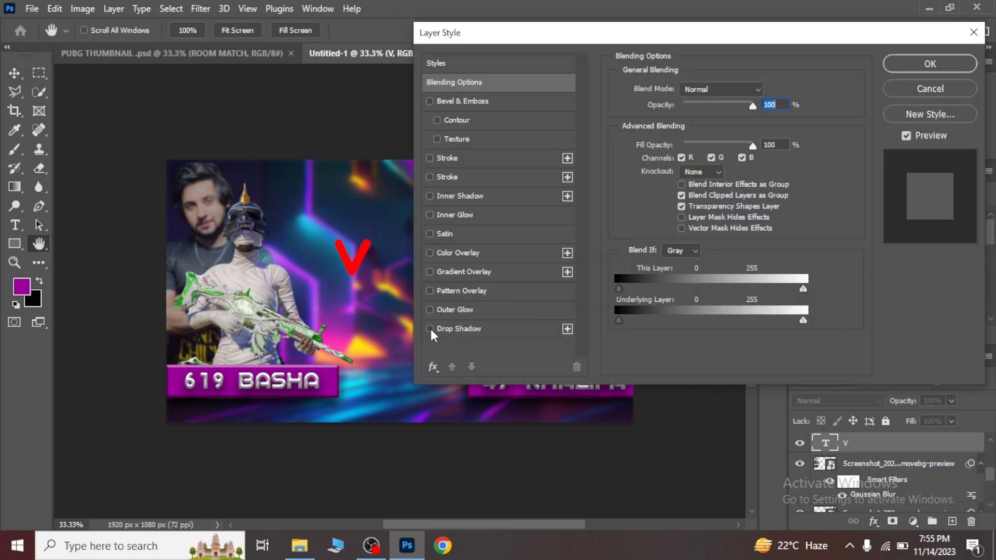
{"action": "left_click", "coordinate": [430, 329]}
{"action": "left_click", "coordinate": [430, 310]}
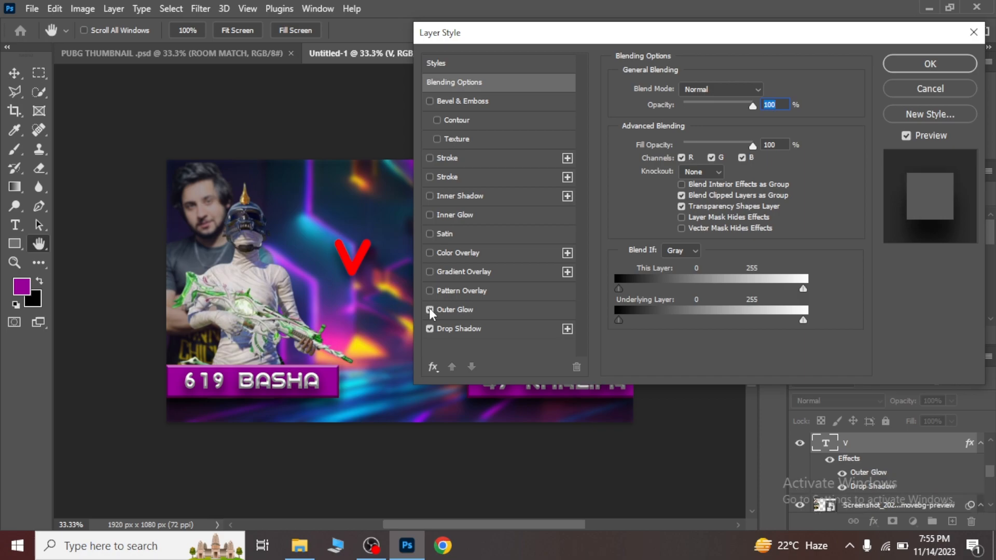
{"action": "left_click", "coordinate": [430, 158]}
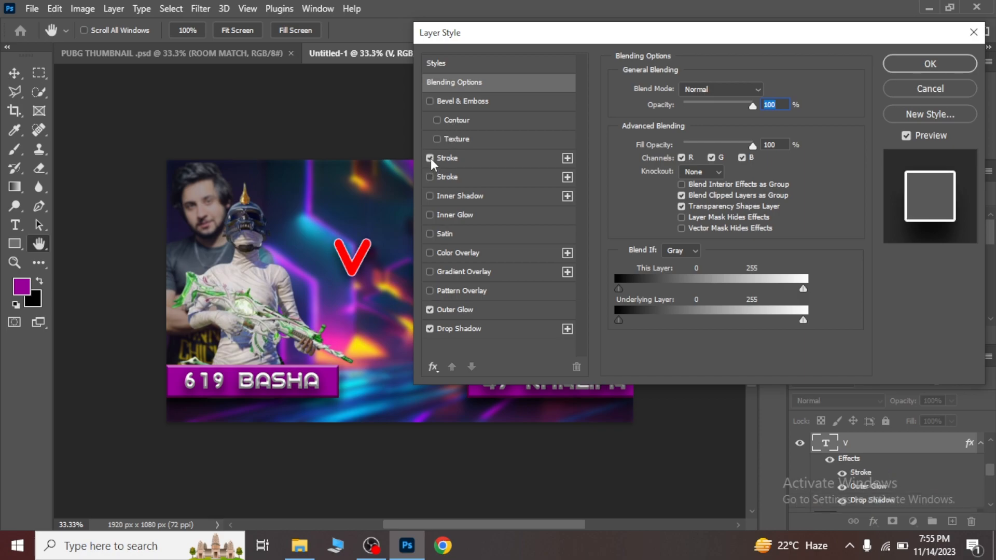
{"action": "left_click", "coordinate": [430, 101]}
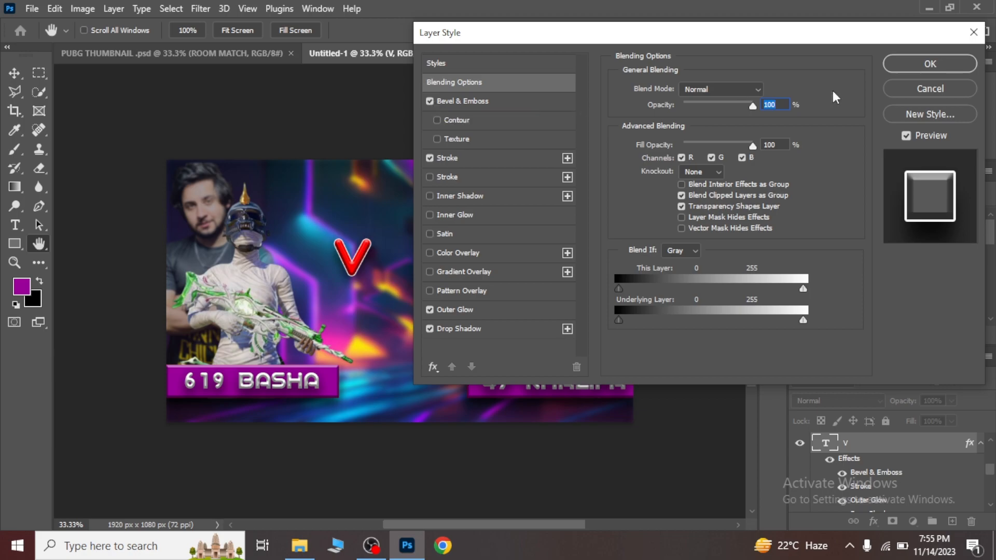
{"action": "left_click", "coordinate": [926, 66]}
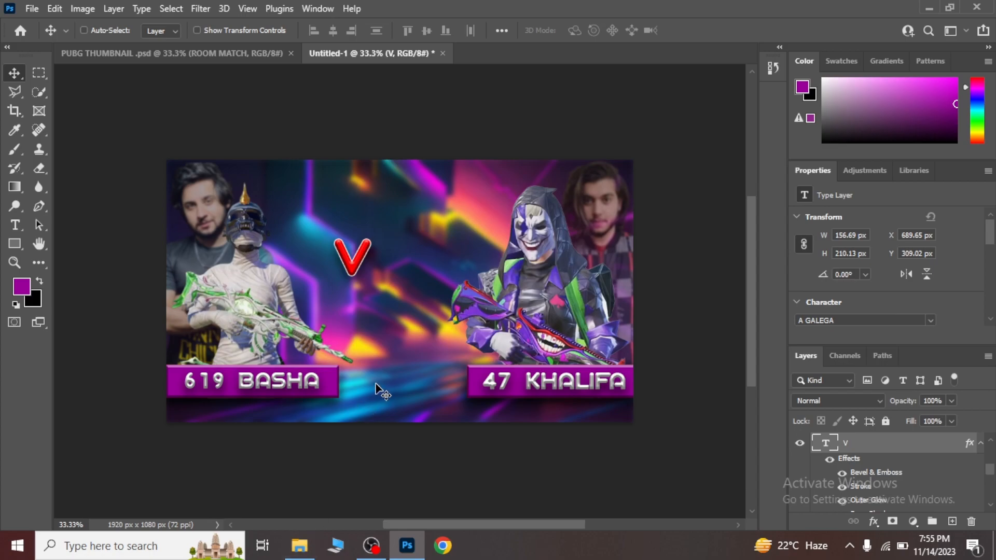
Place the lens 2.png flare image from the Downloads folder over the full canvas and set its blend mode to Screen.
{"action": "left_click", "coordinate": [299, 547]}
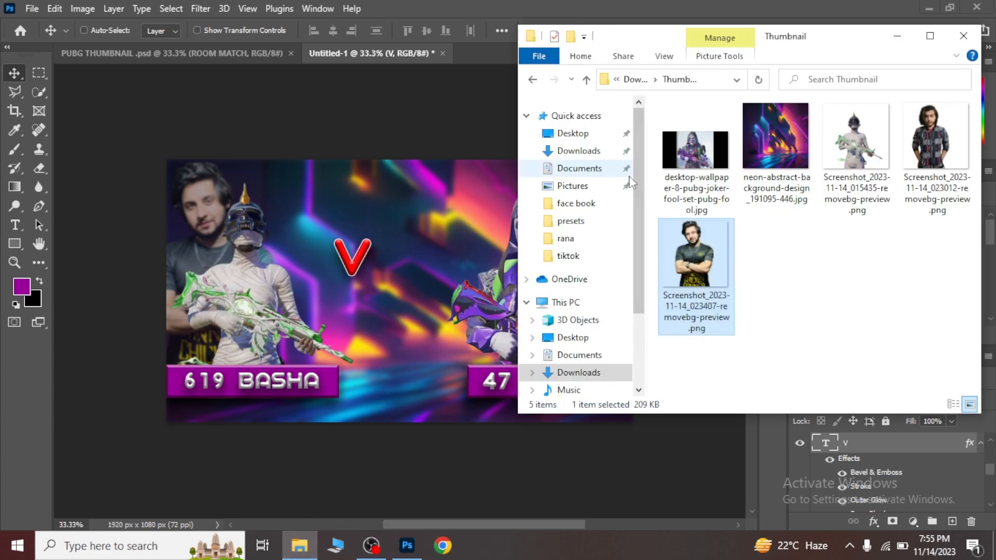
{"action": "left_click", "coordinate": [586, 151]}
{"action": "left_click_drag", "start_coordinate": [974, 127], "coordinate": [984, 158]}
{"action": "left_click_drag", "start_coordinate": [717, 219], "coordinate": [387, 263]}
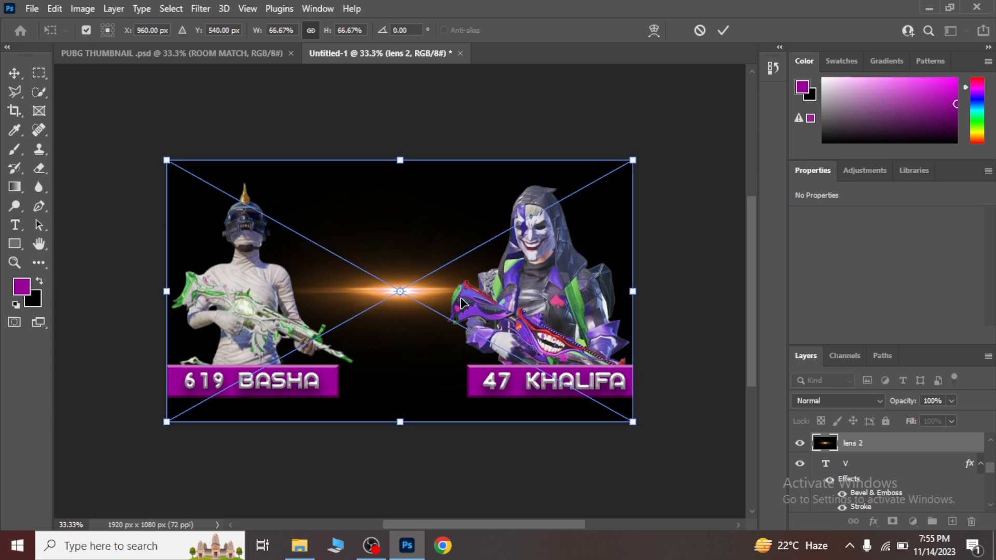
{"action": "key", "text": "Return"}
{"action": "left_click", "coordinate": [841, 401]}
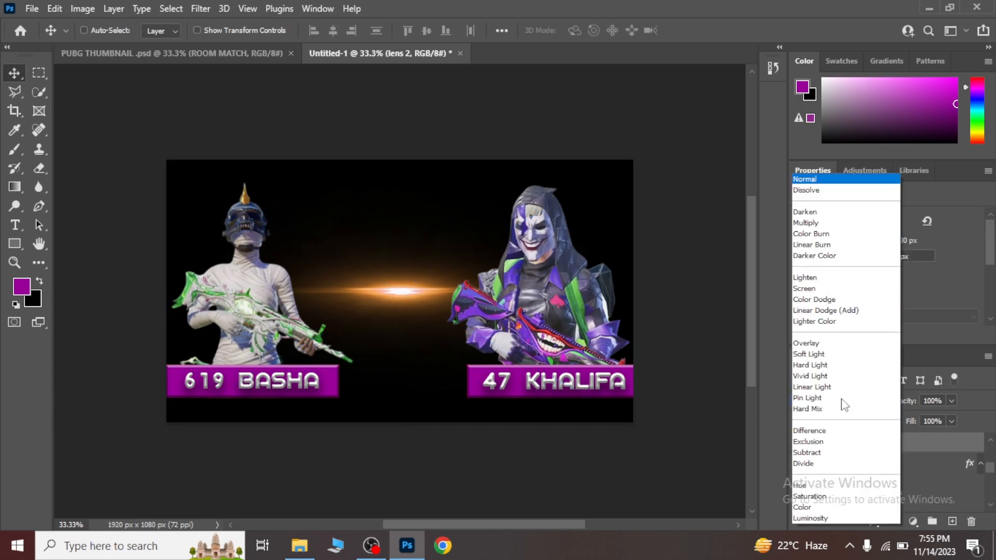
{"action": "left_click", "coordinate": [813, 289]}
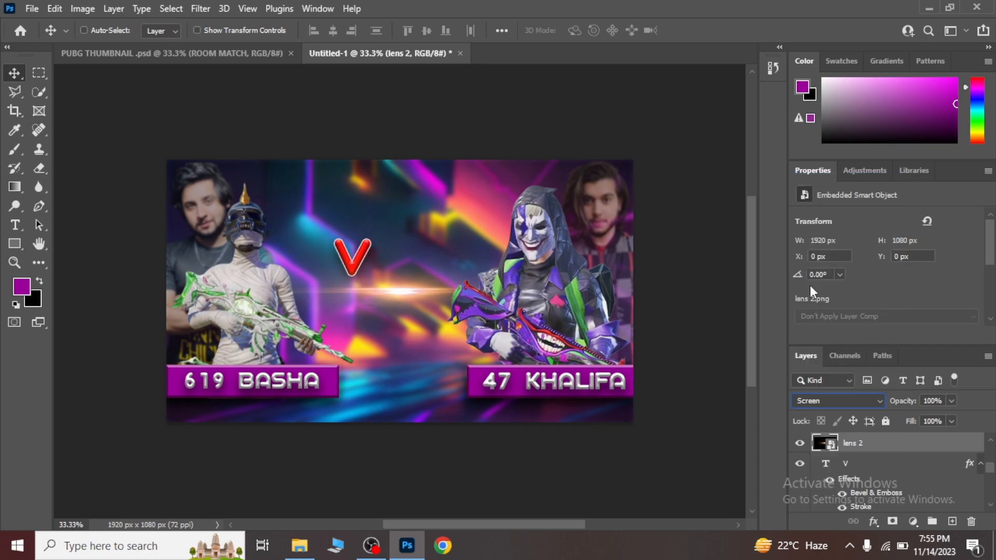
Rotate the lens flare to about -52.7° and centre it at about X 918 px, Y 481 px as a diagonal beside the "V".
{"action": "key", "text": "ctrl+t"}
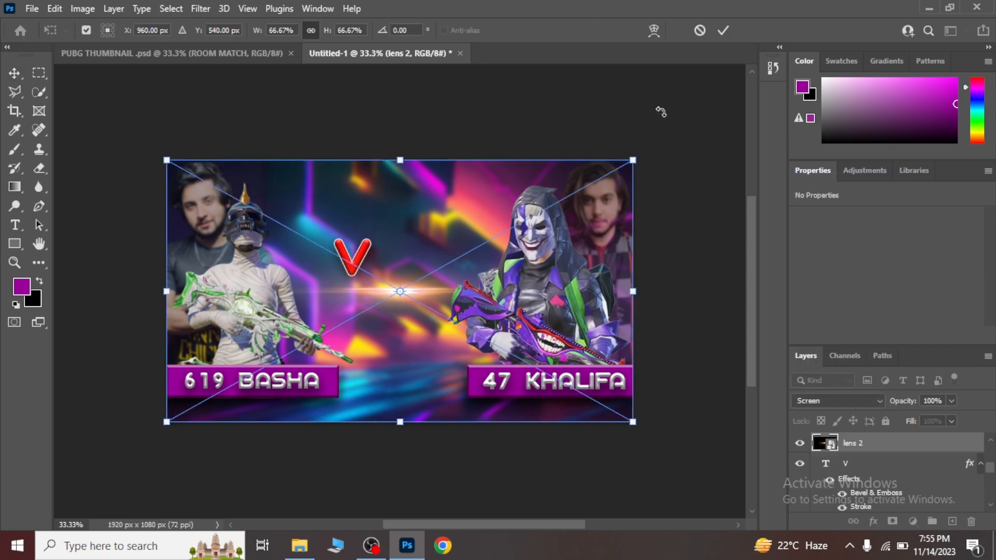
{"action": "left_click_drag", "start_coordinate": [656, 141], "coordinate": [462, 127]}
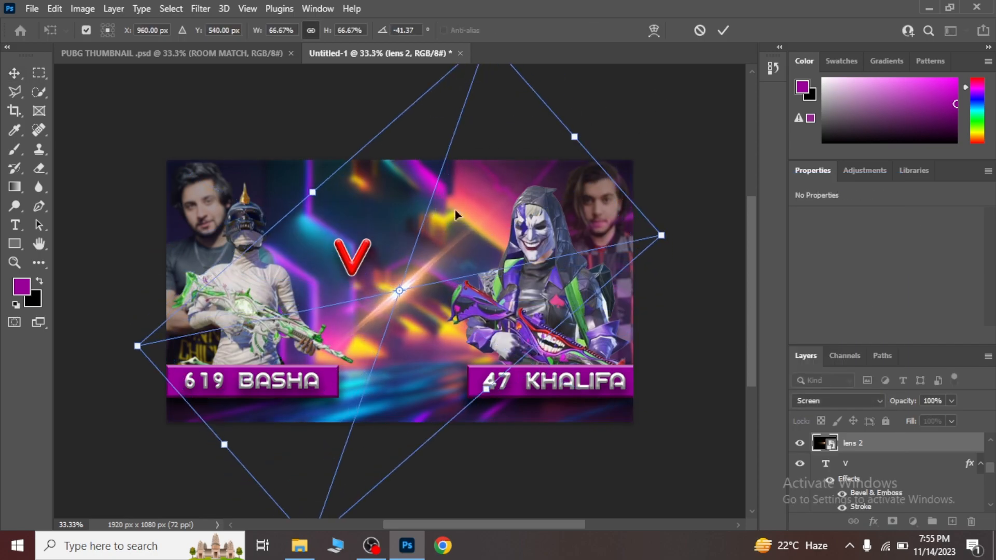
{"action": "left_click_drag", "start_coordinate": [403, 291], "coordinate": [381, 280]}
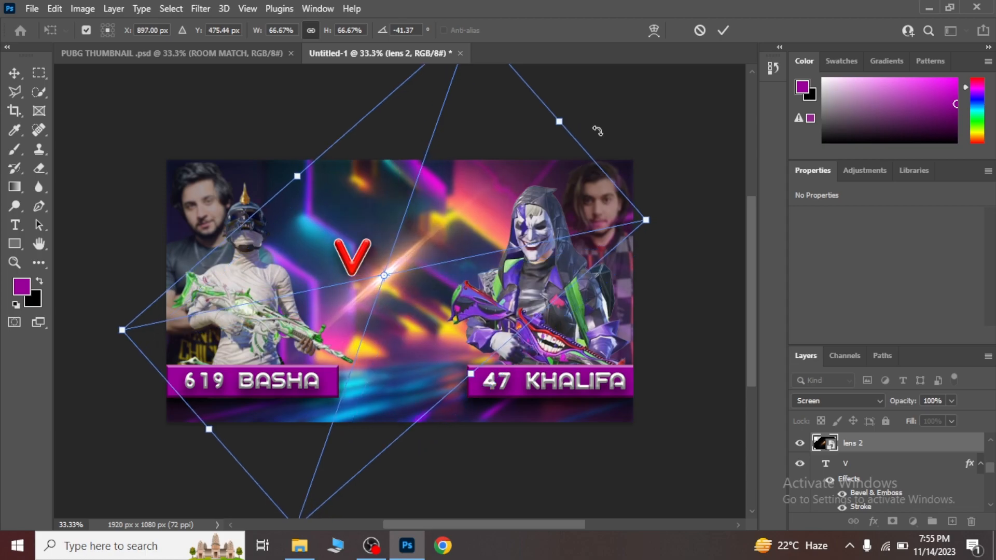
{"action": "left_click_drag", "start_coordinate": [592, 121], "coordinate": [546, 118]}
{"action": "key", "text": "Right"}
{"action": "key", "text": "Right"}
{"action": "key", "text": "Right"}
{"action": "key", "text": "Right"}
{"action": "key", "text": "Right"}
{"action": "key", "text": "Right"}
{"action": "key", "text": "Right"}
{"action": "key", "text": "Down"}
{"action": "key", "text": "Down"}
{"action": "left_click_drag", "start_coordinate": [576, 114], "coordinate": [596, 94]}
{"action": "key", "text": "Return"}
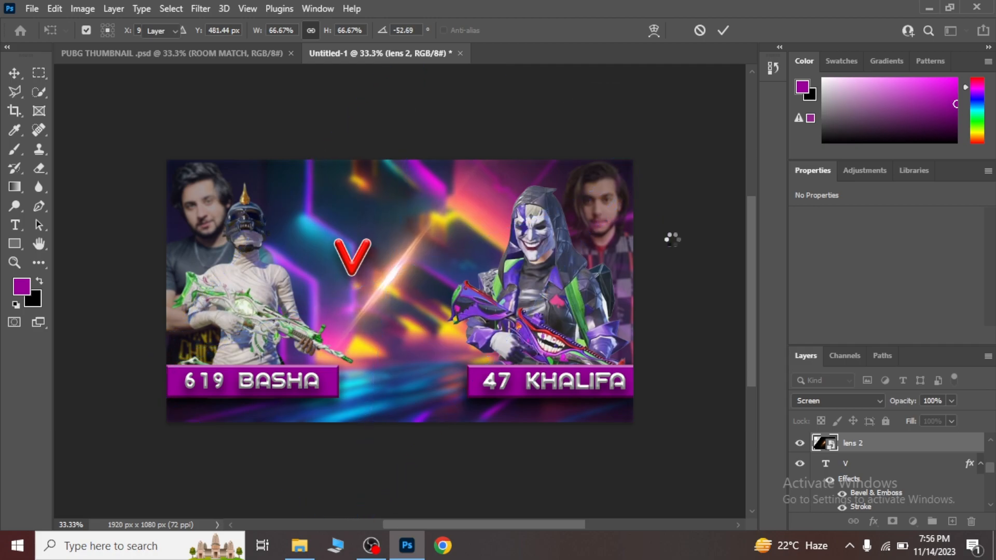
Nudge the "V" text down and slightly right to about X 696 px, Y 336 px.
{"action": "left_click", "coordinate": [865, 462]}
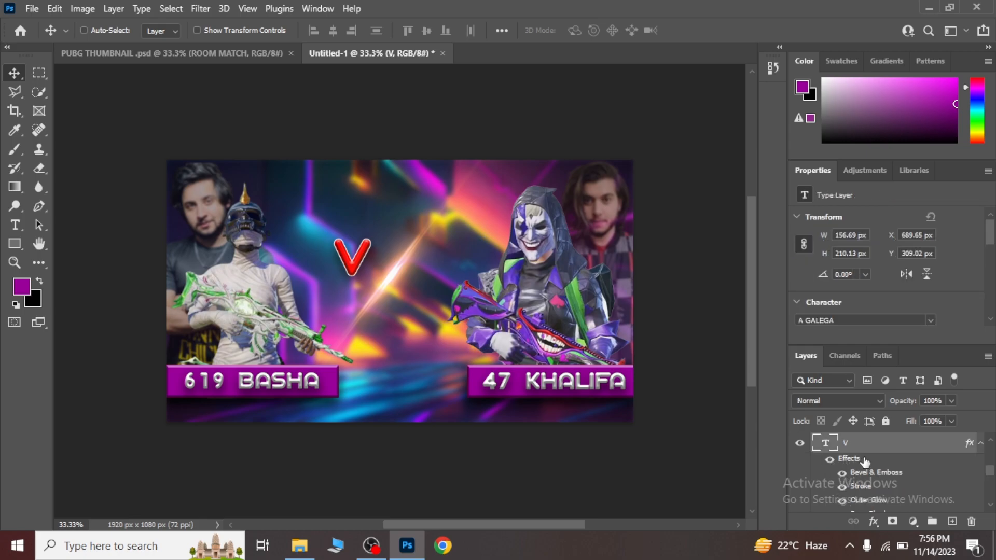
{"action": "key", "text": "Down"}
{"action": "key", "text": "Down"}
{"action": "key", "text": "Down"}
{"action": "key", "text": "Down"}
{"action": "key", "text": "Down"}
{"action": "key", "text": "Down"}
{"action": "key", "text": "Down"}
{"action": "key", "text": "Down"}
{"action": "key", "text": "Down"}
{"action": "key", "text": "Down"}
{"action": "key", "text": "Down"}
{"action": "key", "text": "Down"}
{"action": "key", "text": "Down"}
{"action": "key", "text": "Down"}
{"action": "key", "text": "Down"}
{"action": "key", "text": "Down"}
{"action": "key", "text": "Down"}
{"action": "key", "text": "Down"}
{"action": "key", "text": "Down"}
{"action": "key", "text": "Down"}
{"action": "key", "text": "Right"}
{"action": "key", "text": "Right"}
{"action": "key", "text": "Right"}
{"action": "key", "text": "Right"}
{"action": "key", "text": "Right"}
{"action": "key", "text": "Right"}
Steepen the lens 2 flare by rotating it to about -56.2°.
{"action": "scroll", "coordinate": [992, 469], "scroll_direction": "up", "scroll_amount": 3}
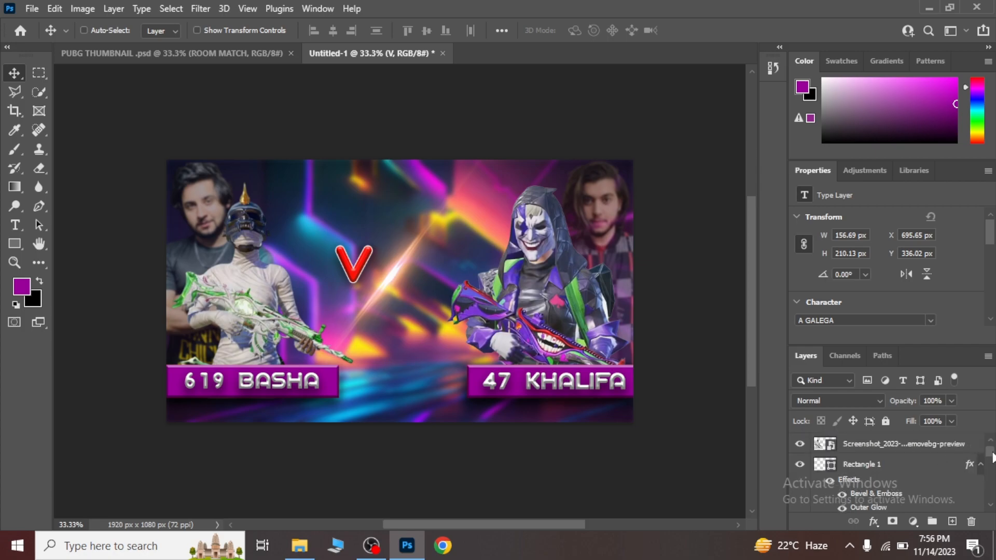
{"action": "scroll", "coordinate": [994, 458], "scroll_direction": "down", "scroll_amount": 5}
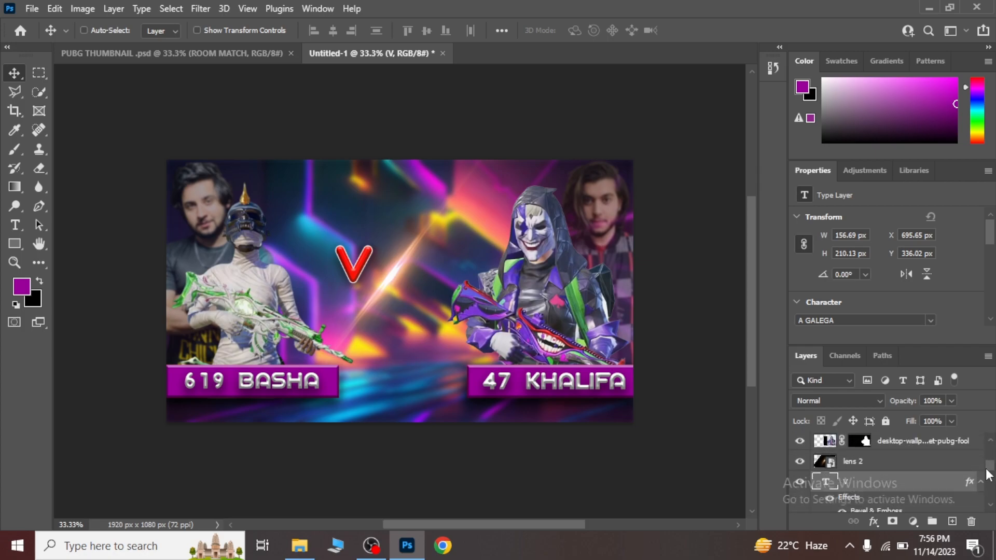
{"action": "left_click", "coordinate": [935, 463]}
{"action": "key", "text": "ctrl+t"}
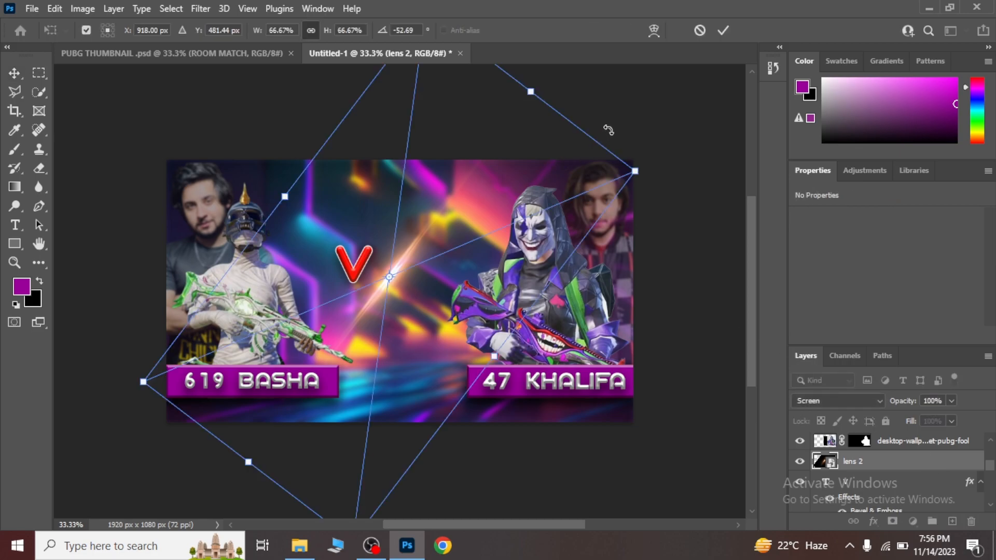
{"action": "mouse_move", "coordinate": [608, 126]}
{"action": "left_mouse_down"}
{"action": "mouse_move", "coordinate": [596, 111]}
{"action": "mouse_move", "coordinate": [594, 120]}
{"action": "left_mouse_up"}
{"action": "key", "text": "Return"}
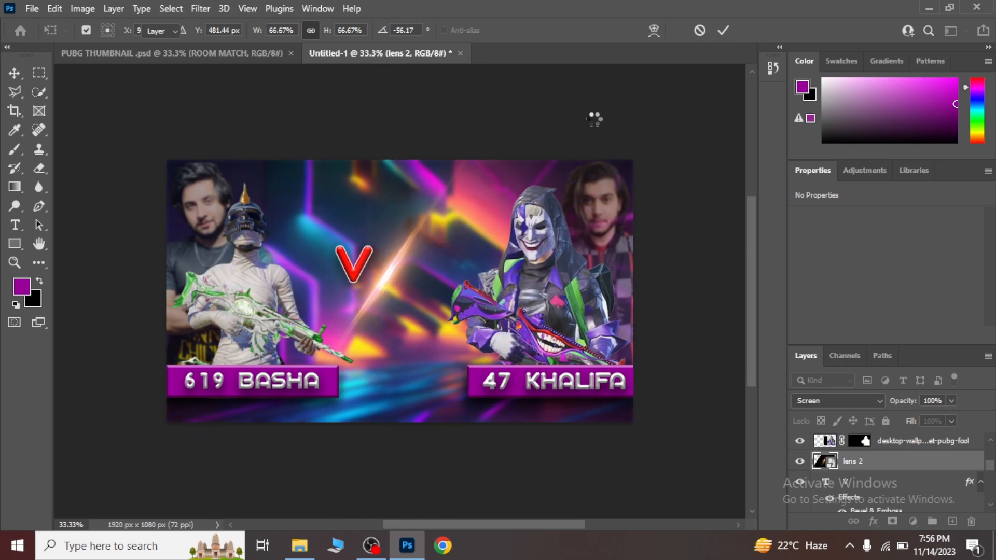
Move the "V" text closer to the flare, to about X 702 px, Y 348 px.
{"action": "left_click", "coordinate": [894, 485]}
{"action": "scroll", "coordinate": [892, 485], "scroll_direction": "down", "scroll_amount": 1}
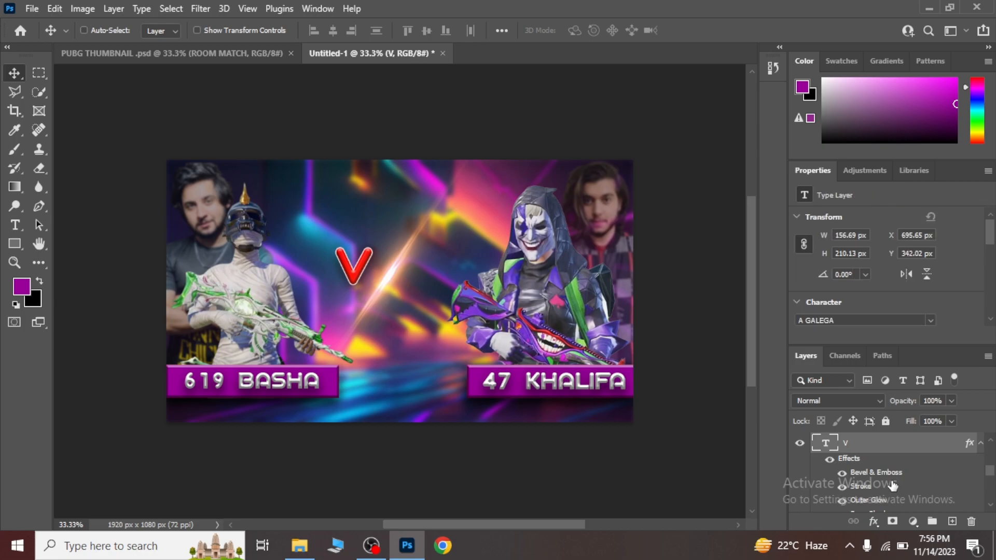
{"action": "key", "text": "Right"}
{"action": "key", "text": "Right"}
{"action": "key", "text": "Right"}
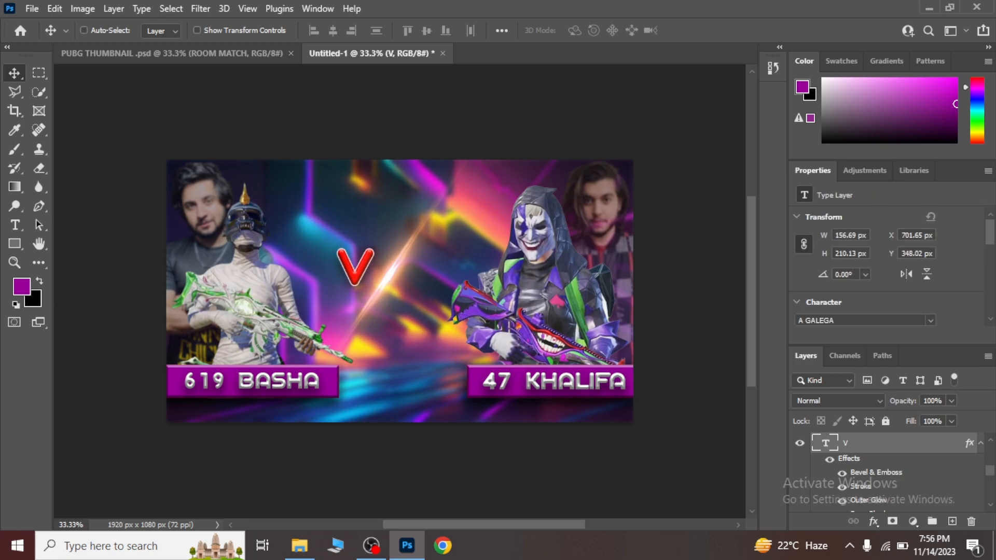
Duplicate the lens 2 flare layer twice to strengthen the diagonal light streak.
{"action": "left_click_drag", "start_coordinate": [991, 469], "coordinate": [995, 463]}
{"action": "left_click", "coordinate": [939, 471]}
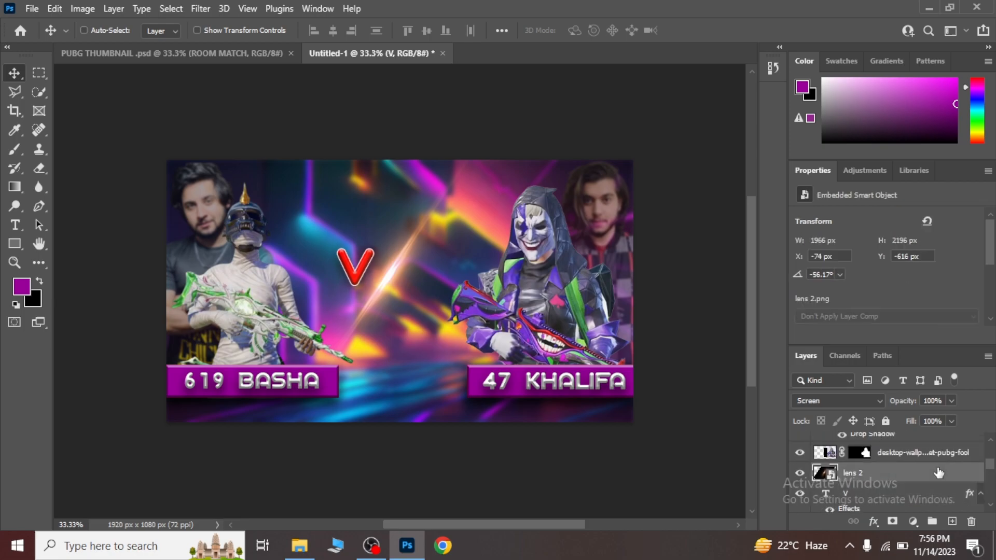
{"action": "key", "text": "ctrl+j"}
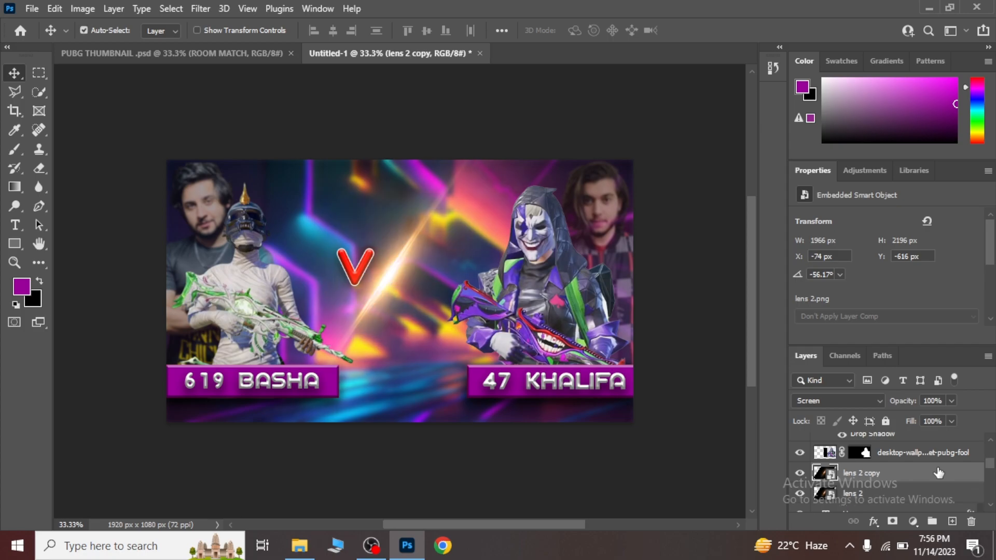
{"action": "key", "text": "ctrl+j"}
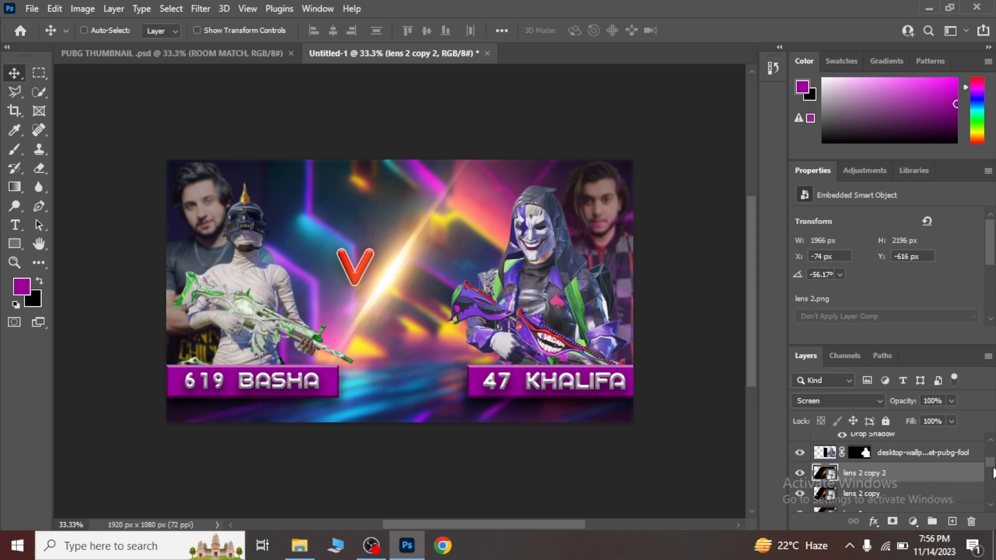
Merge the three lens flare layers into one and set the merged layer's blend mode to Screen.
{"action": "scroll", "coordinate": [992, 470], "scroll_direction": "down", "scroll_amount": 3}
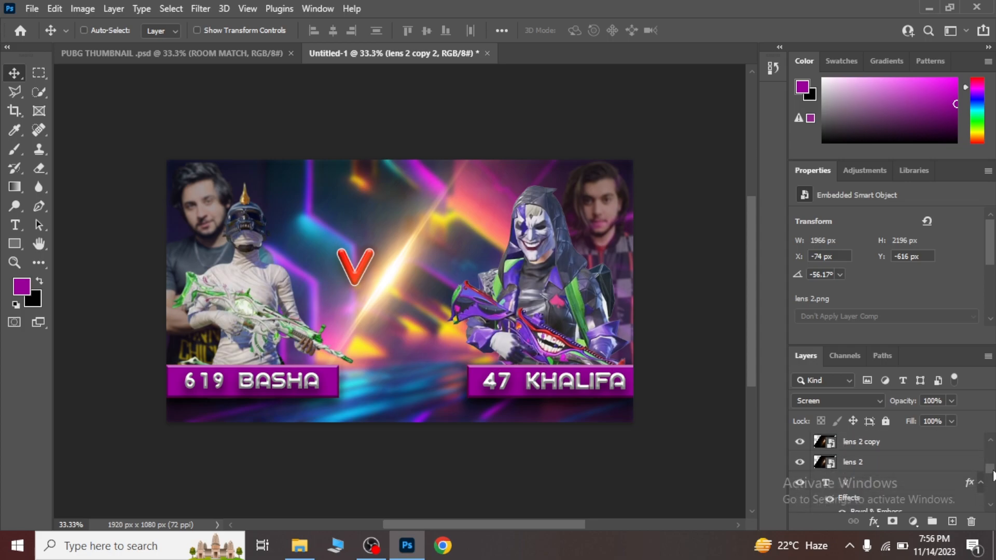
{"action": "left_click", "coordinate": [925, 466], "text": "shift"}
{"action": "key", "text": "ctrl+e"}
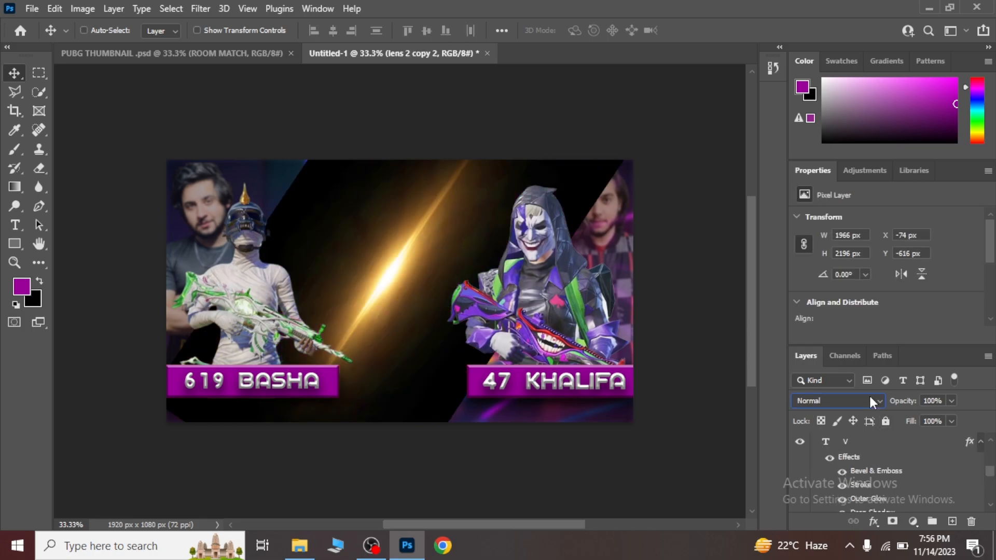
{"action": "left_click", "coordinate": [870, 399]}
{"action": "left_click", "coordinate": [817, 286]}
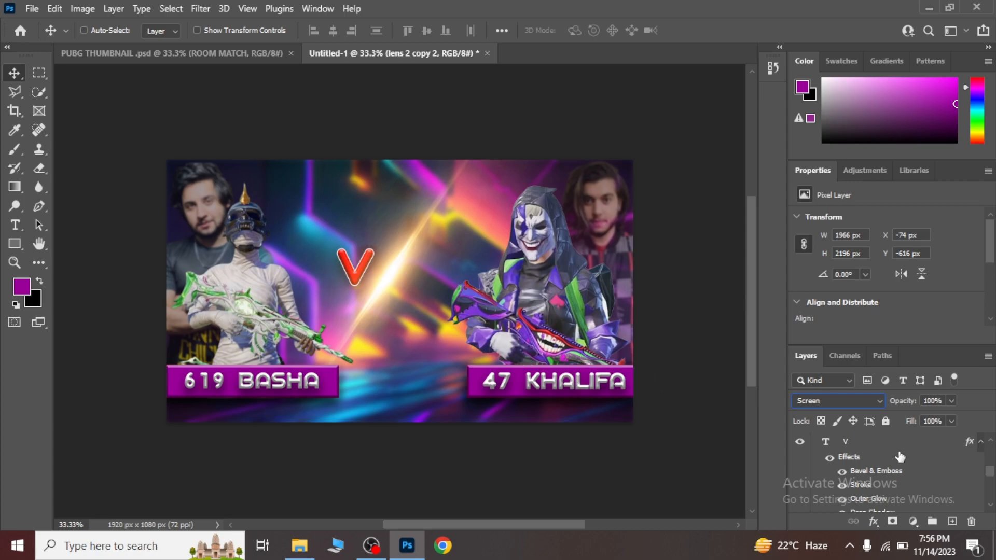
{"action": "scroll", "coordinate": [992, 472], "scroll_direction": "up", "scroll_amount": 1}
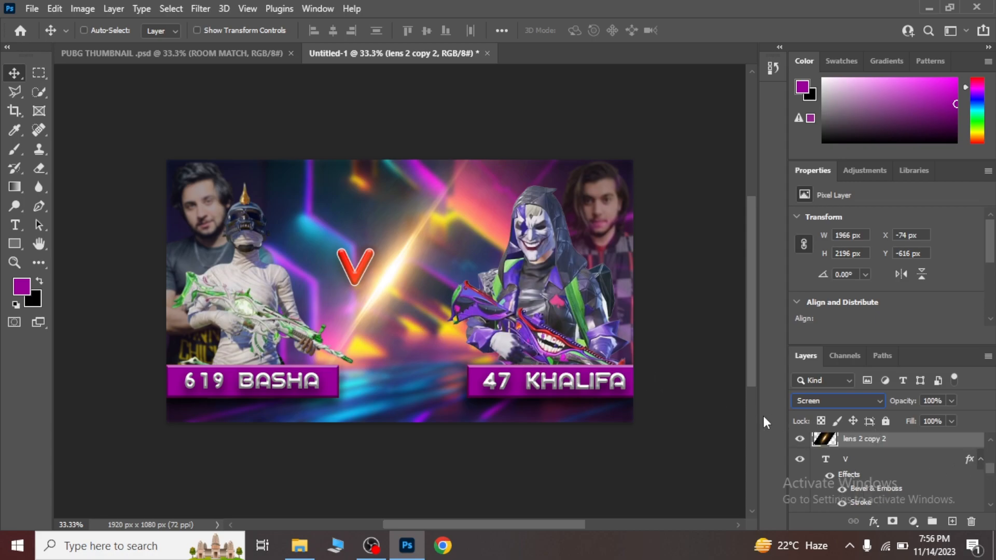
Add a red letter "S" below the flare as a new text layer in A GALEGA Regular, 30 pt.
{"action": "left_click", "coordinate": [14, 225]}
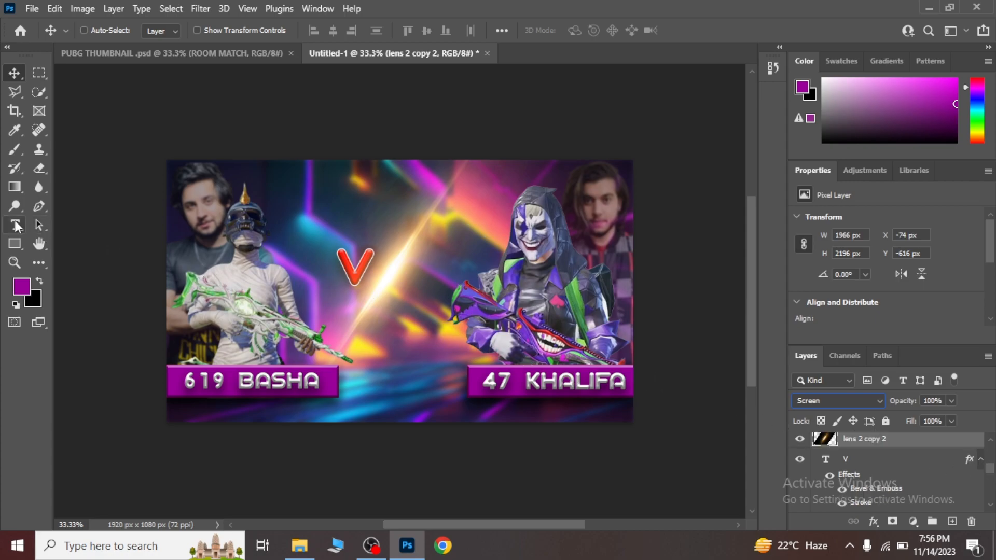
{"action": "left_click", "coordinate": [379, 323]}
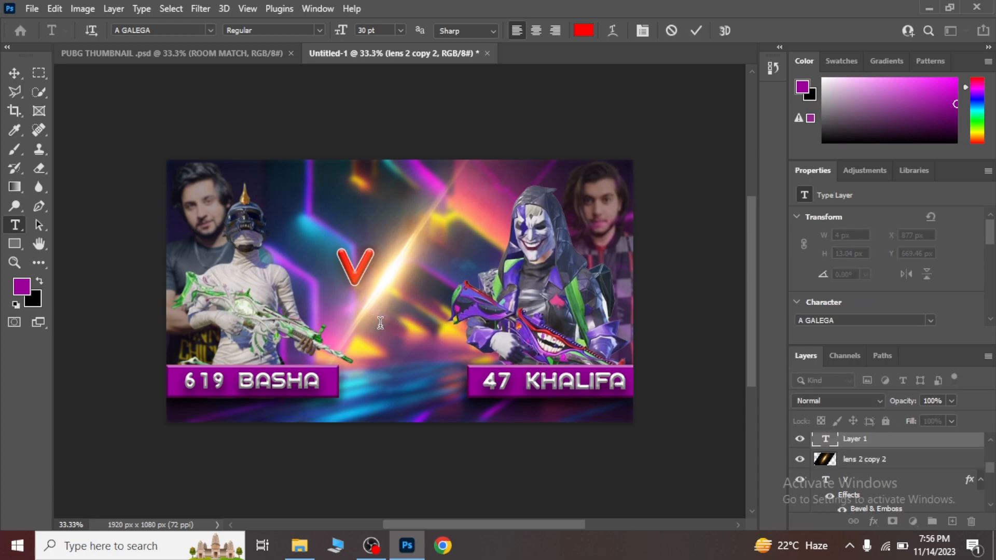
{"action": "type", "text": "S"}
{"action": "left_click", "coordinate": [14, 76]}
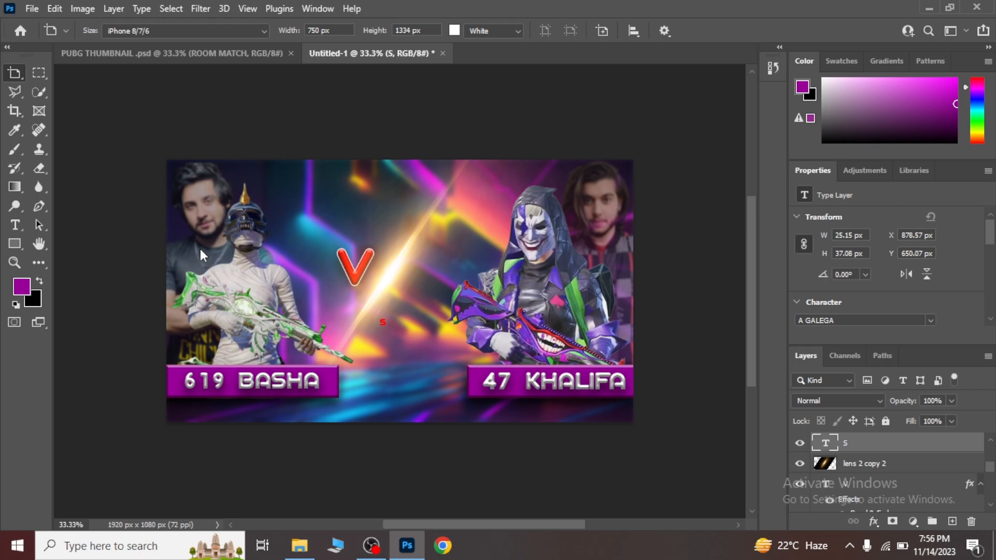
Scale the "S" proportionally to about 618% and position its centre at about X 1001 px, Y 588 px, opposite the "V".
{"action": "key", "text": "ctrl+t"}
{"action": "left_click_drag", "start_coordinate": [384, 319], "coordinate": [418, 272]}
{"action": "key", "text": "Right"}
{"action": "key", "text": "Right"}
{"action": "key", "text": "Right"}
{"action": "key", "text": "Right"}
{"action": "key", "text": "Right"}
{"action": "key", "text": "Right"}
{"action": "key", "text": "Right"}
{"action": "key", "text": "Right"}
{"action": "key", "text": "Right"}
{"action": "key", "text": "Right"}
{"action": "key", "text": "Right"}
{"action": "key", "text": "Right"}
{"action": "key", "text": "Right"}
{"action": "key", "text": "Right"}
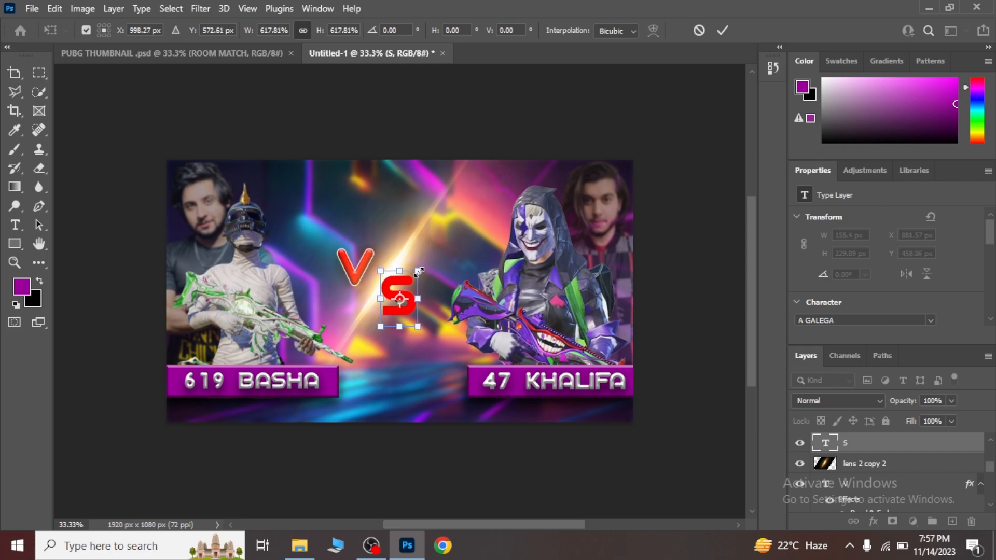
{"action": "key", "text": "Down"}
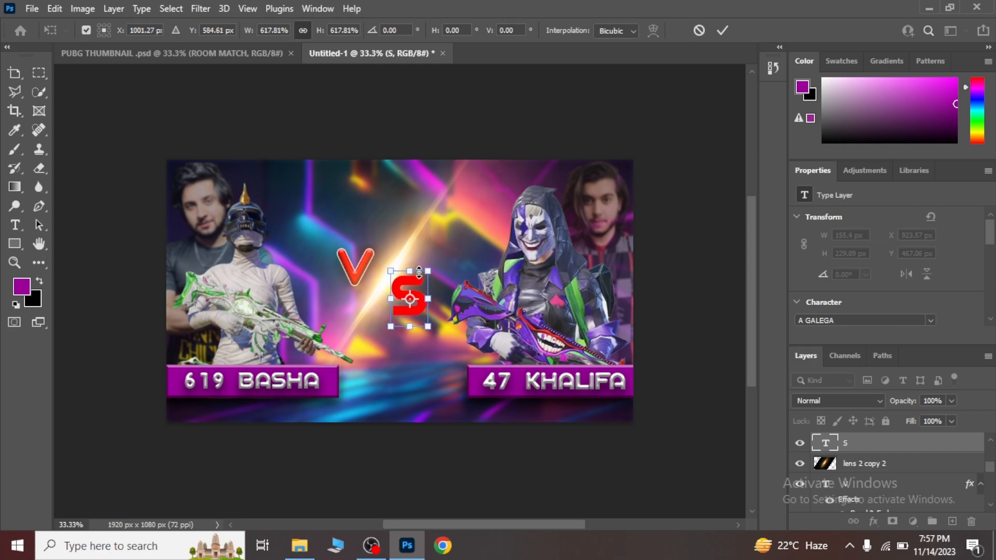
{"action": "key", "text": "Down"}
{"action": "key", "text": "Down"}
{"action": "key", "text": "Down"}
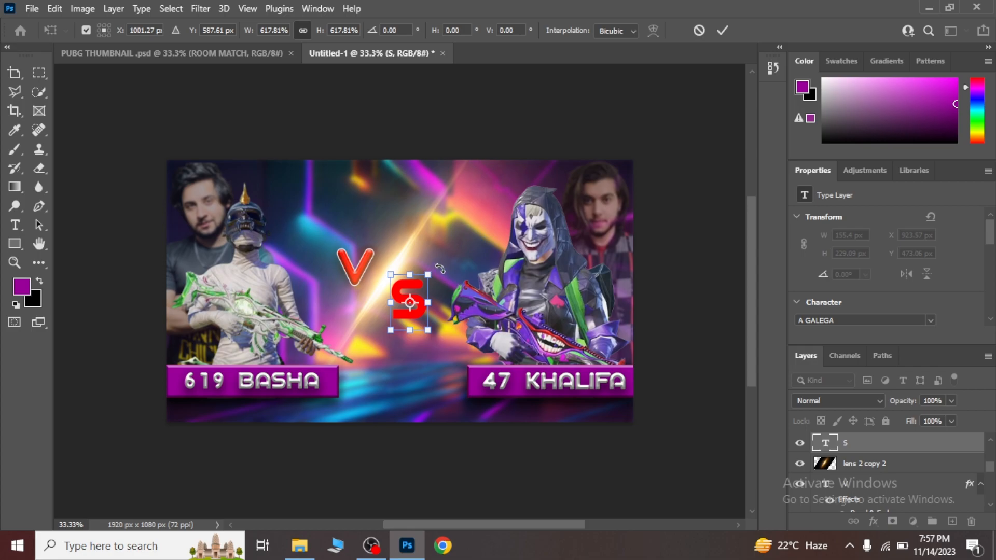
Rotate the "S" about 7.75° clockwise and nudge it right and down to about X 918 px, Y 482 px.
{"action": "left_click_drag", "start_coordinate": [438, 271], "coordinate": [444, 273]}
{"action": "key", "text": "Right"}
{"action": "key", "text": "Right"}
{"action": "key", "text": "Right"}
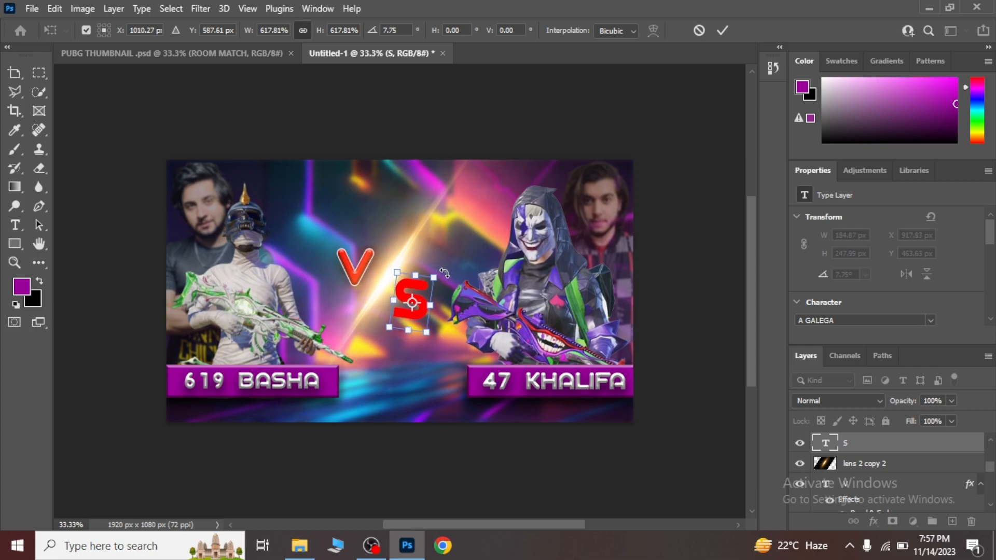
{"action": "key", "text": "Down"}
{"action": "key", "text": "Down"}
{"action": "key", "text": "Down"}
{"action": "key", "text": "Down"}
{"action": "key", "text": "Down"}
{"action": "key", "text": "Down"}
{"action": "key", "text": "Return"}
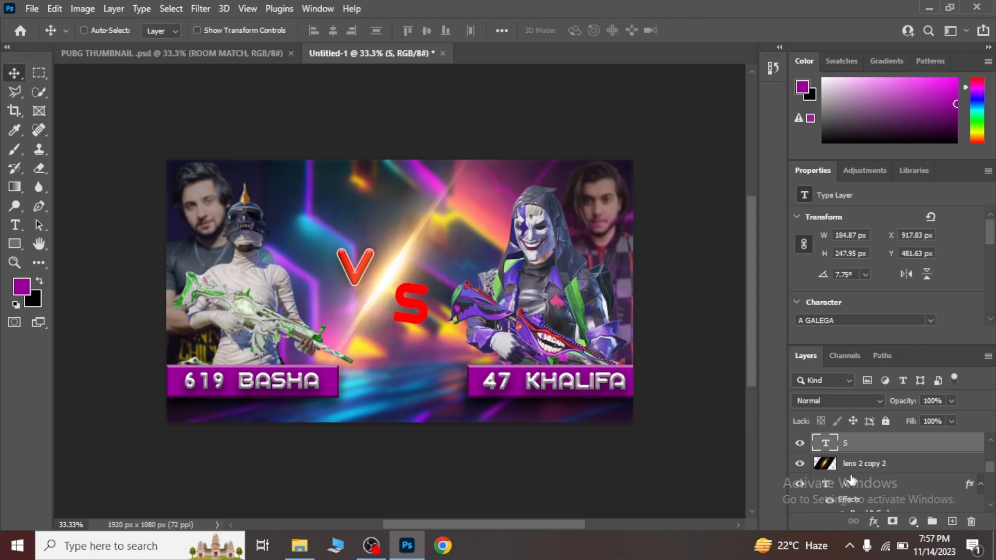
Nudge the "V" text layer left and down to about X 696 px, Y 360 px.
{"action": "left_click", "coordinate": [848, 487]}
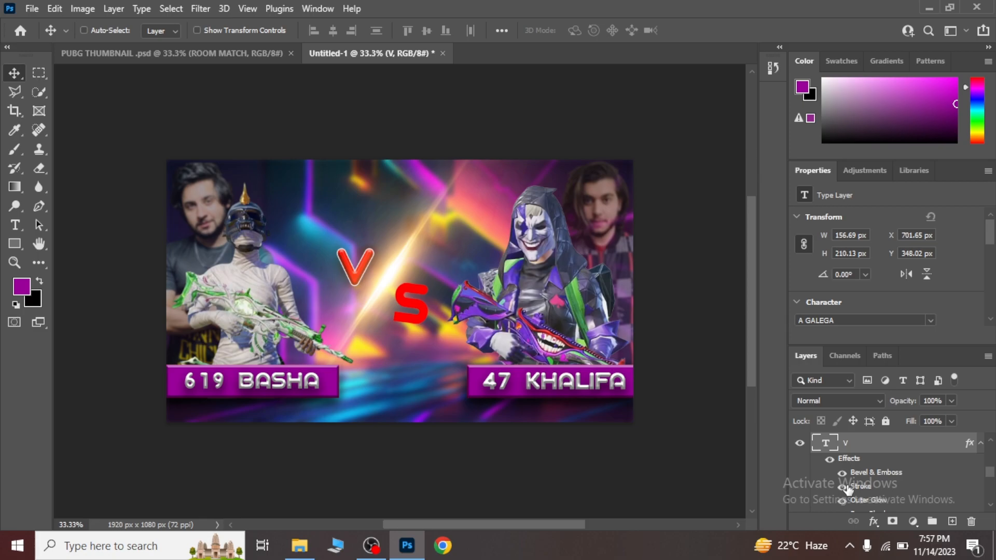
{"action": "key", "text": "Left"}
{"action": "key", "text": "Left"}
{"action": "key", "text": "Left"}
{"action": "key", "text": "Left"}
{"action": "key", "text": "Left"}
{"action": "key", "text": "Left"}
{"action": "key", "text": "Down"}
{"action": "key", "text": "Down"}
{"action": "key", "text": "Down"}
{"action": "key", "text": "Down"}
{"action": "key", "text": "Down"}
{"action": "key", "text": "Down"}
{"action": "key", "text": "Down"}
{"action": "key", "text": "Down"}
{"action": "key", "text": "Down"}
{"action": "key", "text": "Down"}
{"action": "key", "text": "Down"}
{"action": "key", "text": "Down"}
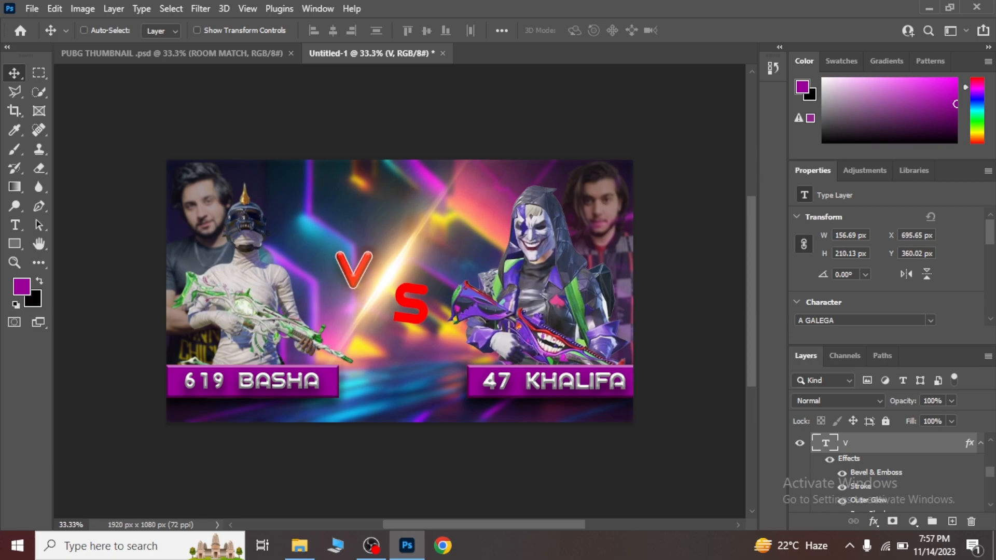
Rotate the merged lens 2 copy 2 flare about -1.08° and shift it left so its centre is at X 903 px.
{"action": "scroll", "coordinate": [990, 473], "scroll_direction": "up", "scroll_amount": 2}
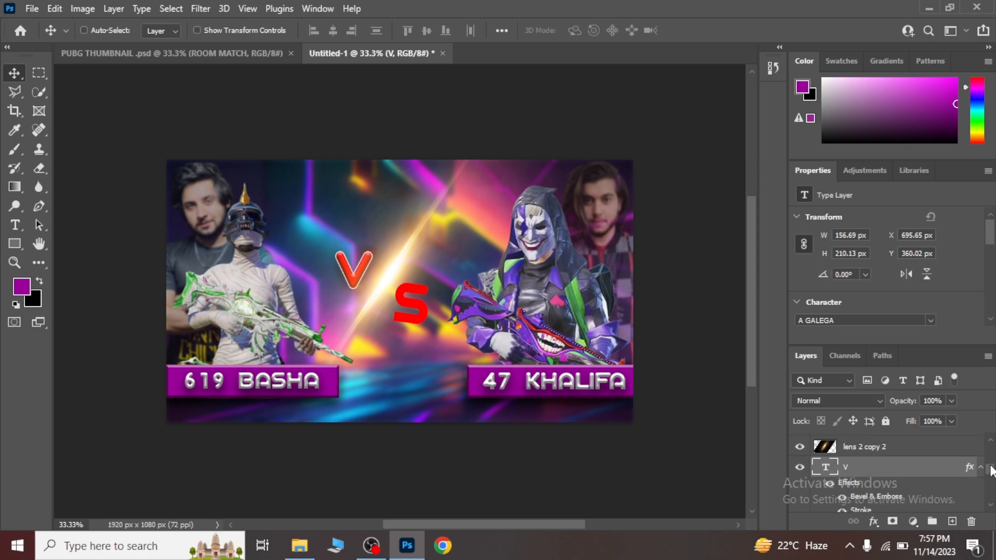
{"action": "left_click", "coordinate": [931, 452]}
{"action": "key", "text": "ctrl+t"}
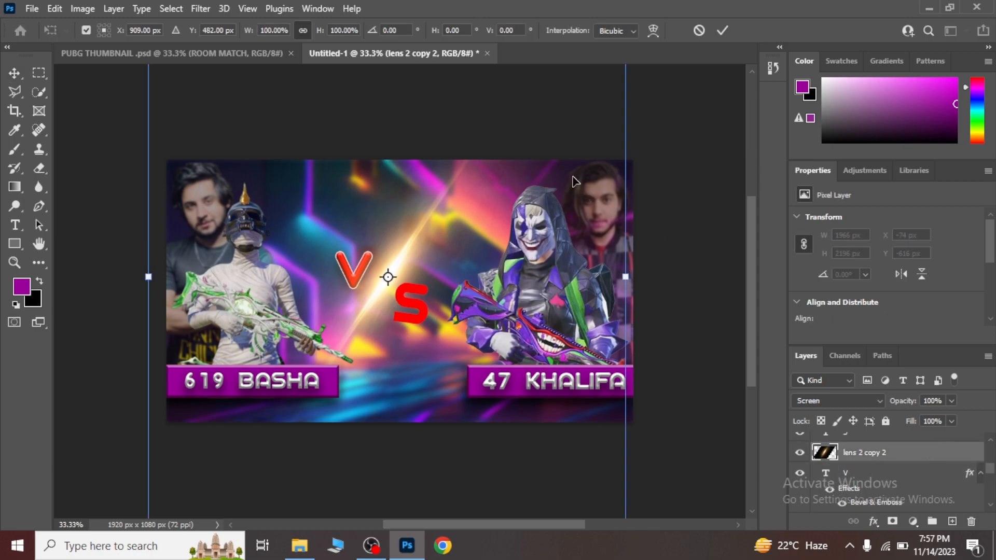
{"action": "left_click_drag", "start_coordinate": [658, 115], "coordinate": [652, 112]}
{"action": "key", "text": "Left"}
{"action": "key", "text": "Left"}
{"action": "key", "text": "Left"}
{"action": "key", "text": "Left"}
{"action": "key", "text": "Left"}
{"action": "key", "text": "Left"}
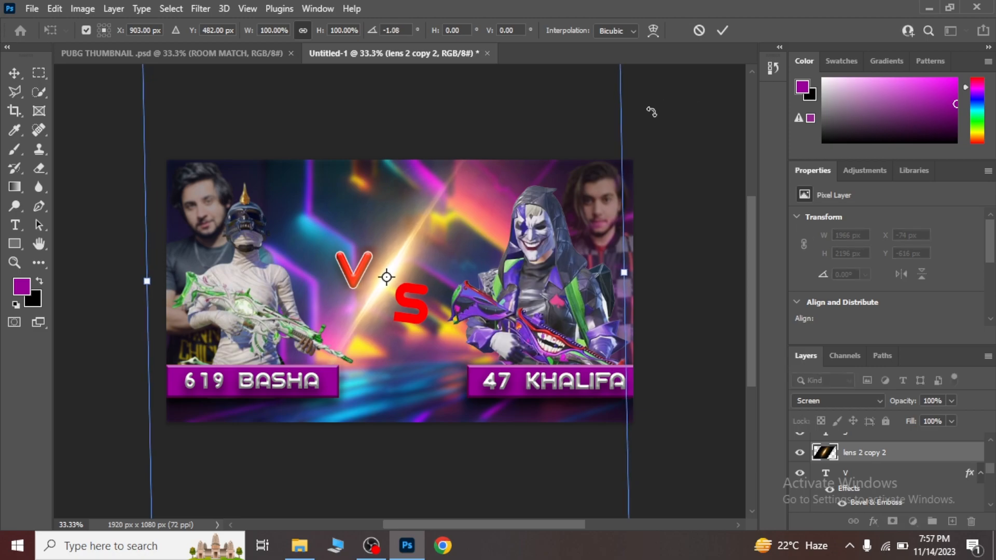
{"action": "key", "text": "Return"}
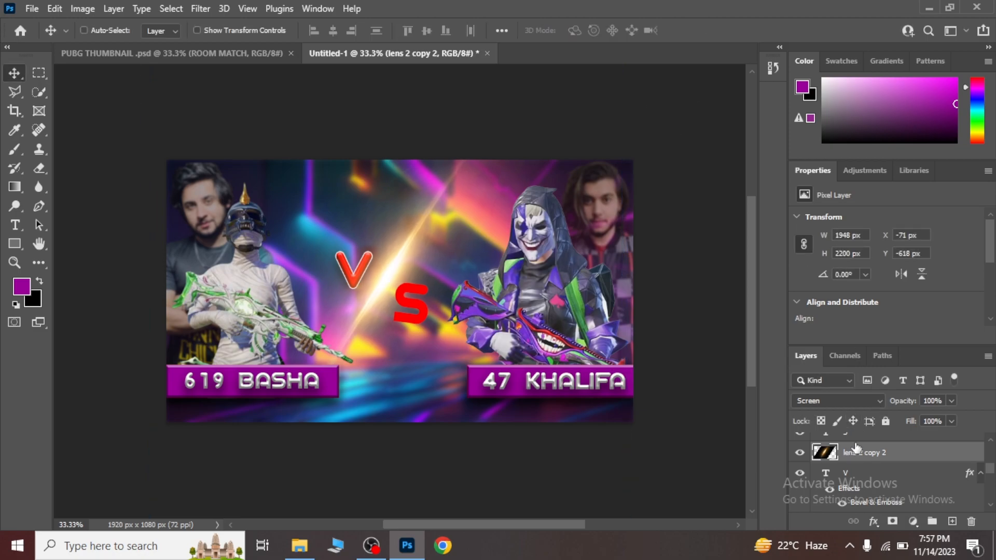
Add a drop shadow and an outer glow to the "S" text layer.
{"action": "left_click_drag", "start_coordinate": [990, 470], "coordinate": [990, 466]}
{"action": "left_click", "coordinate": [942, 467]}
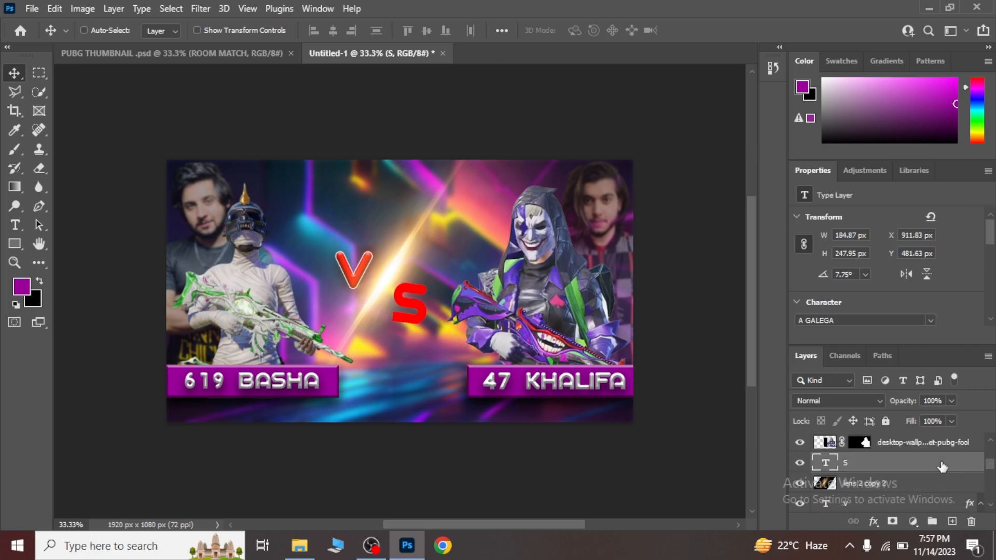
{"action": "left_click", "coordinate": [873, 521]}
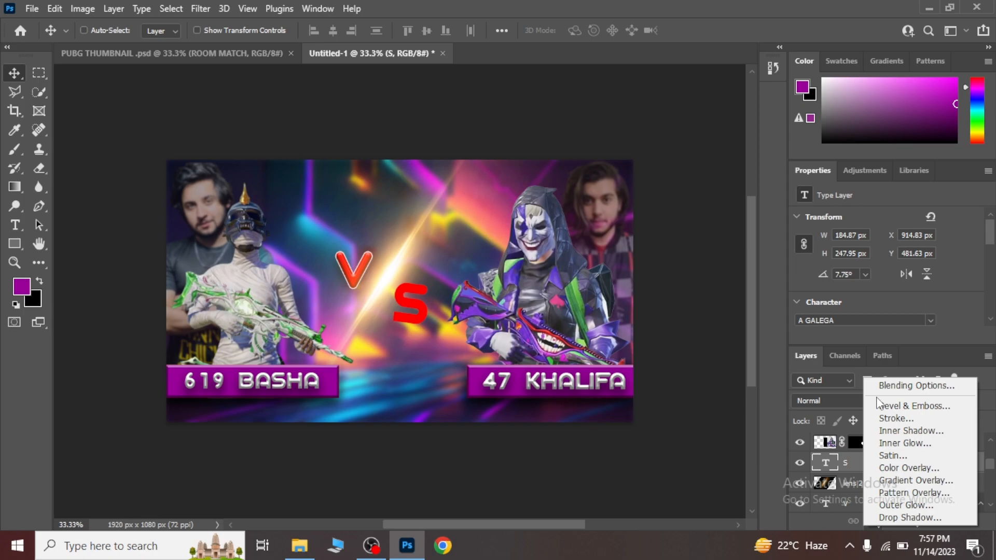
{"action": "left_click", "coordinate": [886, 387]}
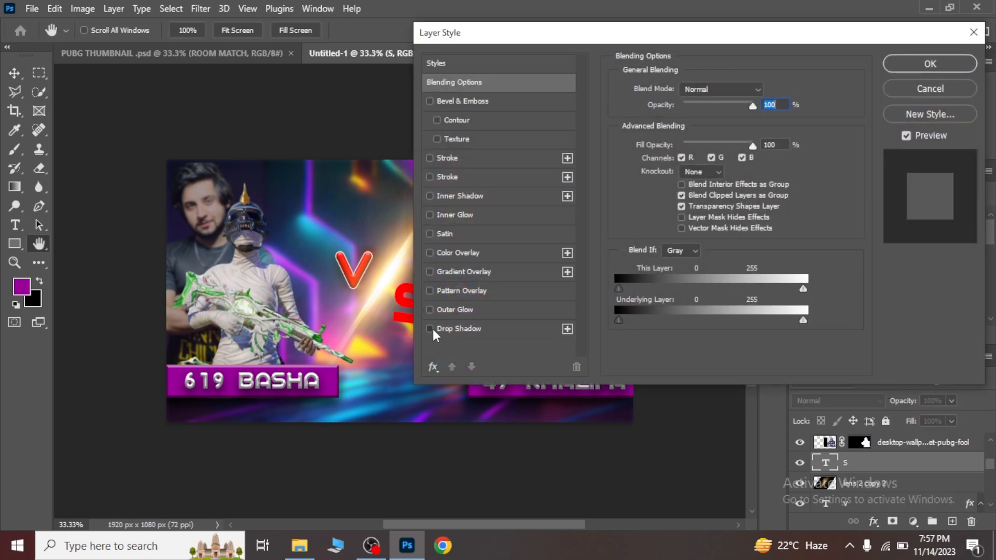
{"action": "left_click", "coordinate": [432, 328]}
{"action": "left_click", "coordinate": [430, 309]}
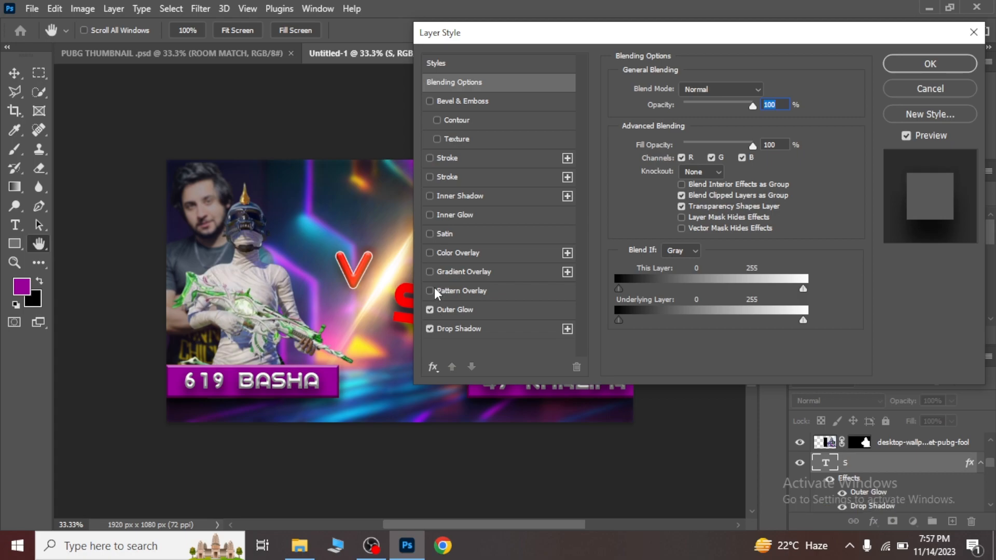
Give the "S" a 3 px white outside stroke and a Bevel & Emboss effect, and apply the layer style.
{"action": "left_click", "coordinate": [436, 156]}
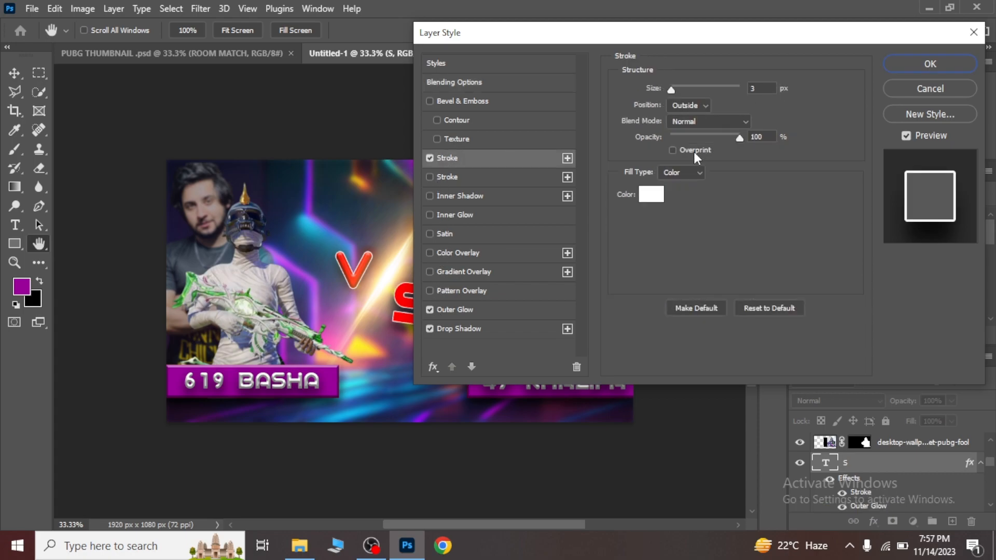
{"action": "left_click", "coordinate": [649, 196]}
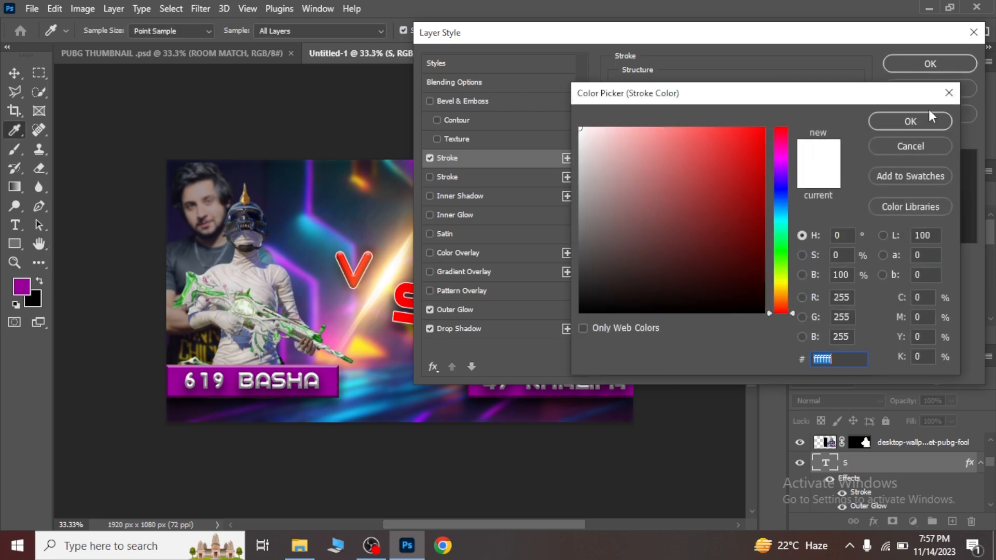
{"action": "left_click", "coordinate": [926, 124]}
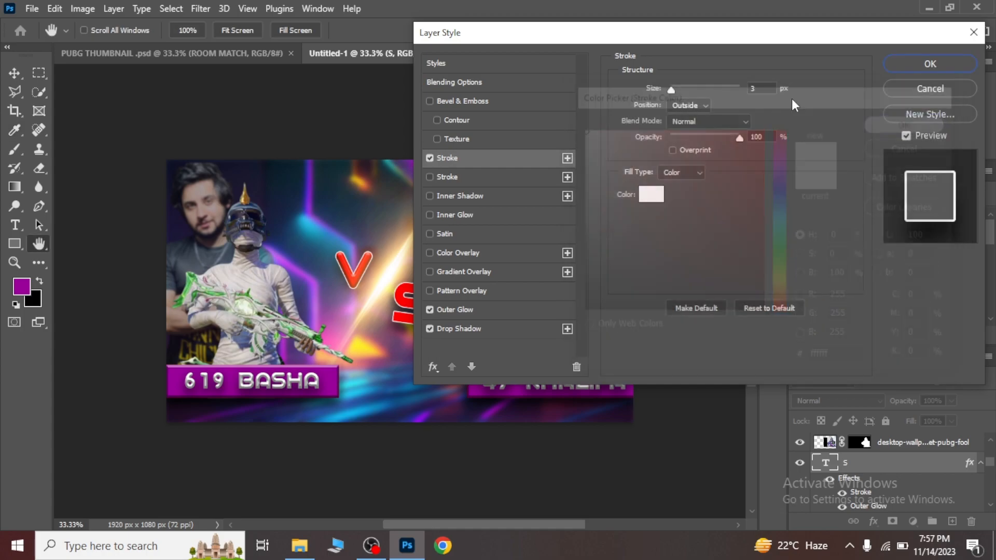
{"action": "left_click", "coordinate": [430, 101]}
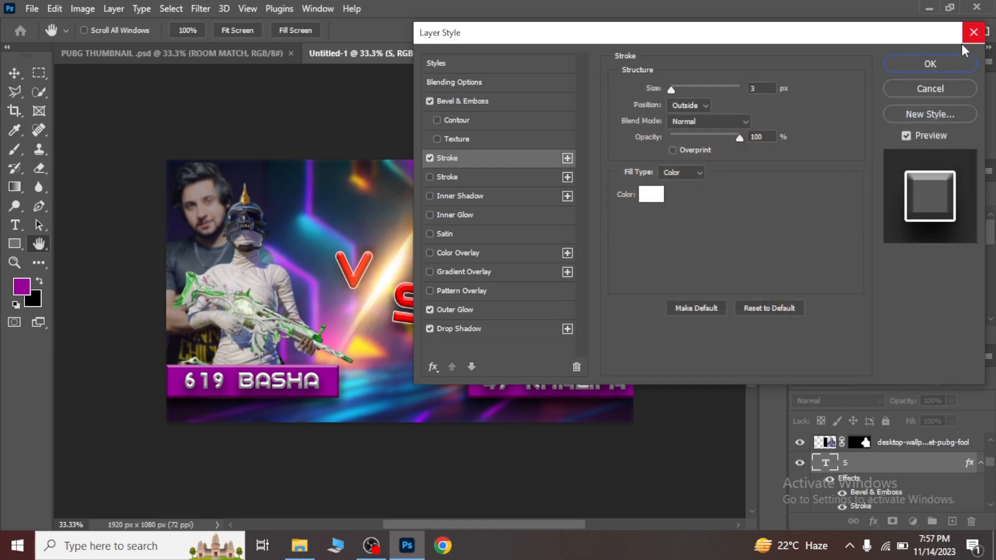
{"action": "left_click", "coordinate": [960, 63]}
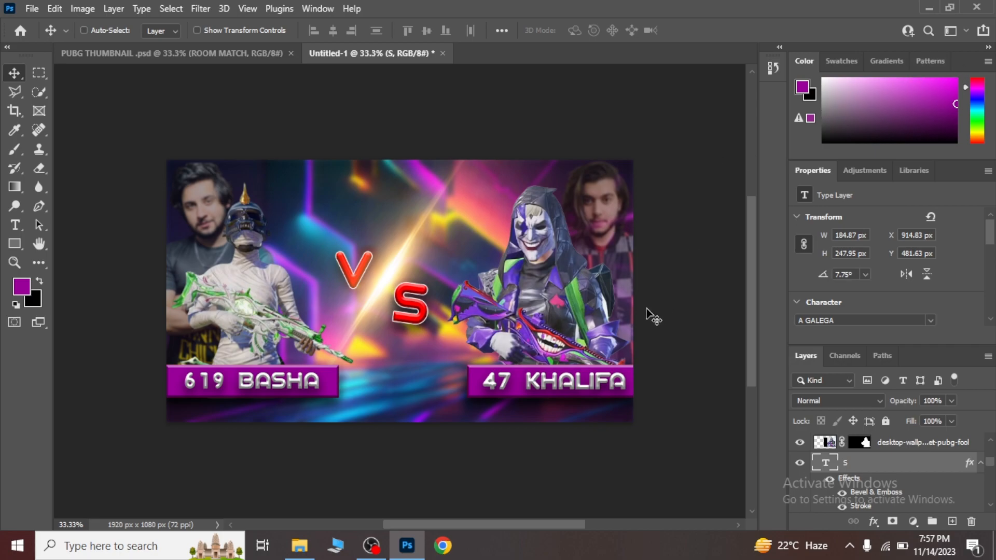
Add the red text "TDM MATCH" between the two name banners in A GALEGA Regular, 30 pt, after checking the reference thumbnail.
{"action": "left_click", "coordinate": [224, 53]}
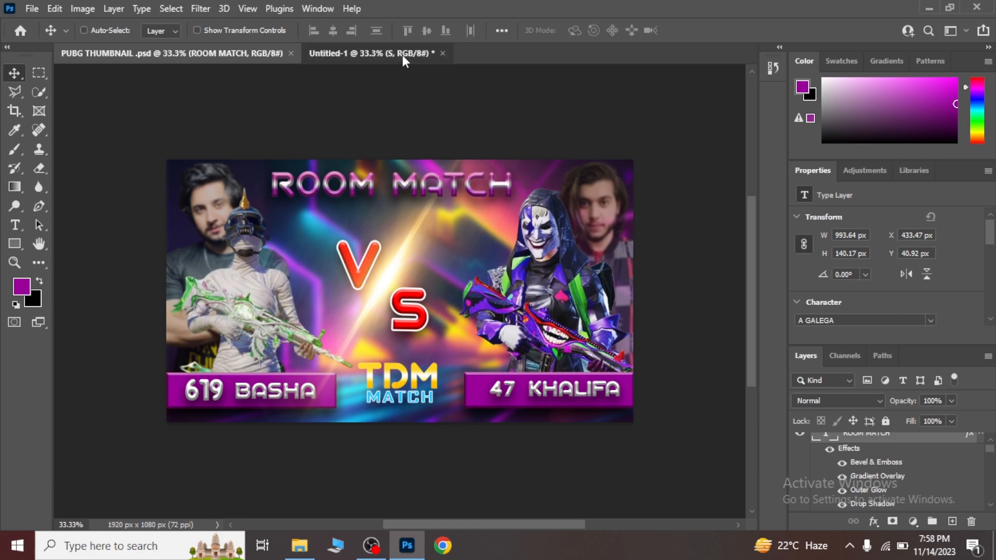
{"action": "left_click", "coordinate": [403, 56]}
{"action": "left_click", "coordinate": [15, 225]}
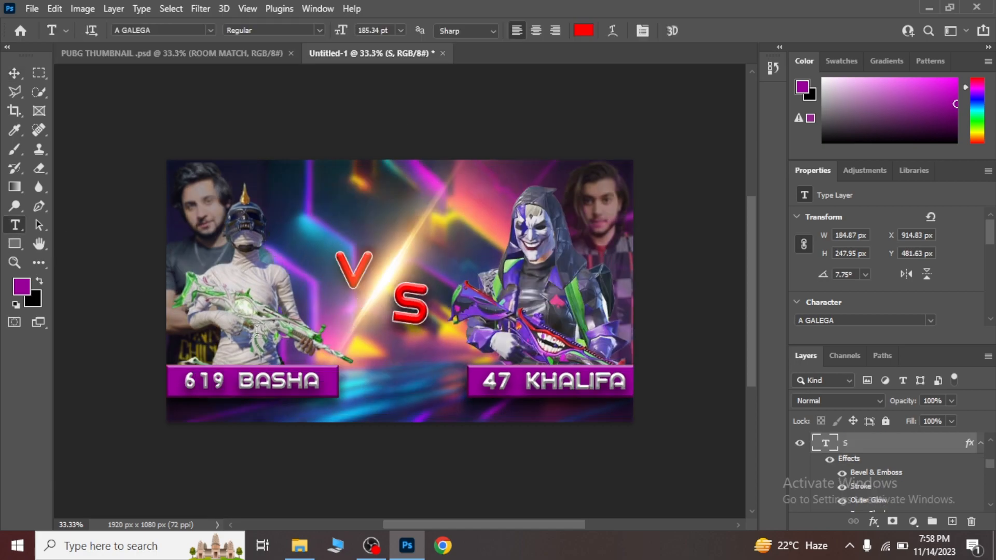
{"action": "left_click", "coordinate": [380, 379]}
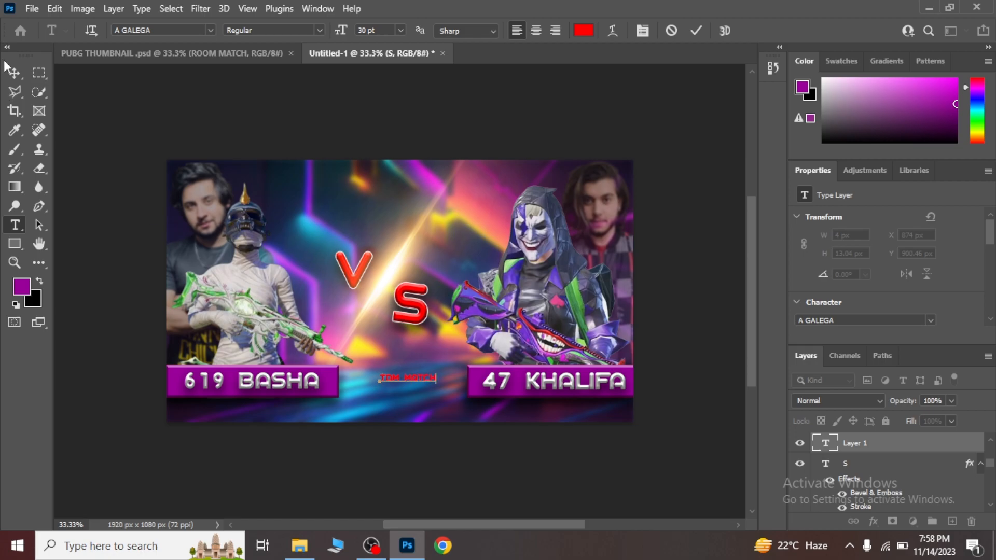
{"action": "left_click", "coordinate": [15, 73]}
{"action": "key", "text": "ctrl+t"}
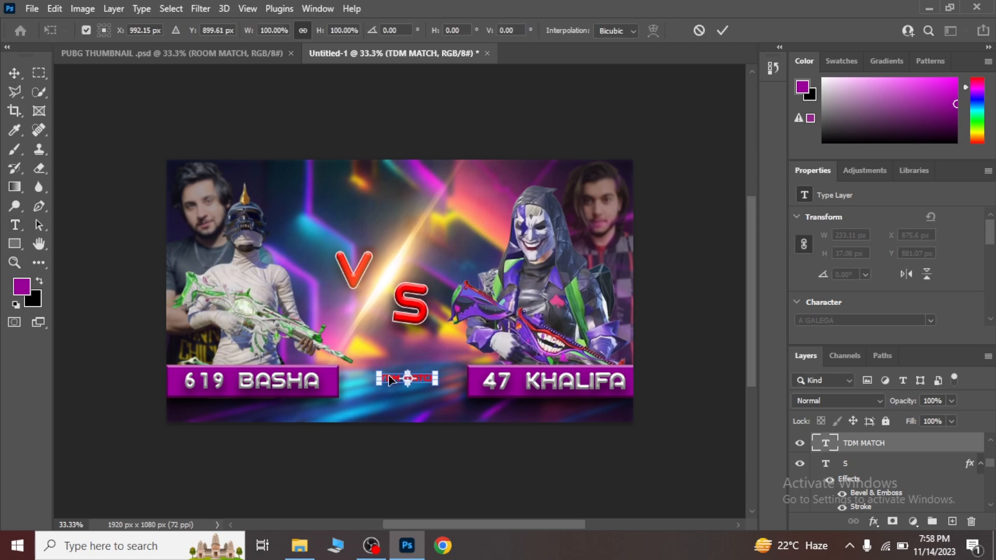
{"action": "left_click_drag", "start_coordinate": [439, 392], "coordinate": [460, 397]}
{"action": "key", "text": "Left"}
{"action": "key", "text": "Left"}
{"action": "key", "text": "Left"}
{"action": "key", "text": "Left"}
{"action": "key", "text": "Left"}
{"action": "key", "text": "Left"}
{"action": "key", "text": "Left"}
{"action": "key", "text": "Left"}
{"action": "key", "text": "Left"}
{"action": "key", "text": "Left"}
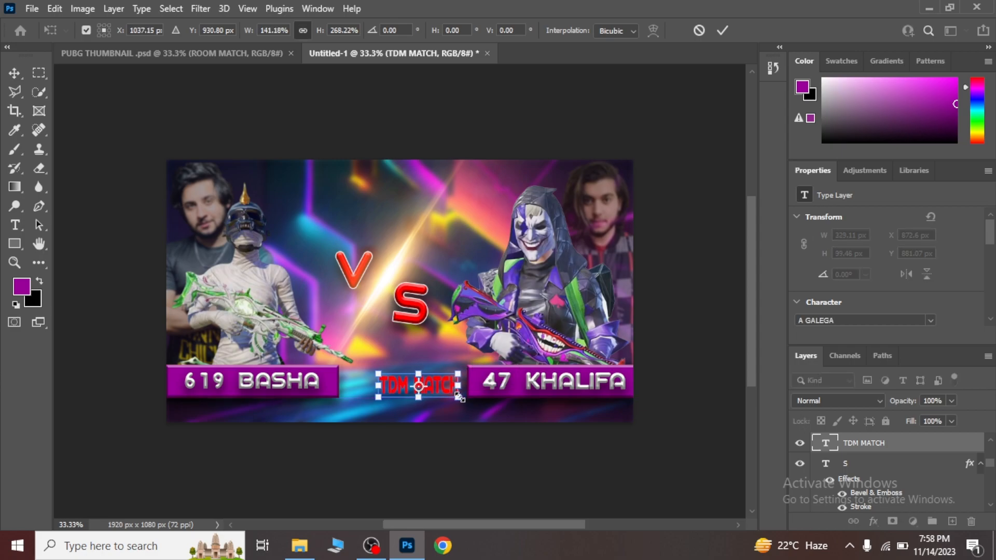
{"action": "key", "text": "Left"}
{"action": "key", "text": "Left"}
{"action": "key", "text": "Left"}
{"action": "key", "text": "Left"}
{"action": "key", "text": "Left"}
{"action": "key", "text": "Left"}
{"action": "key", "text": "Up"}
{"action": "key", "text": "Up"}
{"action": "key", "text": "Up"}
{"action": "key", "text": "Up"}
{"action": "key", "text": "Up"}
{"action": "key", "text": "Up"}
{"action": "key", "text": "Up"}
{"action": "key", "text": "Up"}
{"action": "key", "text": "Up"}
{"action": "key", "text": "Up"}
{"action": "key", "text": "Up"}
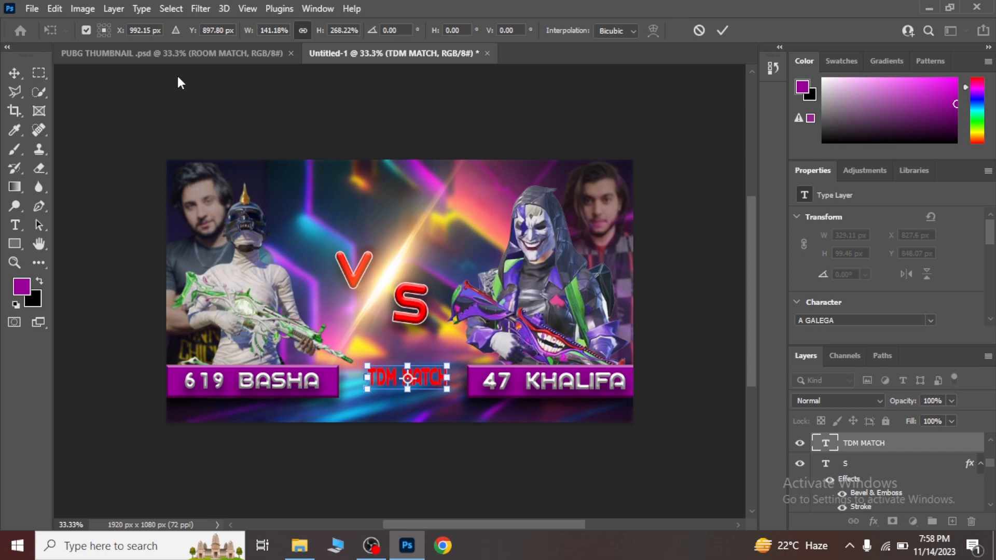
Check the reference thumbnail's wording and shorten the "TDM MATCH" text in the new thumbnail to "TDM".
{"action": "left_click", "coordinate": [199, 55]}
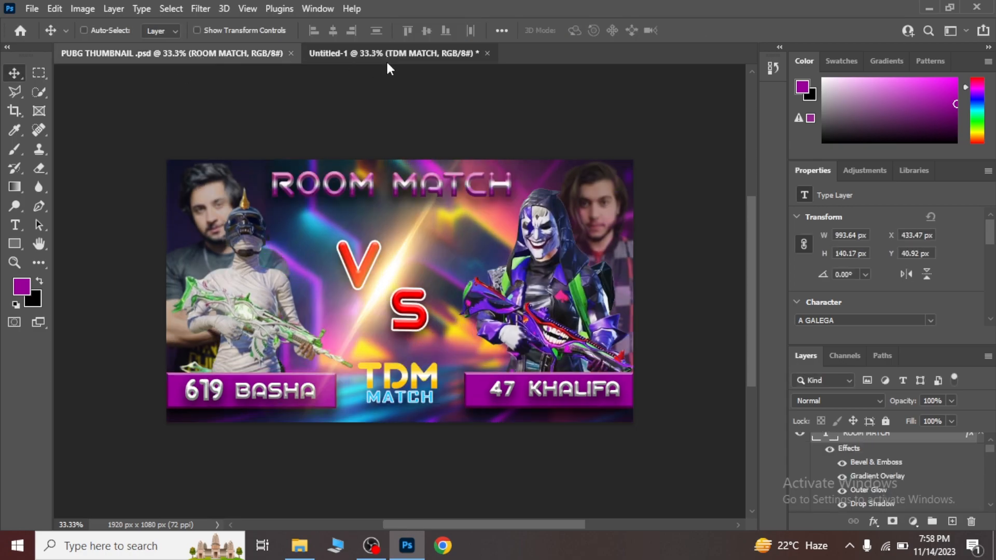
{"action": "left_click", "coordinate": [385, 54]}
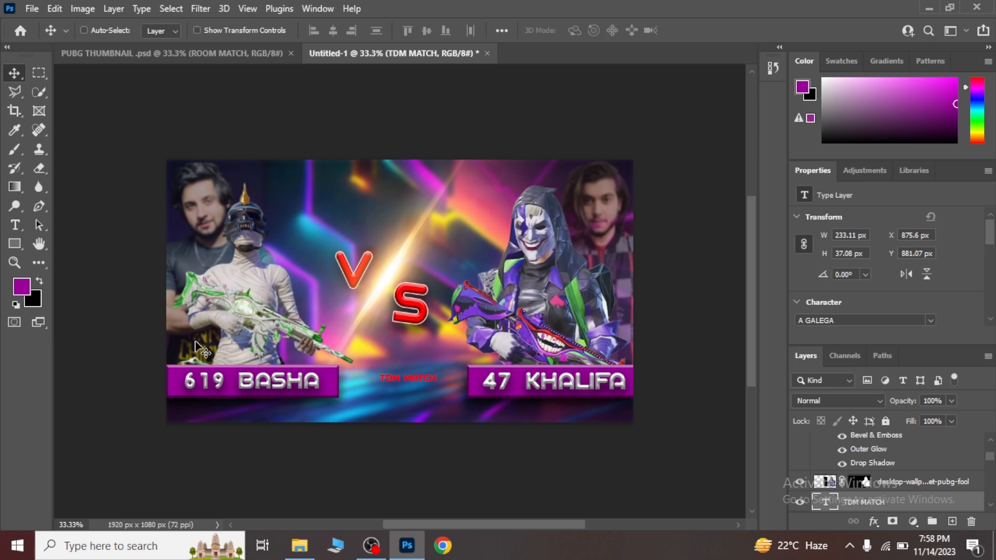
{"action": "left_click", "coordinate": [15, 224]}
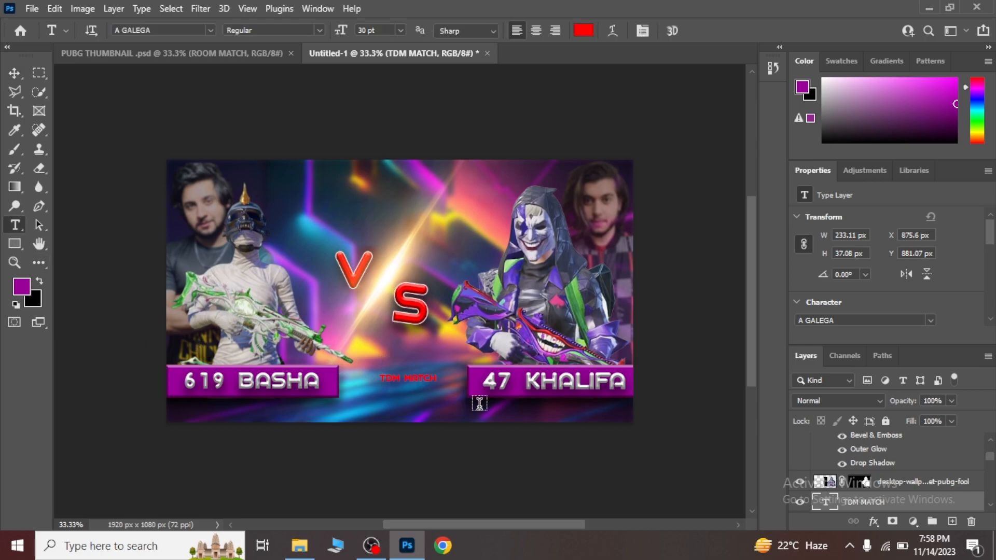
{"action": "left_click", "coordinate": [435, 378]}
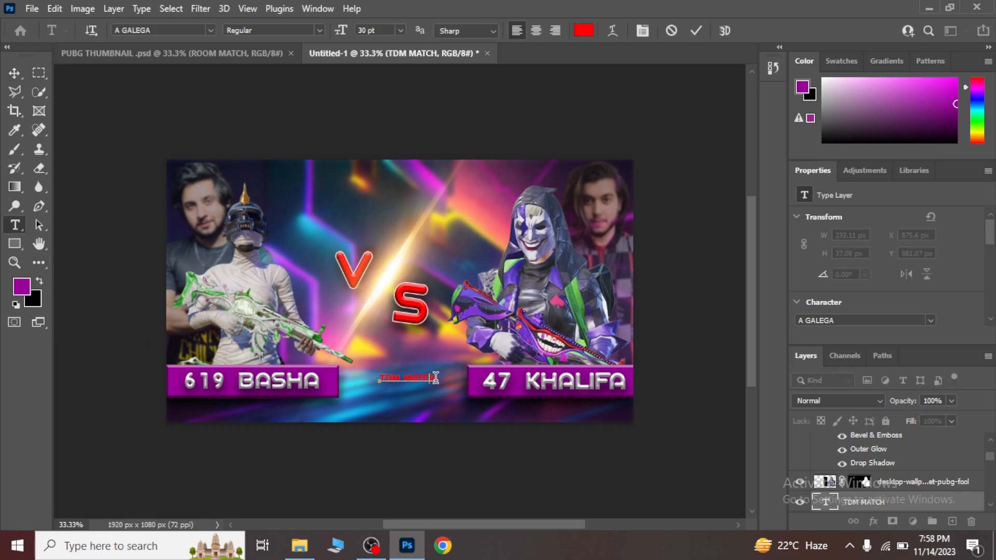
{"action": "key", "text": "BackSpace"}
{"action": "left_click", "coordinate": [14, 73]}
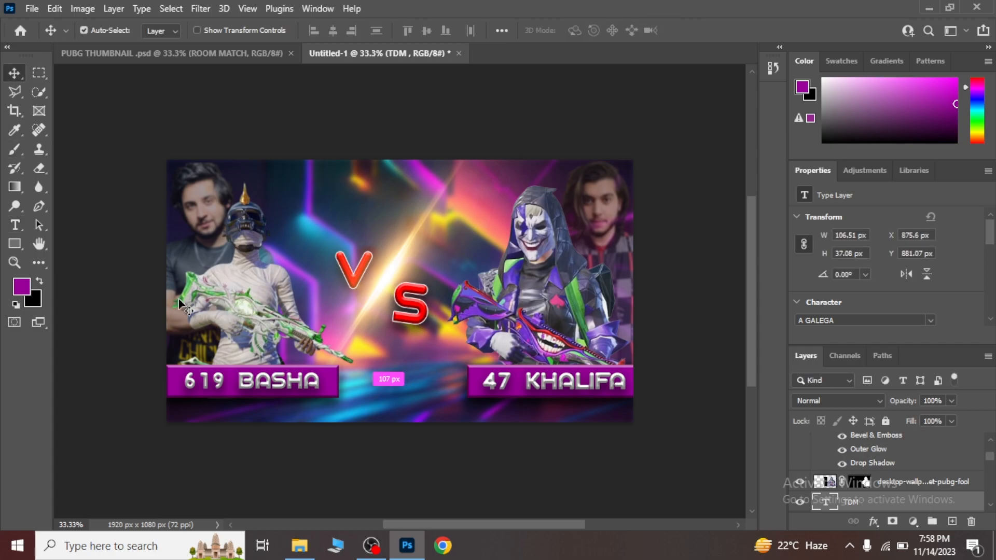
Scale "TDM" proportionally to about 335% and place it between the name banners at about X 822 px, Y 857 px.
{"action": "key", "text": "ctrl+t"}
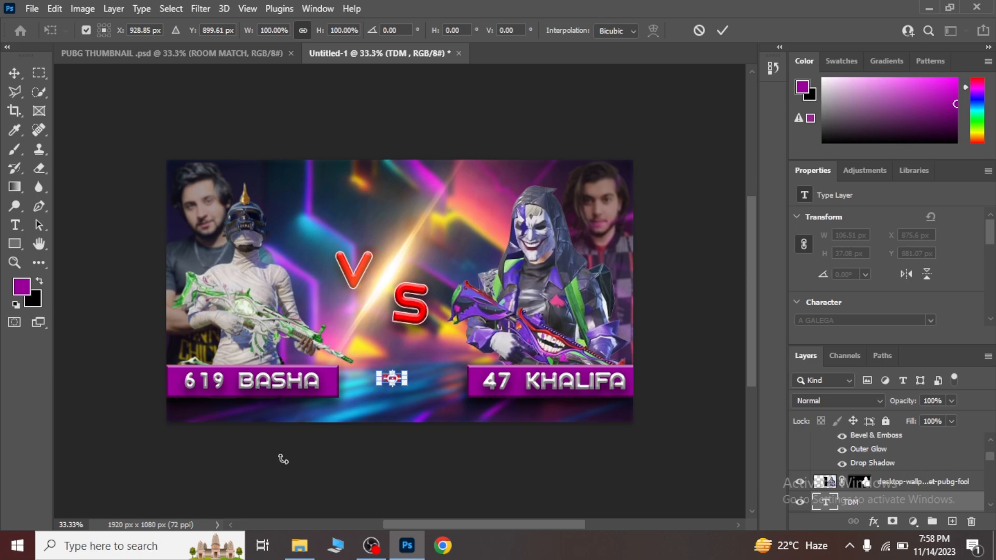
{"action": "left_click_drag", "start_coordinate": [408, 385], "coordinate": [469, 405]}
{"action": "key", "text": "Up"}
{"action": "key", "text": "Up"}
{"action": "key", "text": "Up"}
{"action": "key", "text": "Up"}
{"action": "key", "text": "Up"}
{"action": "key", "text": "Left"}
{"action": "key", "text": "Left"}
{"action": "key", "text": "Left"}
{"action": "key", "text": "Left"}
{"action": "key", "text": "Left"}
{"action": "key", "text": "Left"}
{"action": "key", "text": "Left"}
{"action": "key", "text": "Left"}
{"action": "key", "text": "Left"}
{"action": "key", "text": "Left"}
{"action": "key", "text": "Left"}
{"action": "key", "text": "Left"}
{"action": "key", "text": "Left"}
{"action": "key", "text": "Left"}
{"action": "key", "text": "Left"}
{"action": "key", "text": "Left"}
{"action": "key", "text": "Left"}
{"action": "key", "text": "Left"}
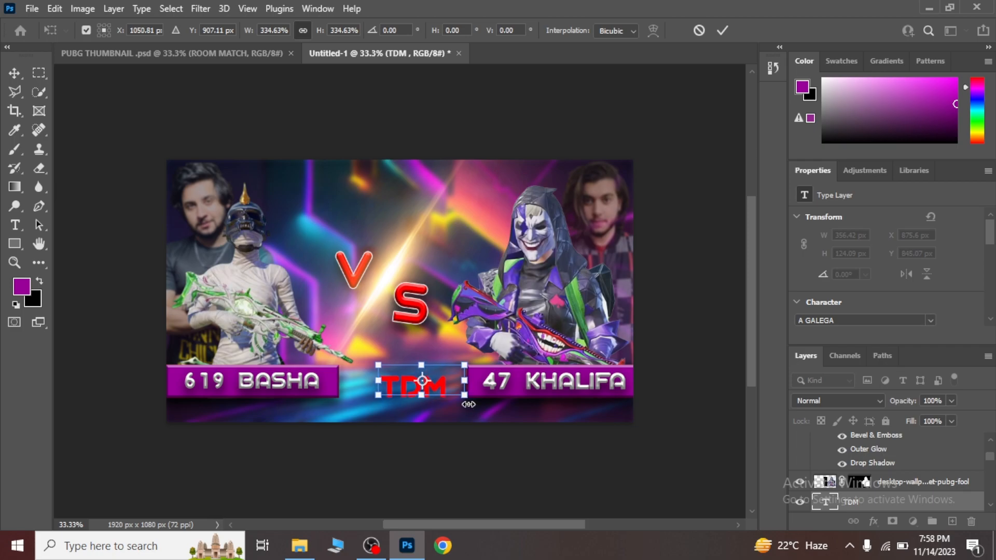
{"action": "key", "text": "Down"}
{"action": "key", "text": "Down"}
{"action": "key", "text": "Down"}
{"action": "key", "text": "Down"}
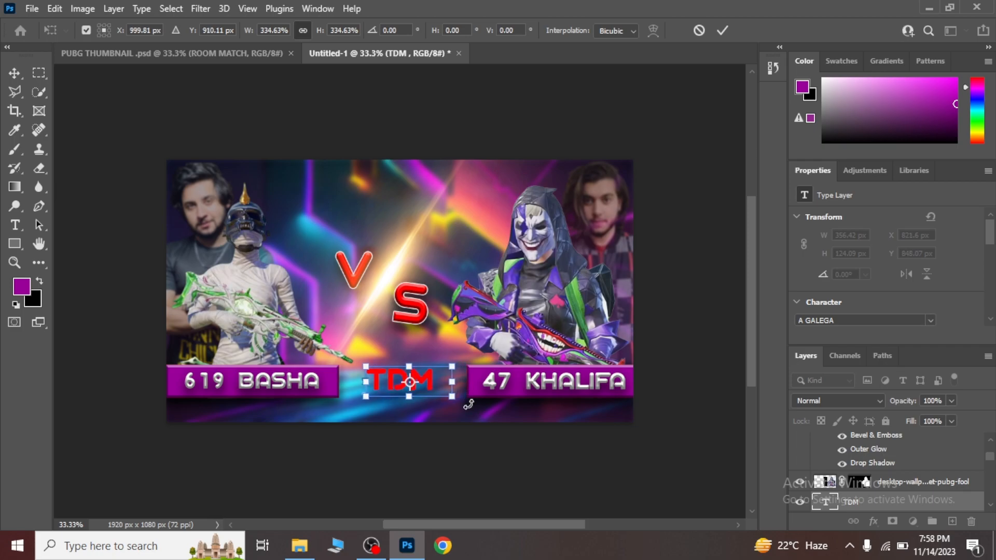
{"action": "key", "text": "Left"}
{"action": "key", "text": "Return"}
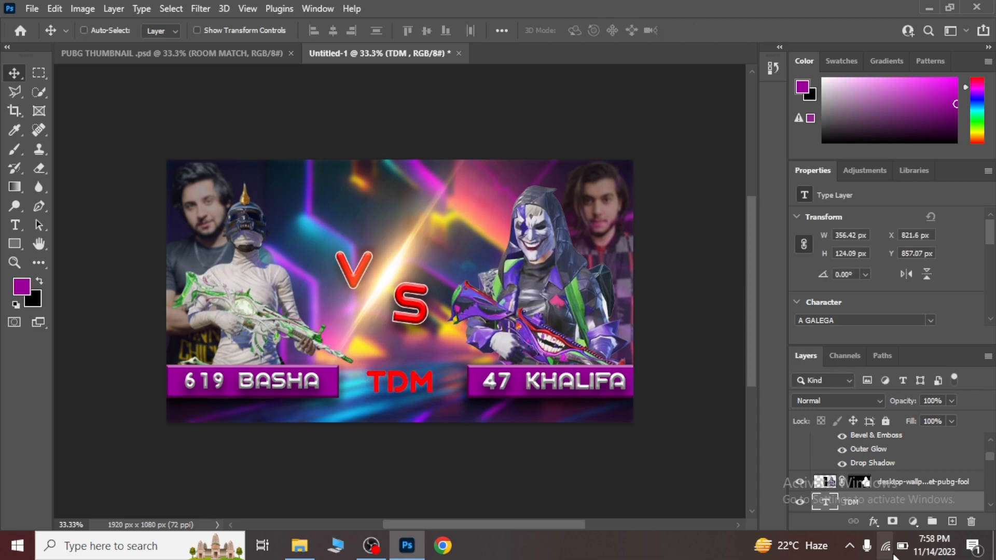
Apply a linear Gradient Overlay to "TDM" with golden-yellow end stops and a white middle stop.
{"action": "left_click", "coordinate": [874, 521]}
{"action": "left_click", "coordinate": [889, 382]}
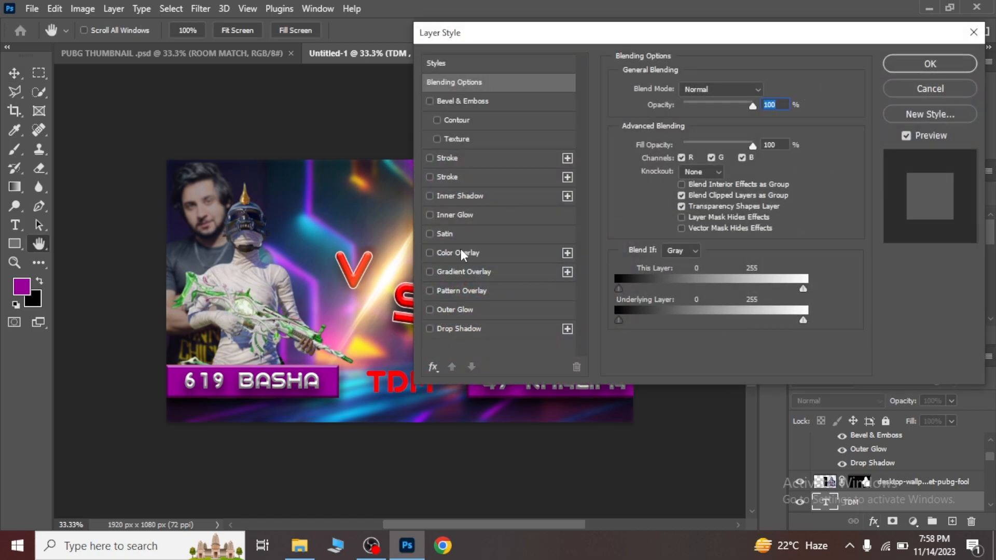
{"action": "left_click", "coordinate": [447, 271]}
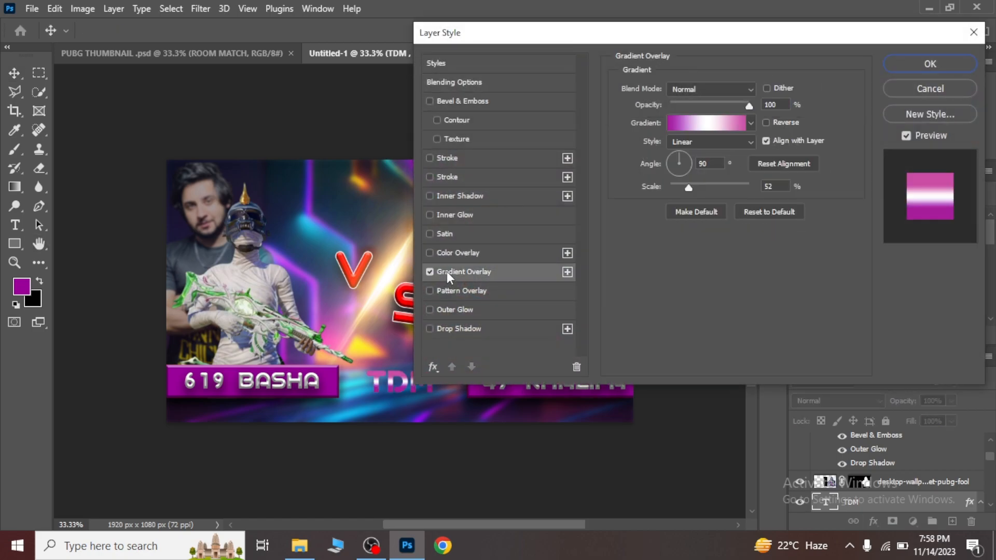
{"action": "left_click", "coordinate": [682, 124]}
{"action": "left_click", "coordinate": [583, 377]}
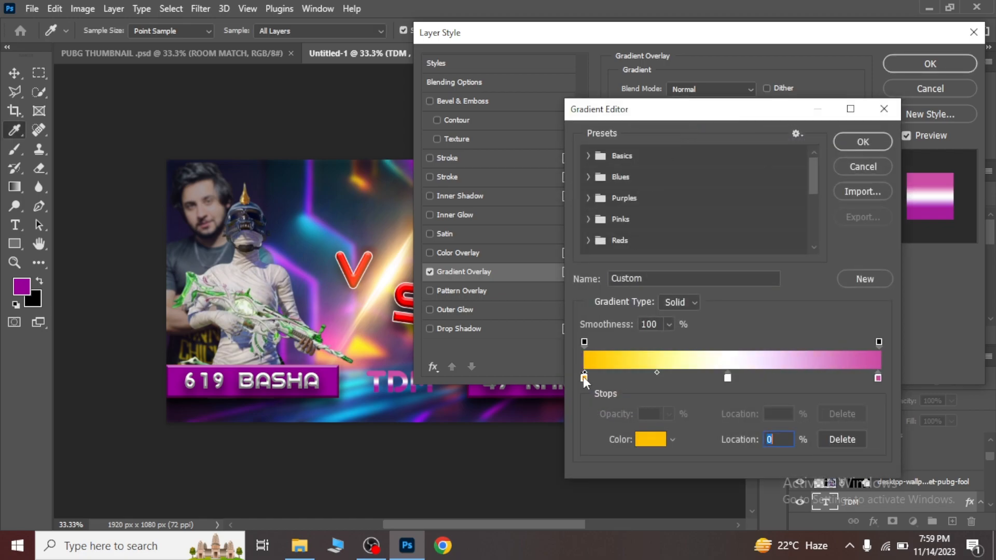
{"action": "left_click", "coordinate": [878, 377]}
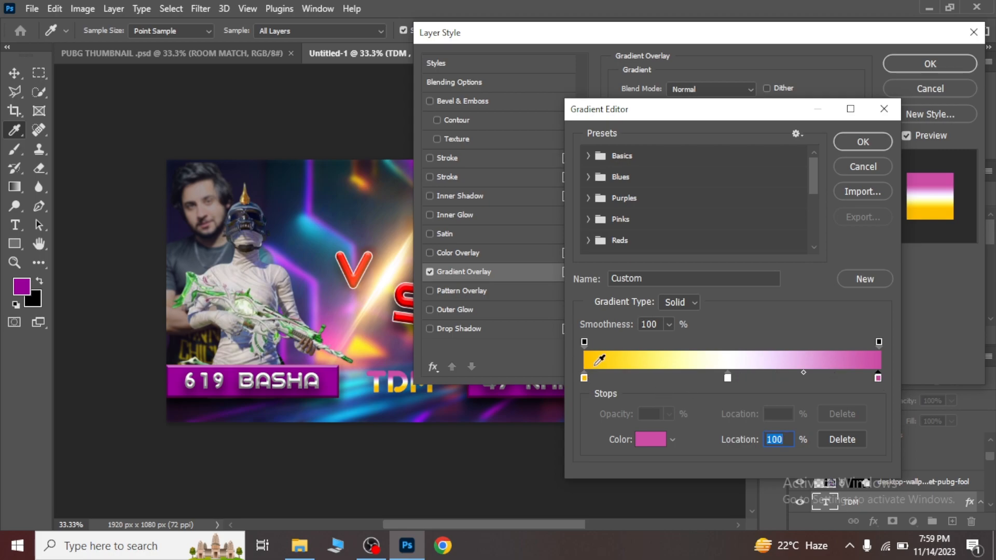
{"action": "left_click", "coordinate": [594, 363]}
{"action": "left_click", "coordinate": [854, 146]}
{"action": "left_click", "coordinate": [927, 64]}
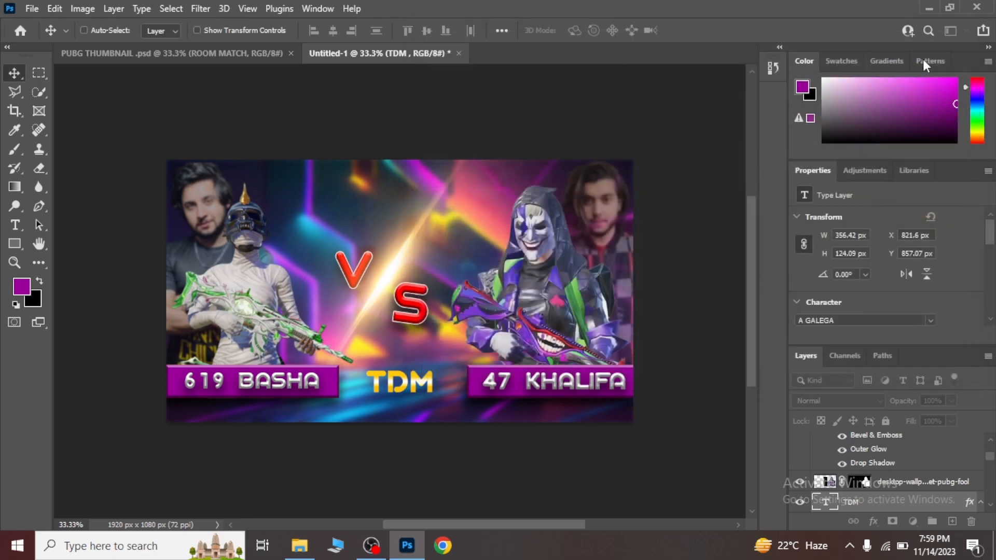
Add the red text "MATCH" in A GALEGA Regular and enlarge it directly below "TDM" at about X 829 px, Y 959 px.
{"action": "left_click", "coordinate": [15, 224]}
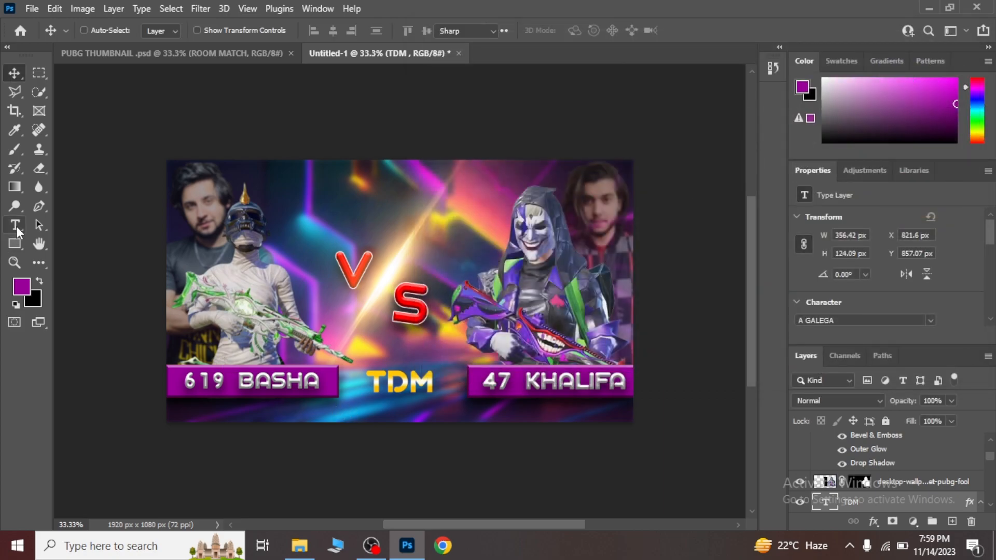
{"action": "left_click", "coordinate": [358, 195]}
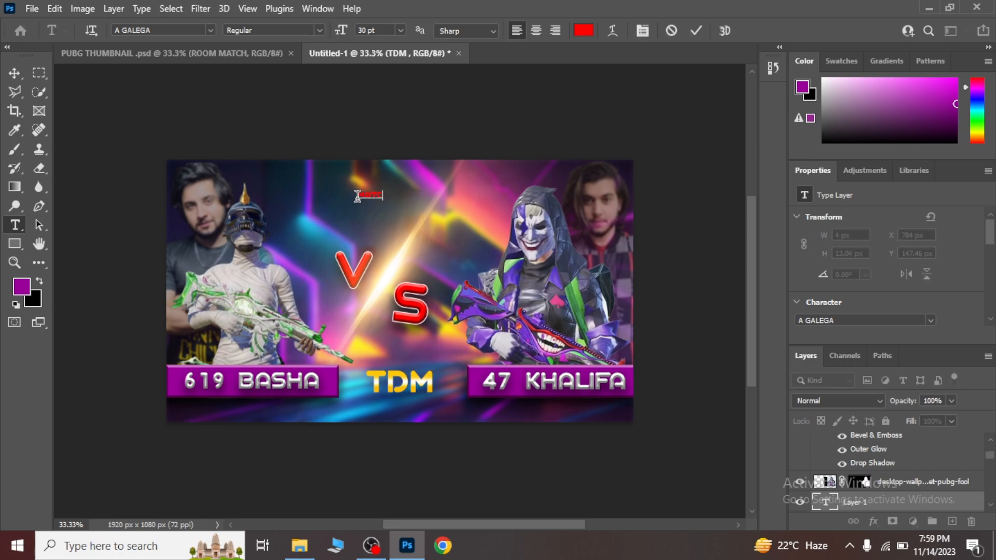
{"action": "left_click", "coordinate": [15, 73]}
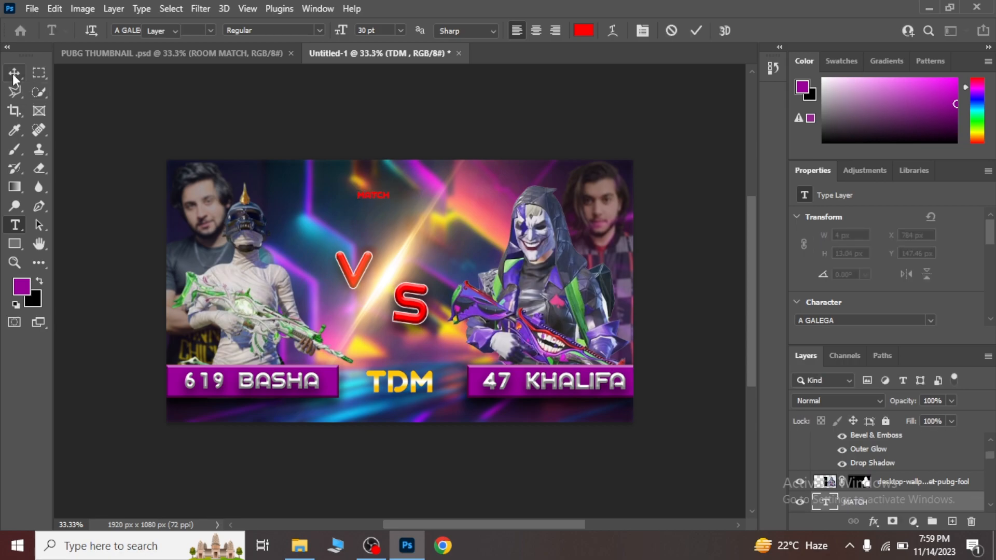
{"action": "key", "text": "ctrl+t"}
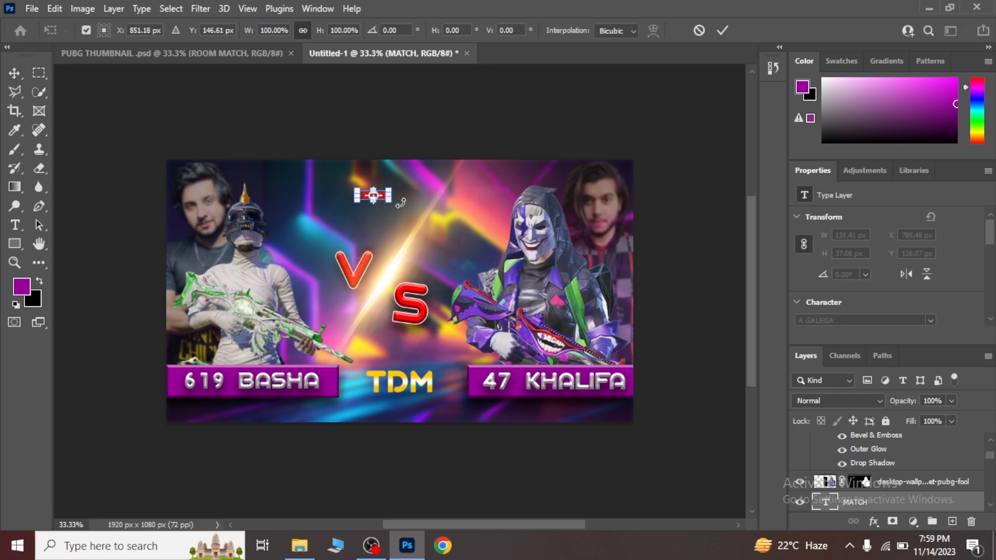
{"action": "left_click_drag", "start_coordinate": [390, 202], "coordinate": [426, 404]}
{"action": "key", "text": "Return"}
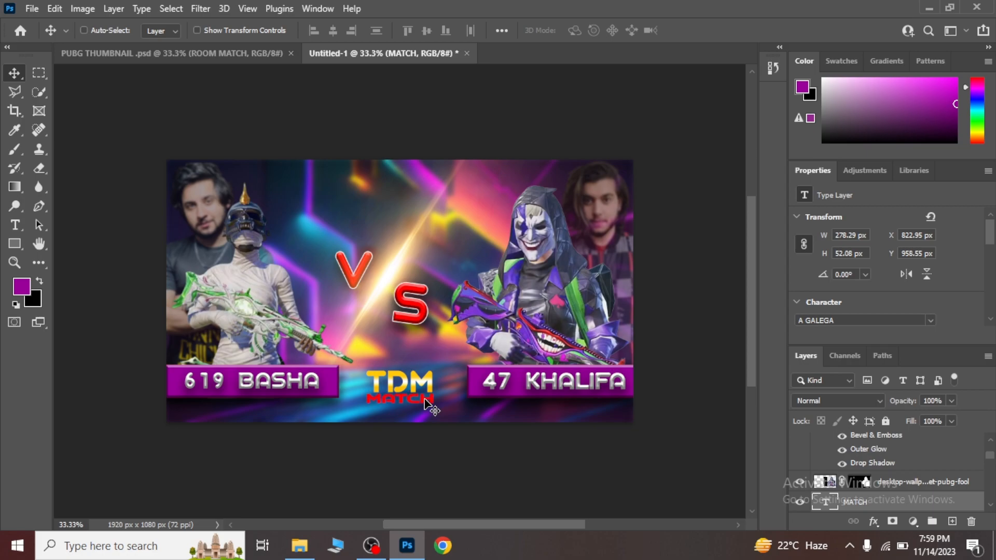
Check the reference thumbnail and give the "MATCH" text a white stroke layer effect.
{"action": "left_click", "coordinate": [198, 54]}
{"action": "left_click", "coordinate": [388, 54]}
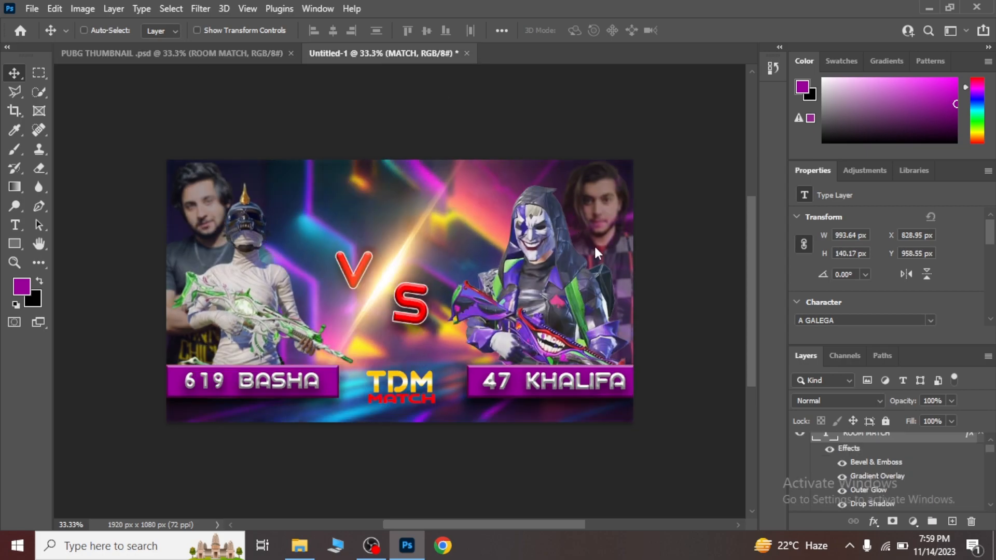
{"action": "left_click", "coordinate": [871, 522]}
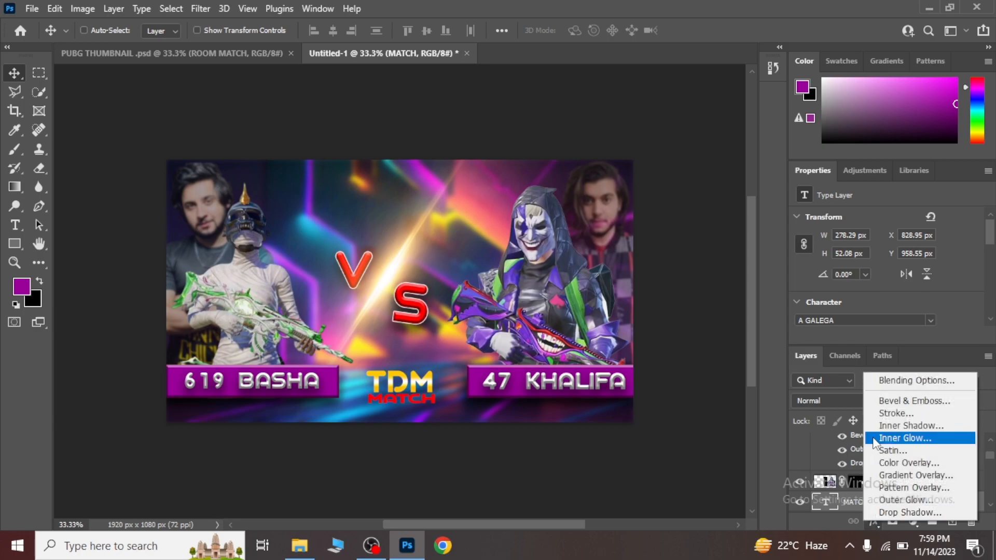
{"action": "left_click", "coordinate": [875, 386]}
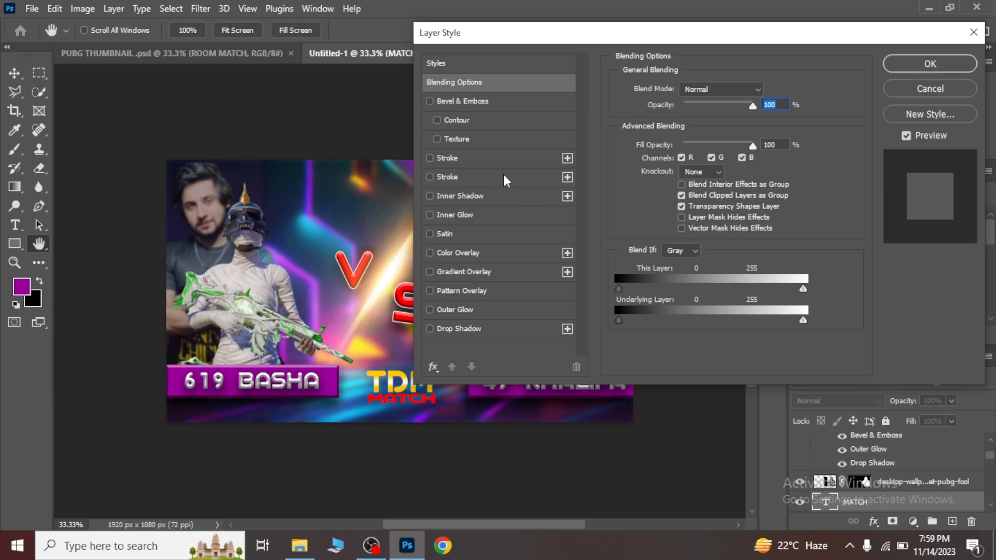
{"action": "left_click", "coordinate": [430, 159]}
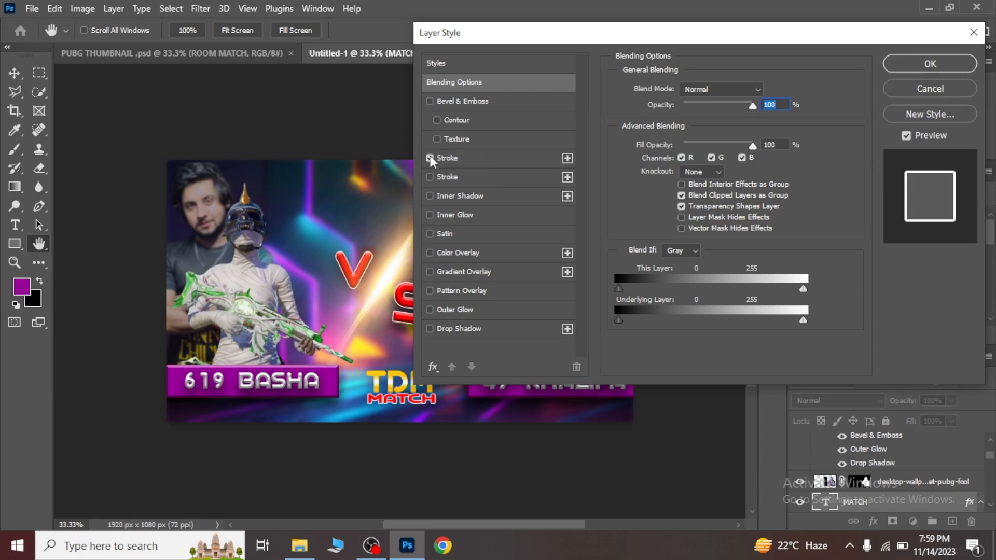
{"action": "left_click", "coordinate": [933, 60]}
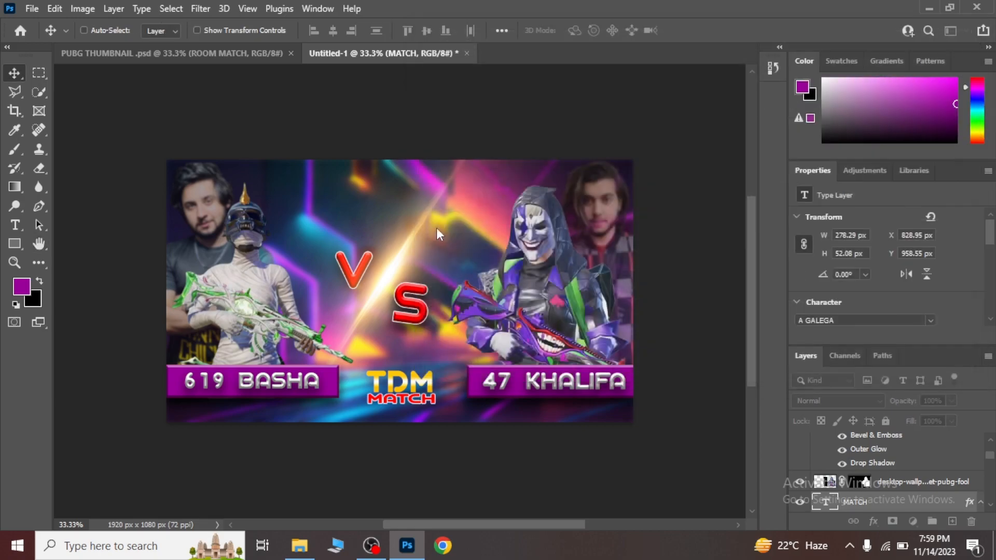
Change the text color of "MATCH" to blue 0072ff.
{"action": "left_click", "coordinate": [18, 230]}
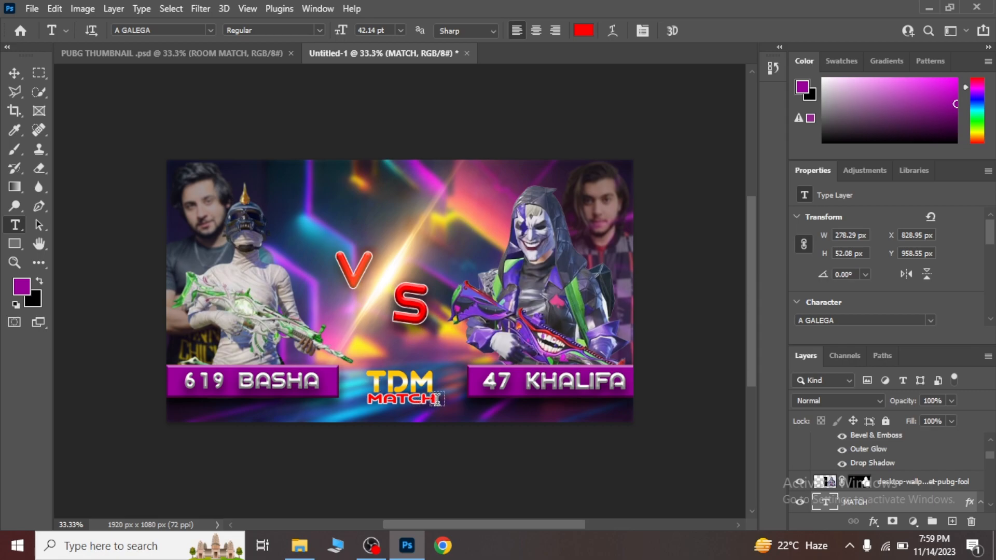
{"action": "left_click_drag", "start_coordinate": [434, 400], "coordinate": [365, 411]}
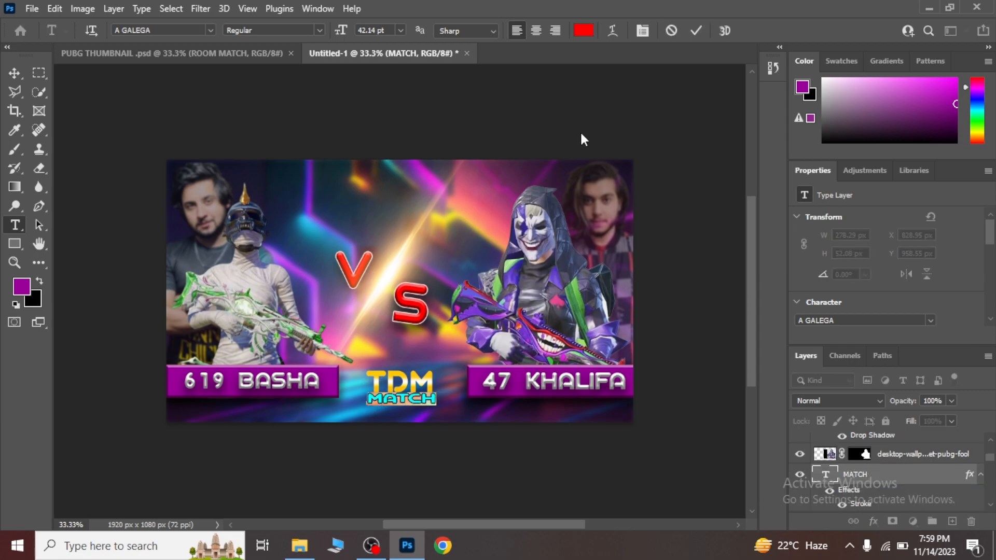
{"action": "left_click", "coordinate": [583, 31]}
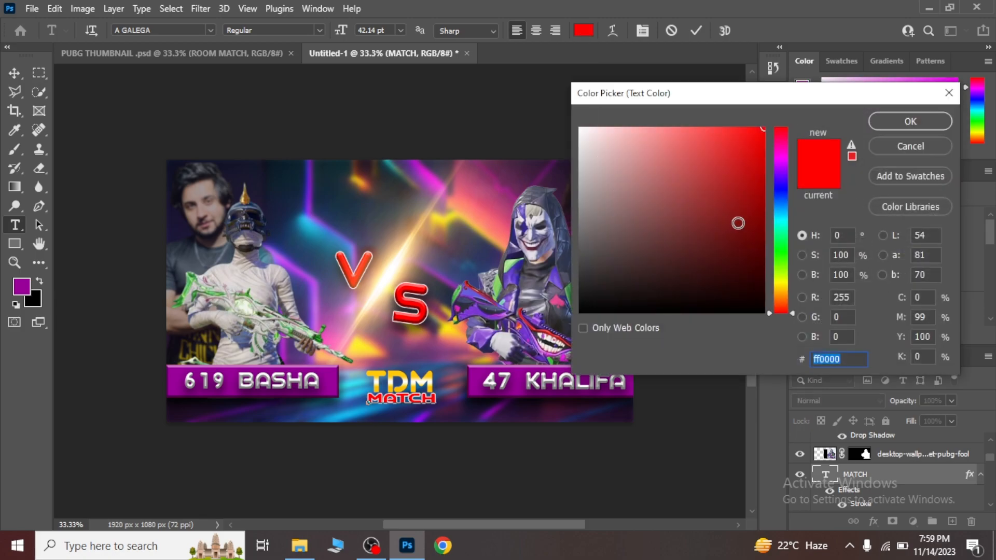
{"action": "left_click", "coordinate": [779, 203]}
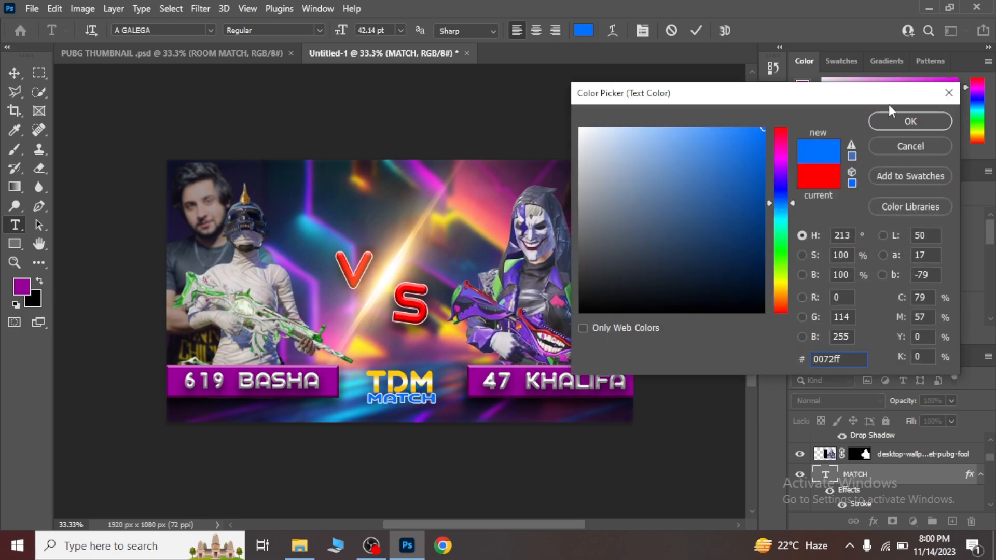
{"action": "left_click", "coordinate": [896, 117]}
{"action": "left_click", "coordinate": [14, 73]}
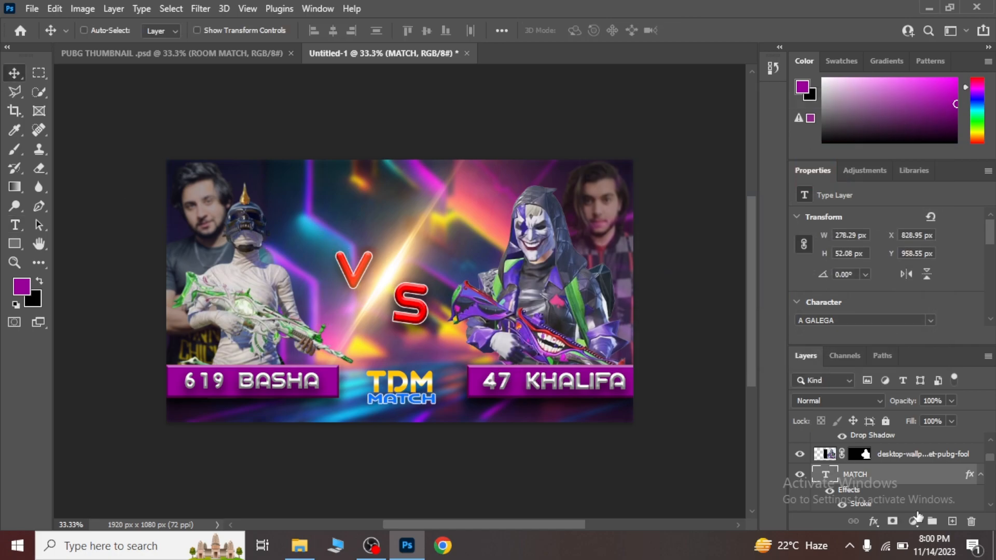
Rotate the red "S" counterclockwise by about 3.7 degrees.
{"action": "scroll", "coordinate": [993, 464], "scroll_direction": "up", "scroll_amount": 3}
{"action": "scroll", "coordinate": [992, 464], "scroll_direction": "down", "scroll_amount": 5}
{"action": "scroll", "coordinate": [993, 467], "scroll_direction": "down", "scroll_amount": 2}
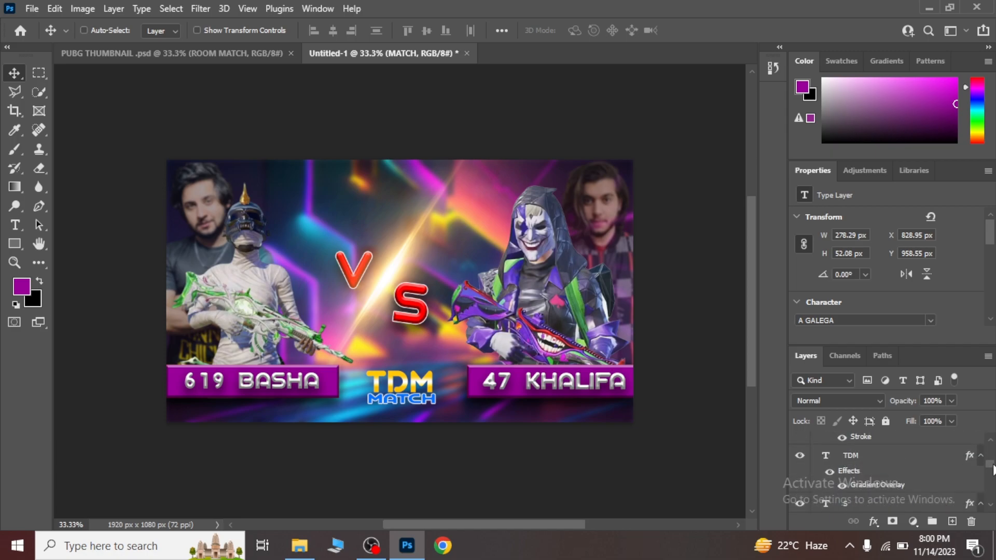
{"action": "scroll", "coordinate": [993, 469], "scroll_direction": "down", "scroll_amount": 2}
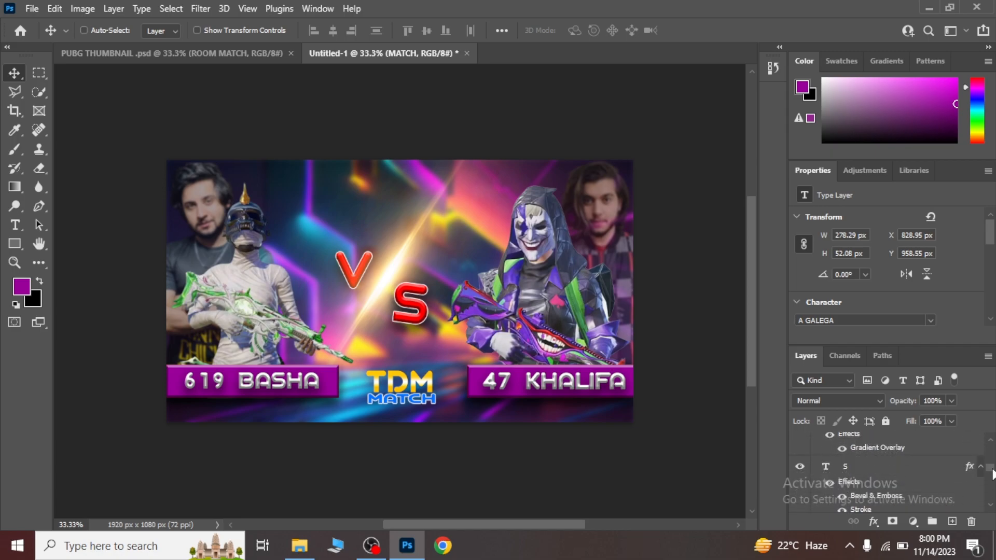
{"action": "left_click", "coordinate": [855, 462]}
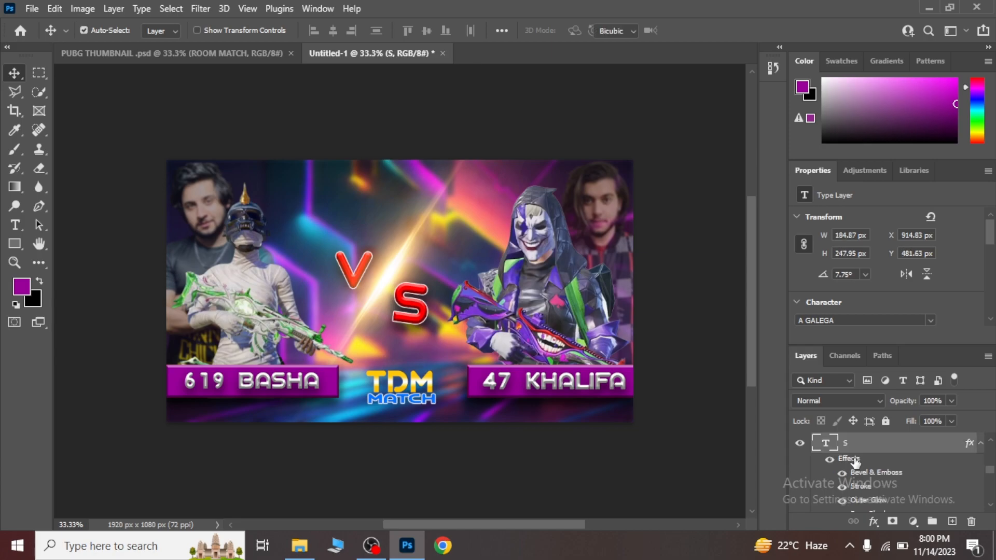
{"action": "key", "text": "ctrl+t"}
{"action": "left_click_drag", "start_coordinate": [454, 237], "coordinate": [446, 259]}
{"action": "key", "text": "Return"}
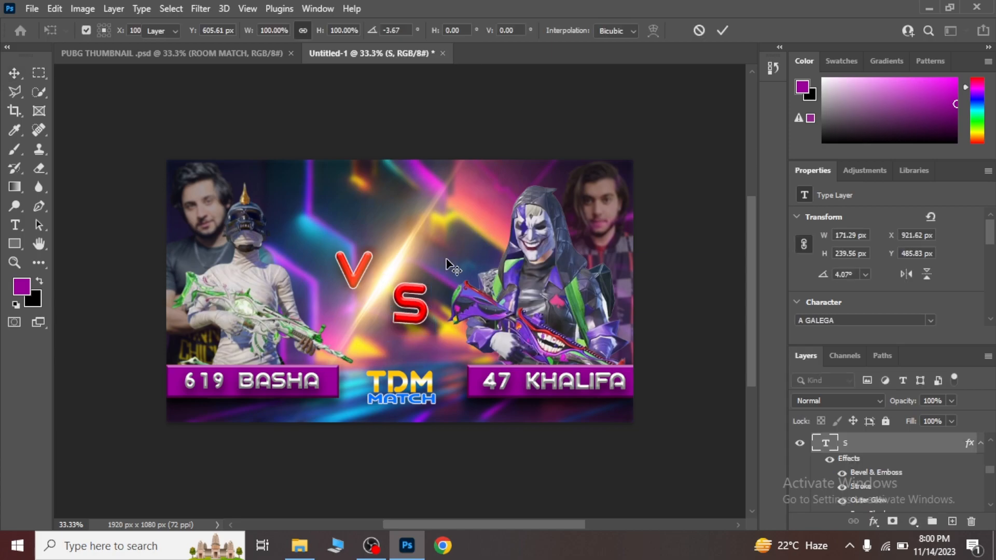
Add the red text "ROOM MATCH" in A GALEGA Regular, 30 pt, on a new layer above the RACTANGAL AND TEXT group.
{"action": "left_click_drag", "start_coordinate": [989, 472], "coordinate": [989, 436]}
{"action": "left_click", "coordinate": [911, 445]}
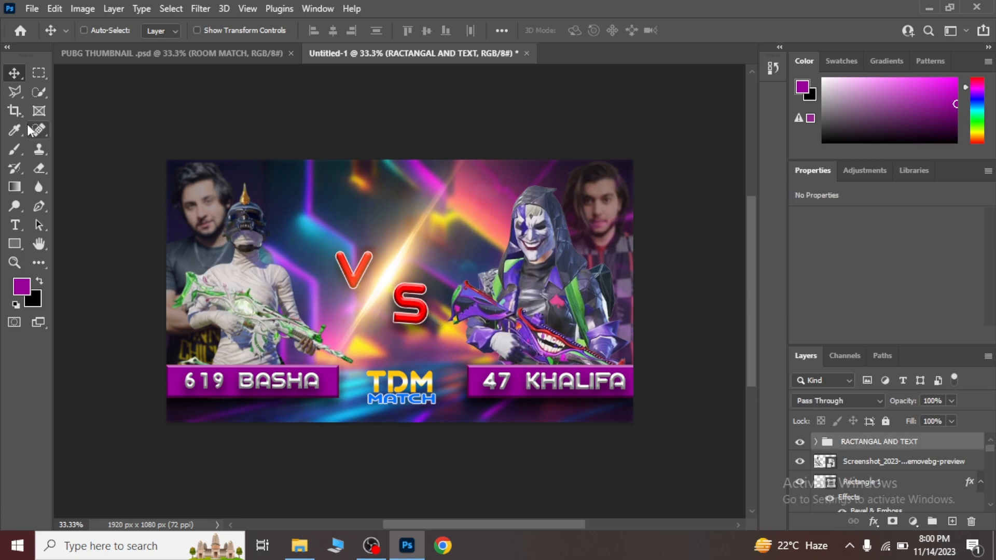
{"action": "left_click", "coordinate": [15, 226]}
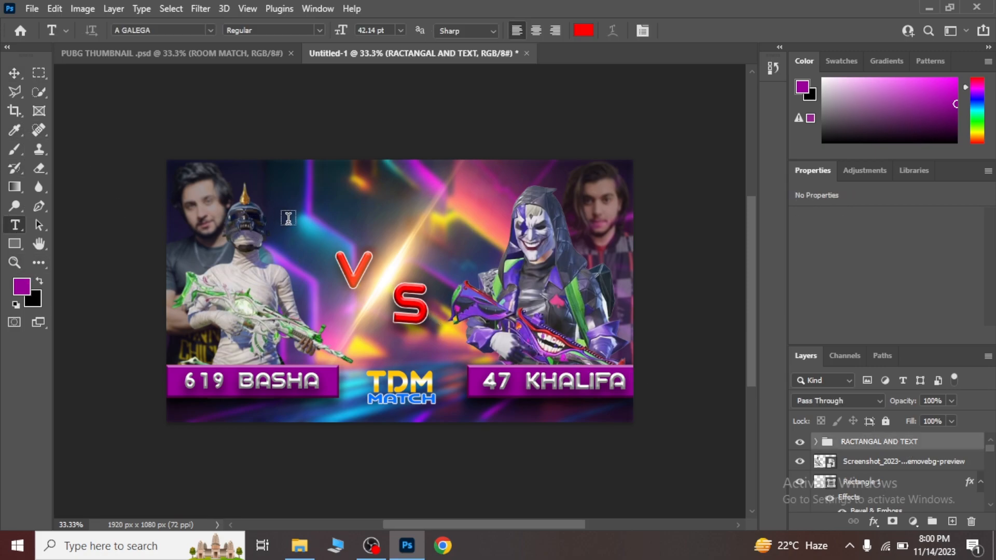
{"action": "left_click", "coordinate": [305, 193]}
{"action": "key", "text": "BackSpace"}
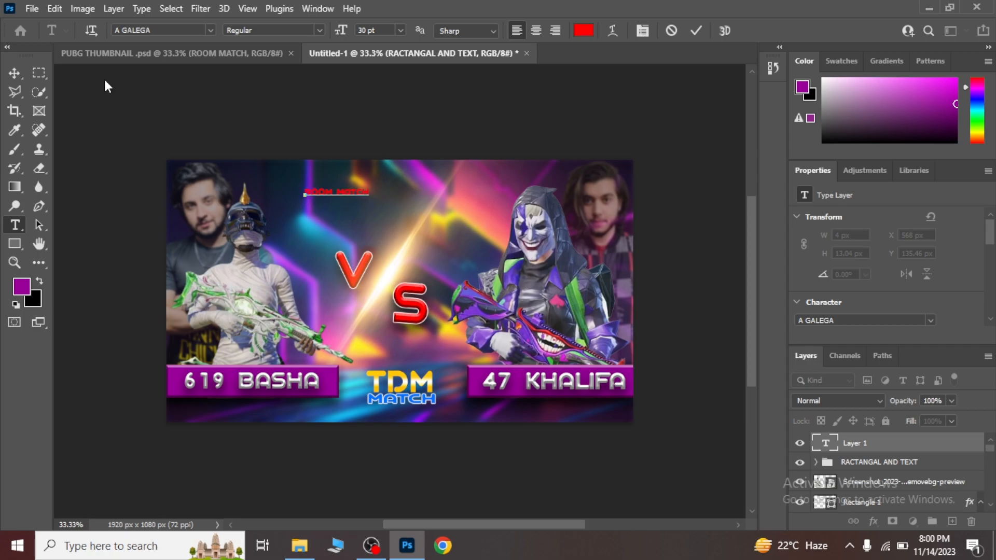
{"action": "left_click", "coordinate": [14, 73]}
Scale "ROOM MATCH" proportionally to about 348% and place it above the VS lettering at about X 465 px, Y 44 px.
{"action": "key", "text": "ctrl+t"}
{"action": "left_click_drag", "start_coordinate": [368, 198], "coordinate": [516, 226]}
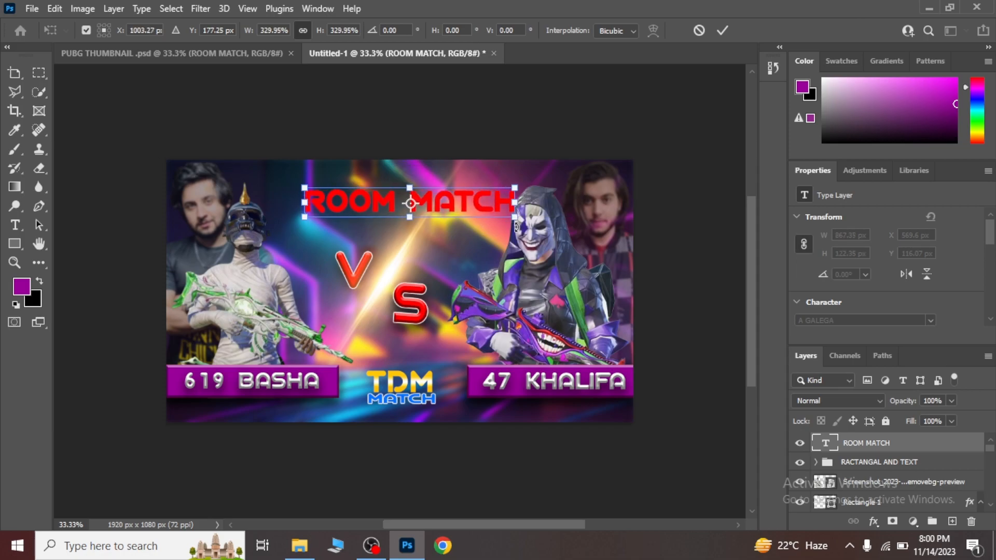
{"action": "key", "text": "Up"}
{"action": "key", "text": "Up"}
{"action": "key", "text": "Up"}
{"action": "key", "text": "Up"}
{"action": "key", "text": "Up"}
{"action": "key", "text": "Up"}
{"action": "key", "text": "Up"}
{"action": "key", "text": "Up"}
{"action": "key", "text": "Up"}
{"action": "key", "text": "Up"}
{"action": "key", "text": "Up"}
{"action": "key", "text": "Up"}
{"action": "key", "text": "Up"}
{"action": "key", "text": "Up"}
{"action": "key", "text": "Up"}
{"action": "key", "text": "Up"}
{"action": "key", "text": "Up"}
{"action": "key", "text": "Up"}
{"action": "key", "text": "Up"}
{"action": "key", "text": "Up"}
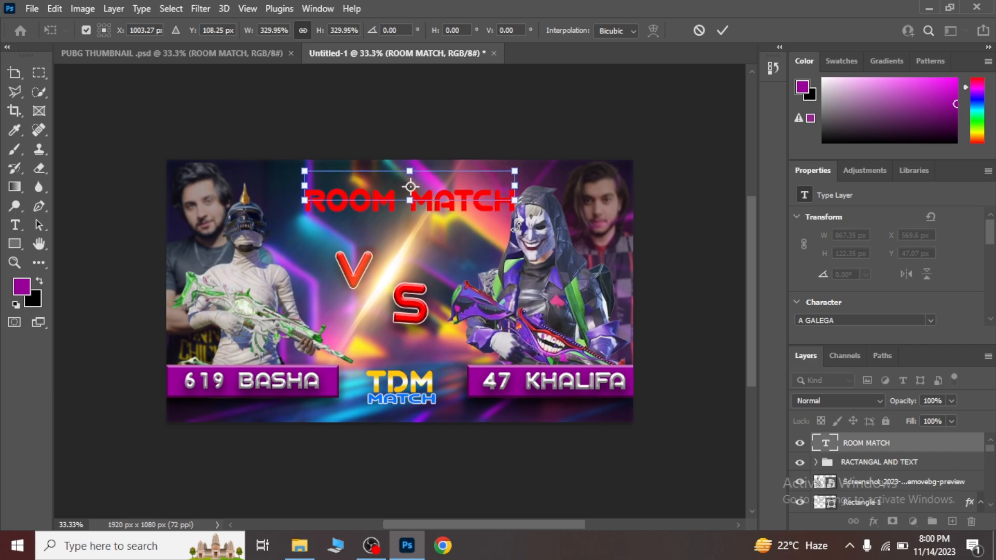
{"action": "key", "text": "Left"}
{"action": "key", "text": "Left"}
{"action": "key", "text": "Left"}
{"action": "key", "text": "Left"}
{"action": "key", "text": "Left"}
{"action": "key", "text": "Left"}
{"action": "key", "text": "Left"}
{"action": "key", "text": "Left"}
{"action": "key", "text": "Left"}
{"action": "key", "text": "Left"}
{"action": "key", "text": "Left"}
{"action": "key", "text": "Left"}
{"action": "key", "text": "Left"}
{"action": "key", "text": "Left"}
{"action": "key", "text": "Left"}
{"action": "key", "text": "Left"}
{"action": "key", "text": "Left"}
{"action": "key", "text": "Left"}
{"action": "key", "text": "Left"}
{"action": "key", "text": "Left"}
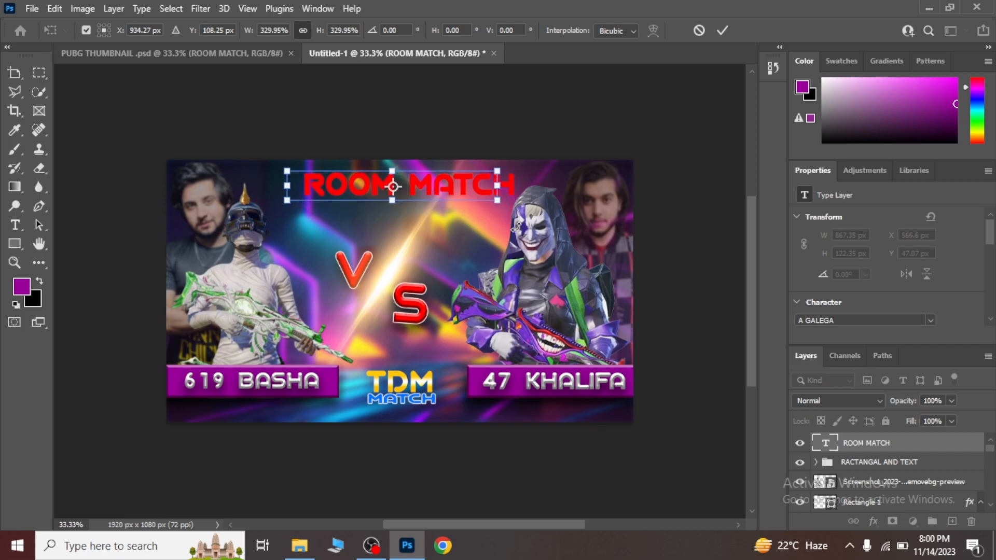
{"action": "left_click_drag", "start_coordinate": [501, 203], "coordinate": [511, 202]}
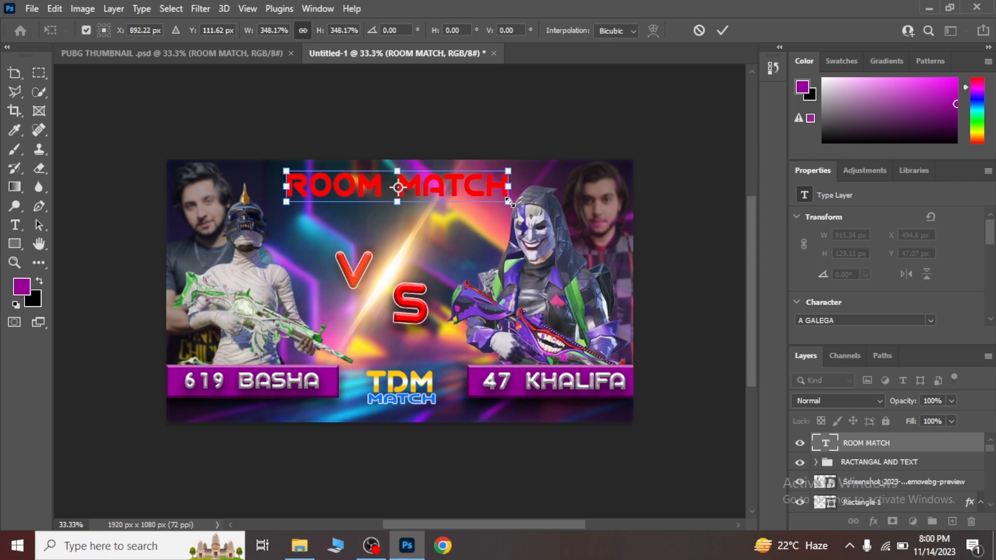
{"action": "key", "text": "Left"}
{"action": "key", "text": "Left"}
{"action": "key", "text": "Right"}
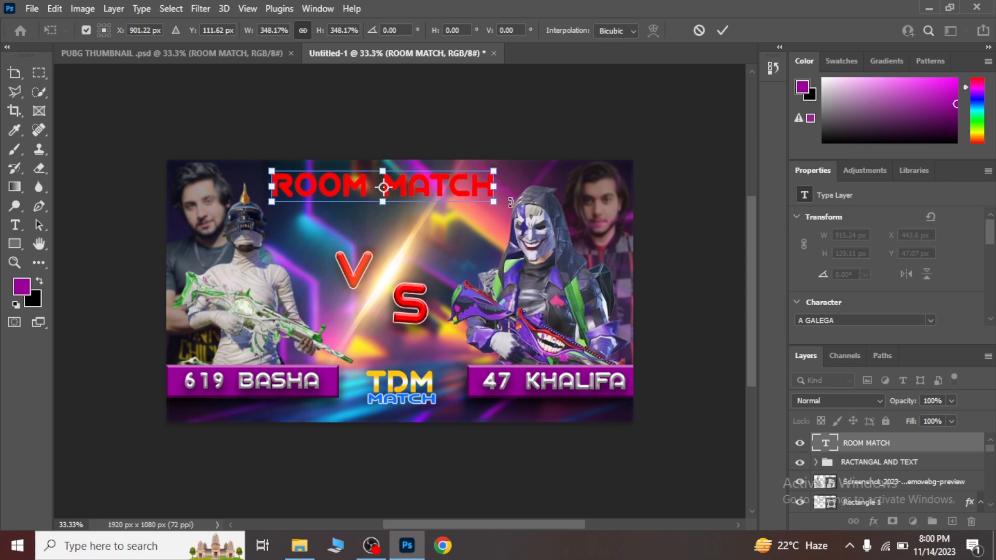
{"action": "key", "text": "Right"}
{"action": "key", "text": "Right"}
{"action": "key", "text": "Up"}
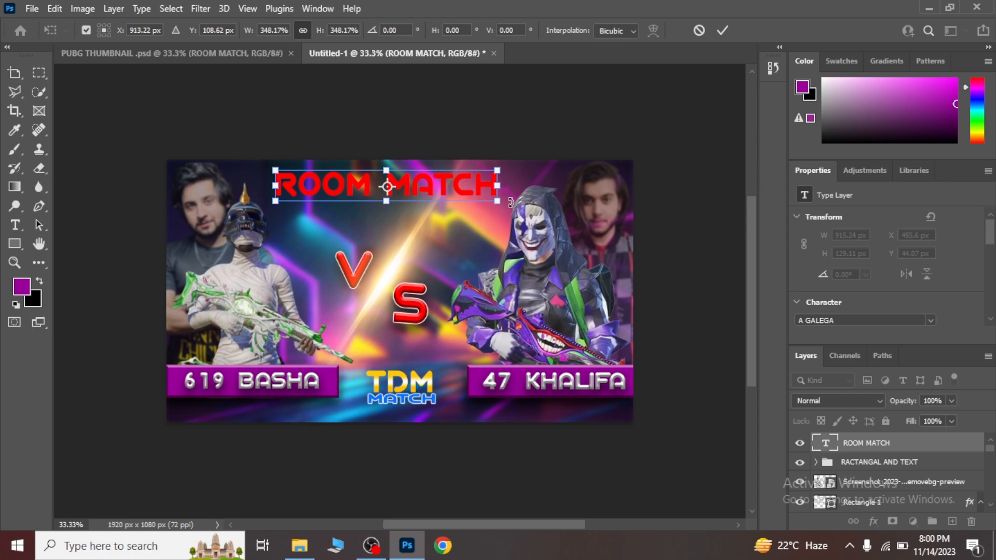
{"action": "key", "text": "Return"}
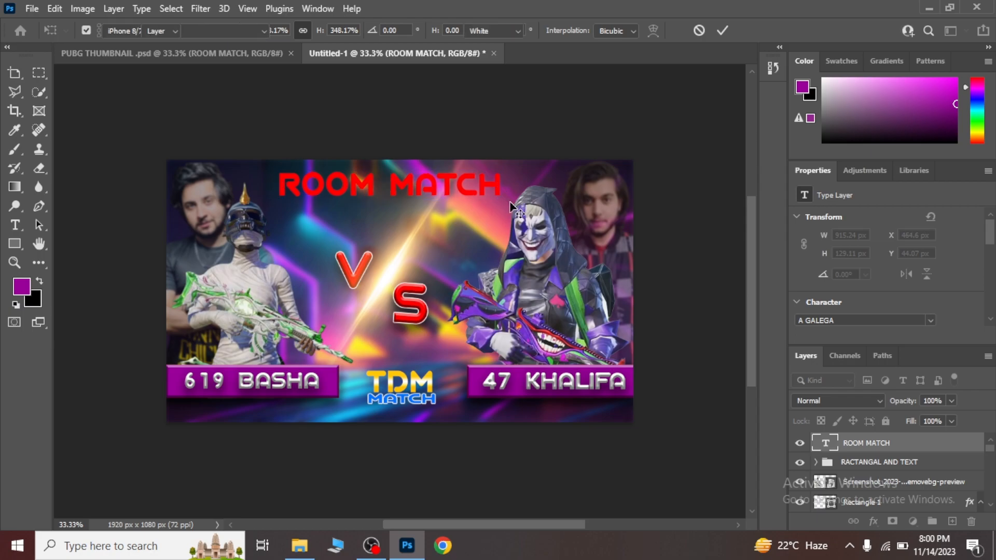
Check the title styling in the reference PUBG THUMBNAIL document and add a Gradient Overlay to the "ROOM MATCH" text layer.
{"action": "left_click", "coordinate": [237, 57]}
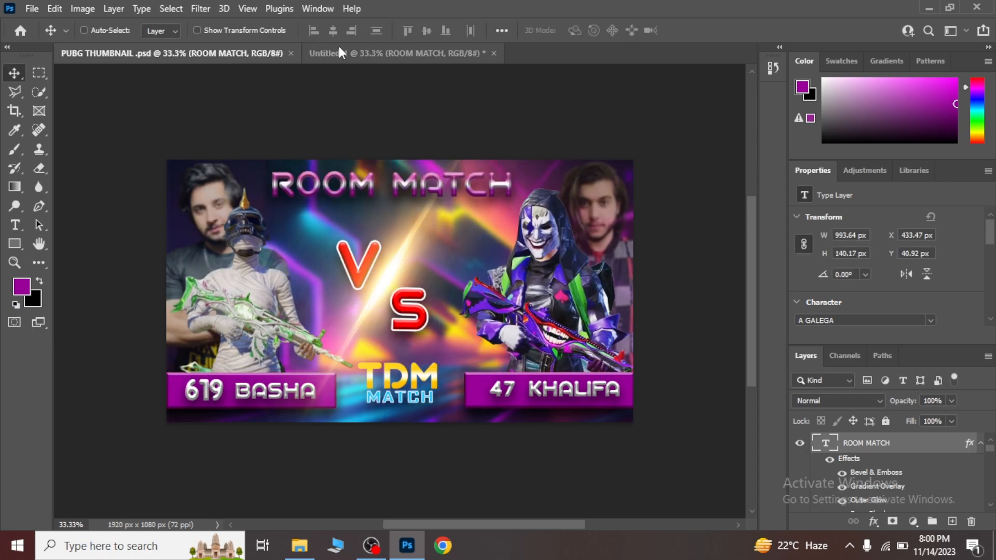
{"action": "left_click", "coordinate": [341, 52]}
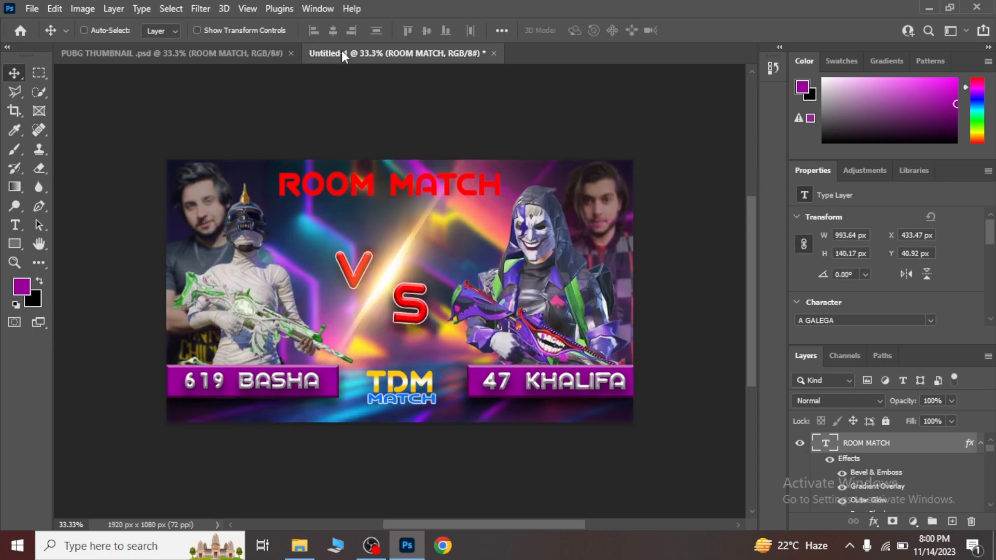
{"action": "left_click", "coordinate": [874, 521]}
{"action": "left_click", "coordinate": [903, 376]}
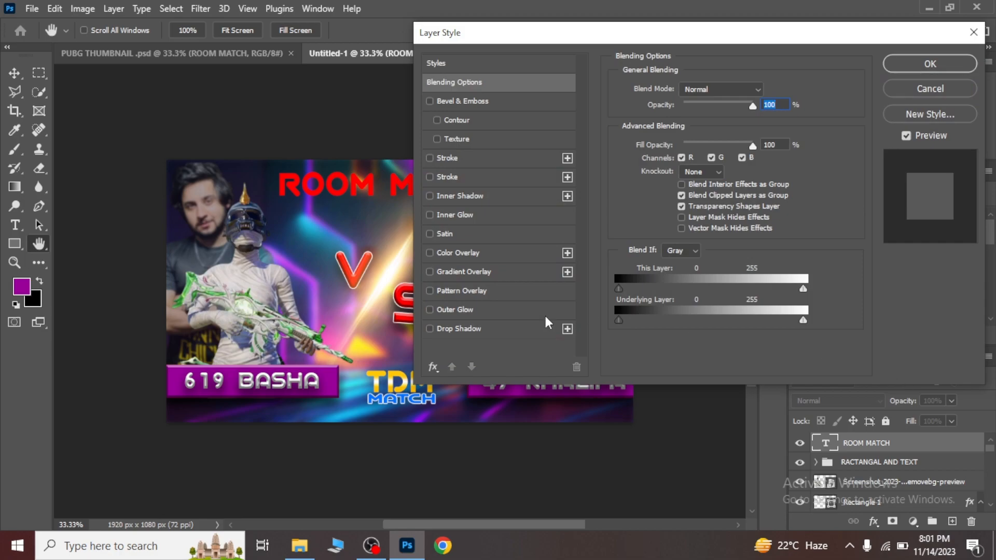
{"action": "left_click", "coordinate": [431, 272]}
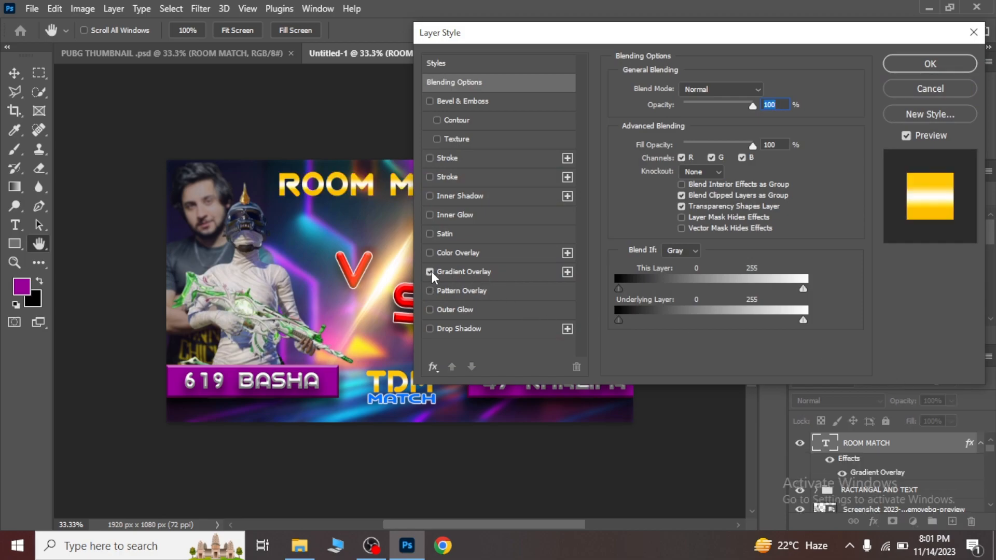
{"action": "left_click", "coordinate": [478, 276]}
Recolor both end stops of the "ROOM MATCH" gradient purple around the white middle and apply an Inner Bevel with Bevel & Emboss.
{"action": "left_click", "coordinate": [724, 125]}
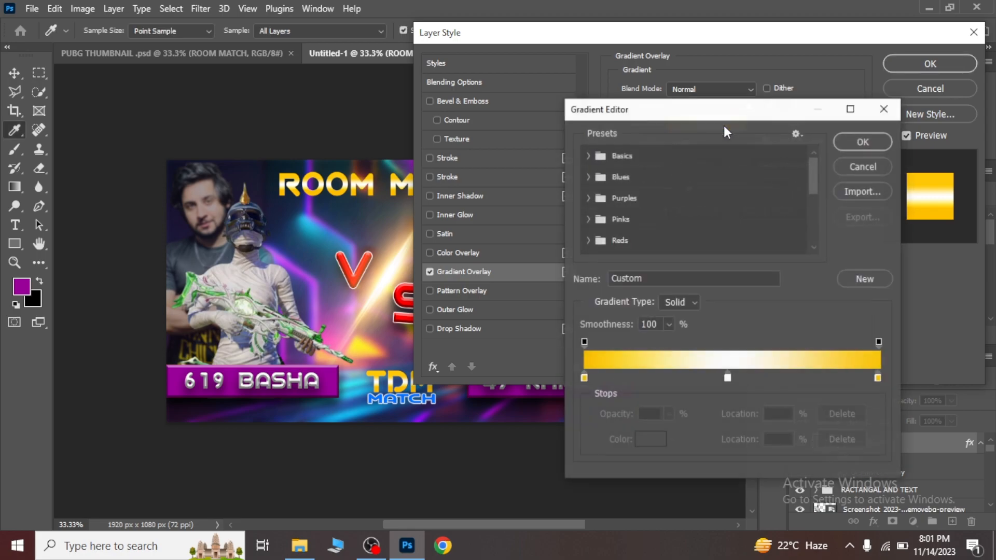
{"action": "left_click", "coordinate": [585, 379]}
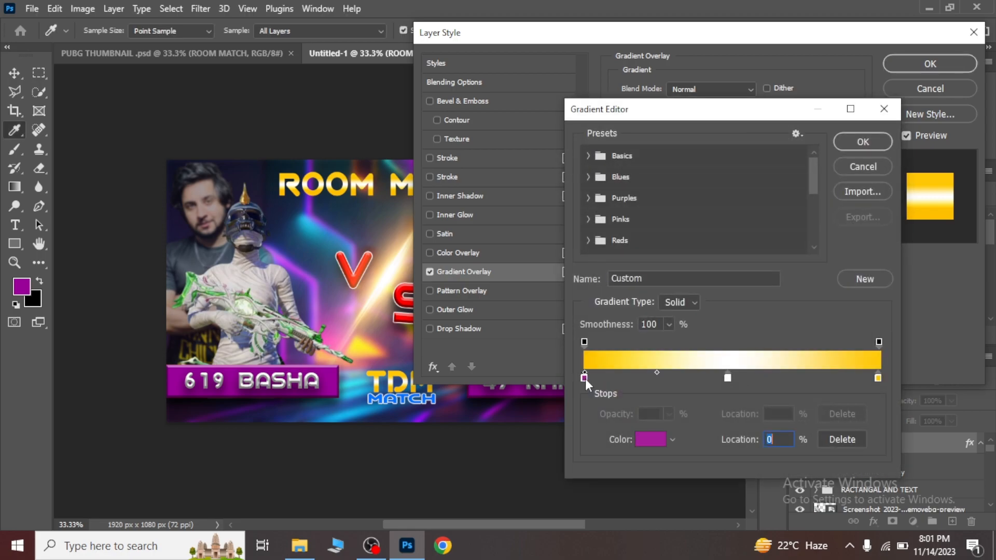
{"action": "left_click", "coordinate": [878, 378]}
{"action": "left_click", "coordinate": [616, 360]}
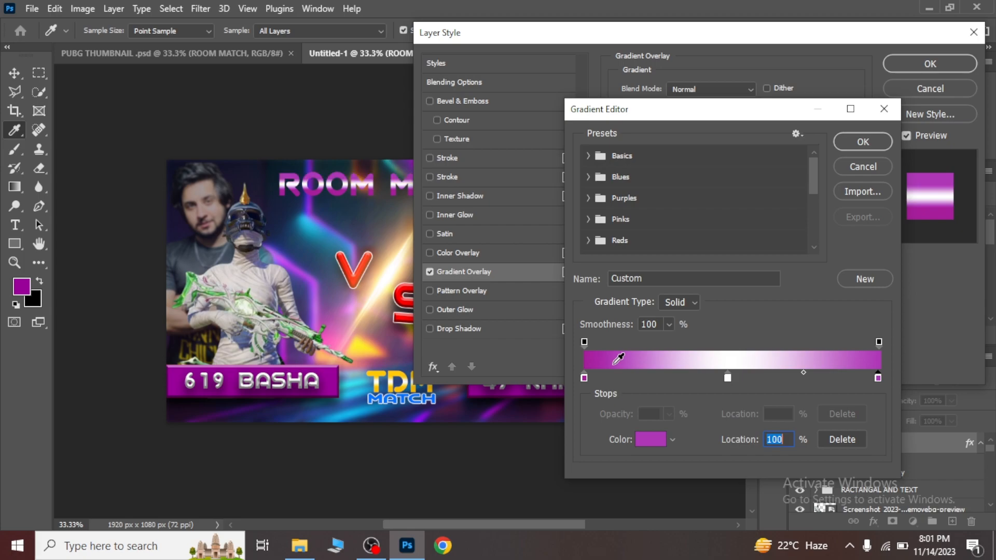
{"action": "left_click", "coordinate": [862, 142]}
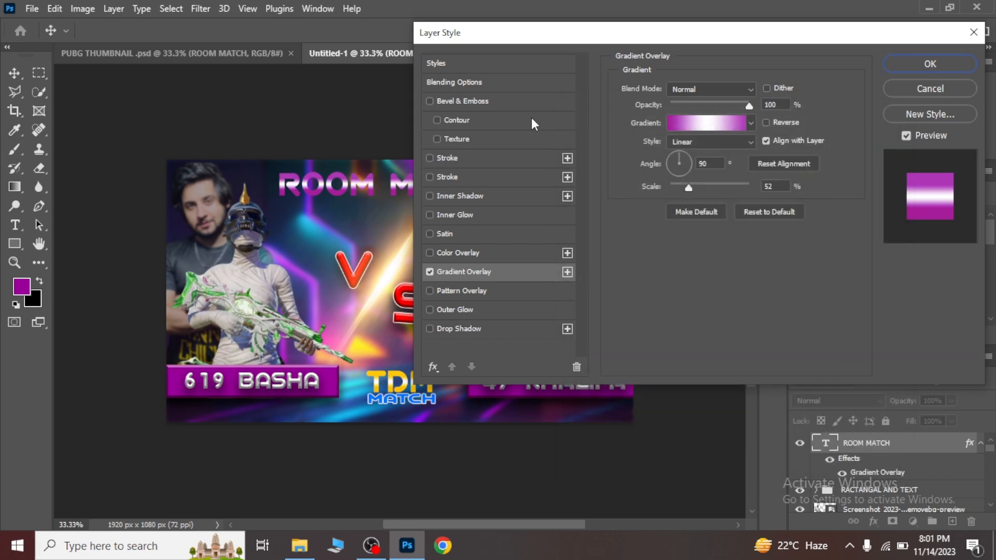
{"action": "left_click", "coordinate": [430, 100]}
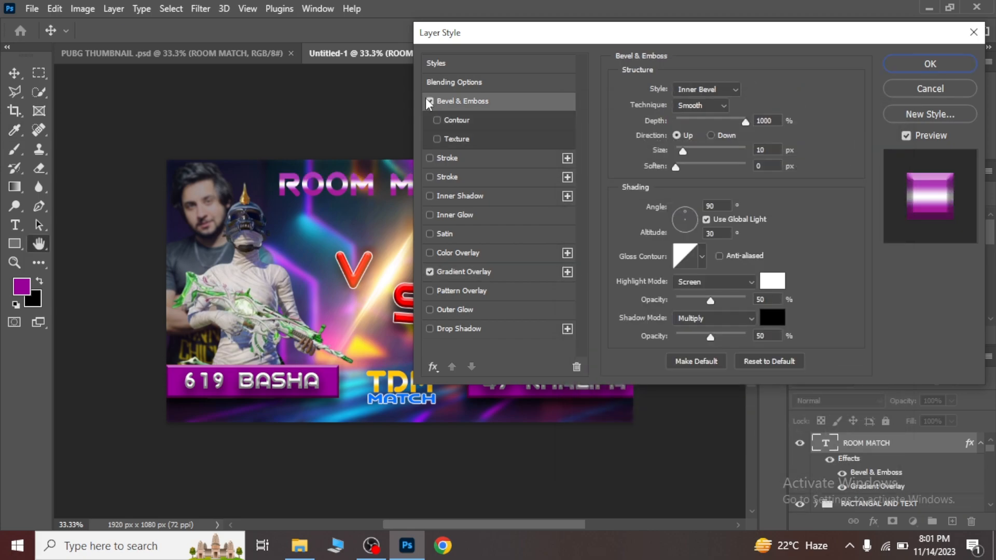
{"action": "left_click", "coordinate": [950, 62]}
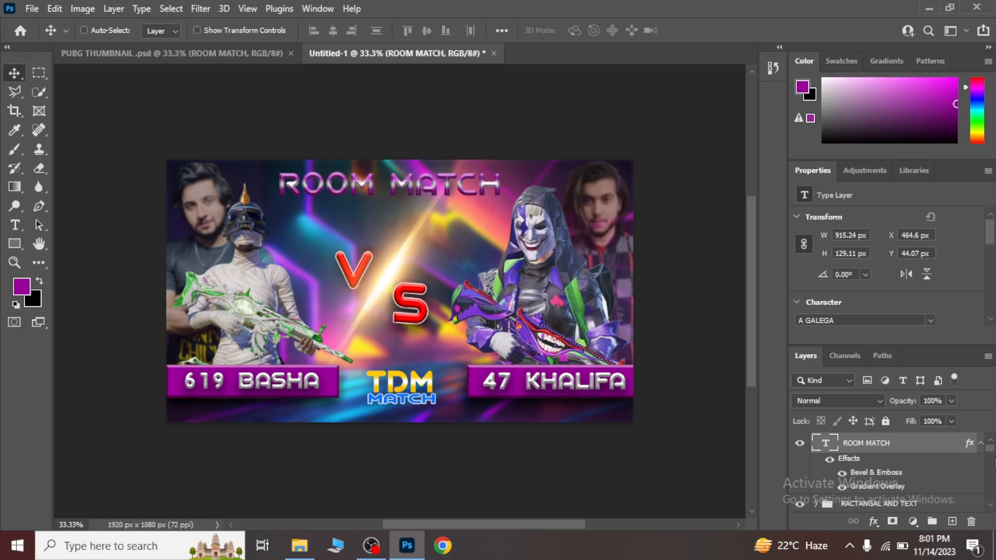
Group all layers from "ROOM MATCH" down to the neon abstract background image, leaving out the locked Background layer.
{"action": "scroll", "coordinate": [994, 511], "scroll_direction": "down", "scroll_amount": 5}
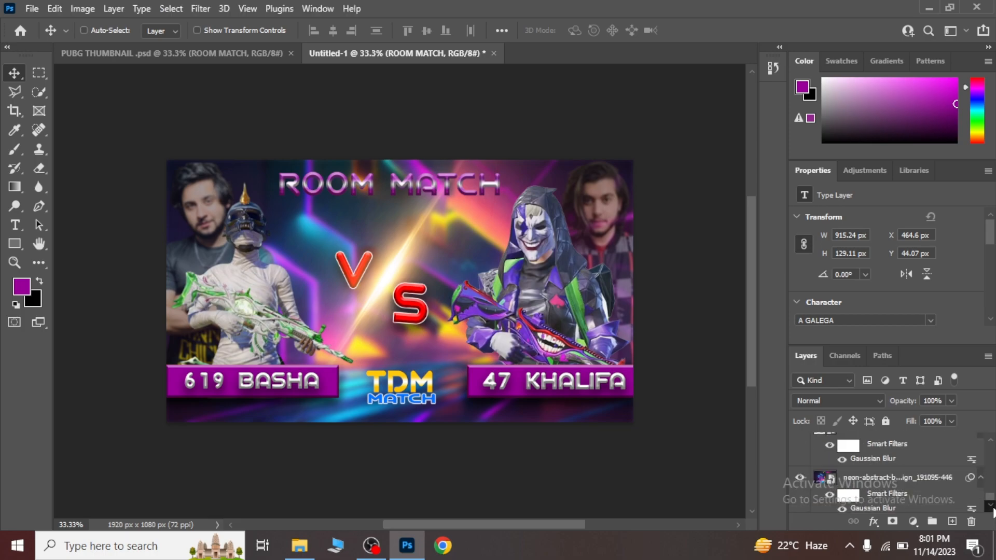
{"action": "left_click", "coordinate": [922, 452]}
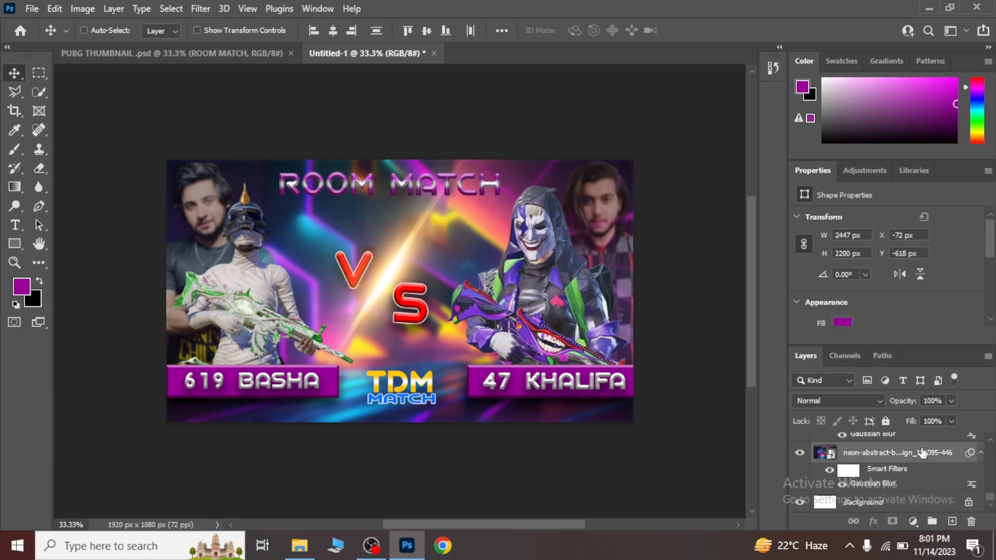
{"action": "key", "text": "ctrl+g"}
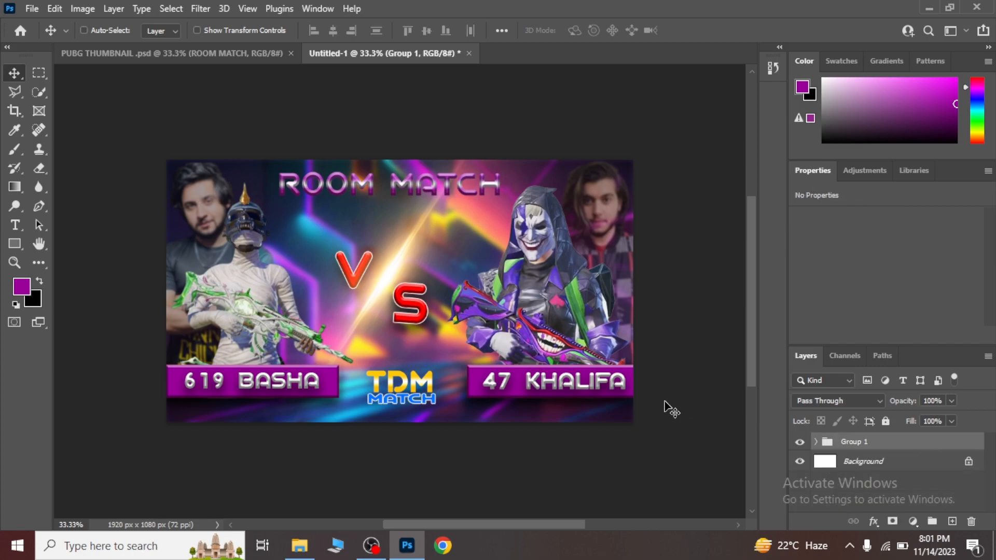